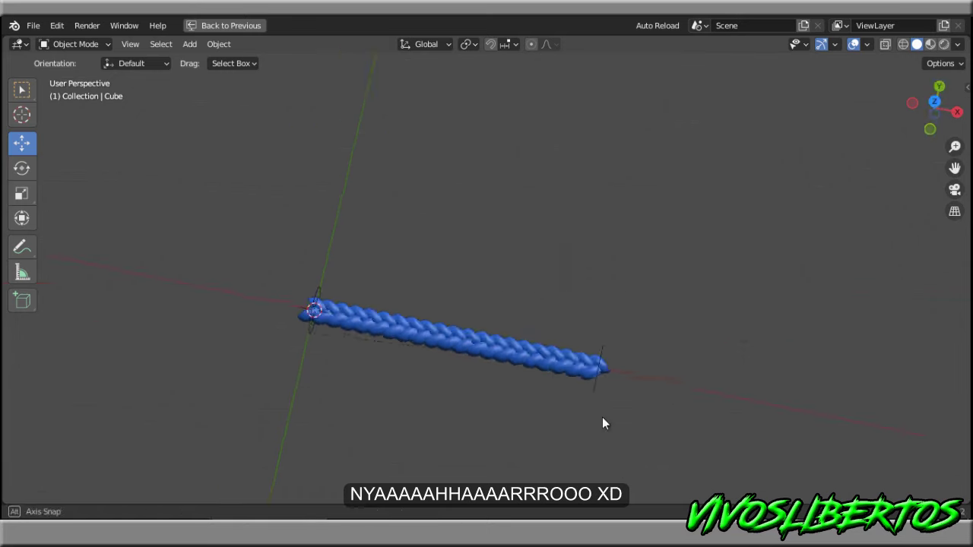
# After previewing the finished braid, add a new mesh object (Cube.003) beside the heart-shaped piece
pyautogui.scroll(4, 662, 362)
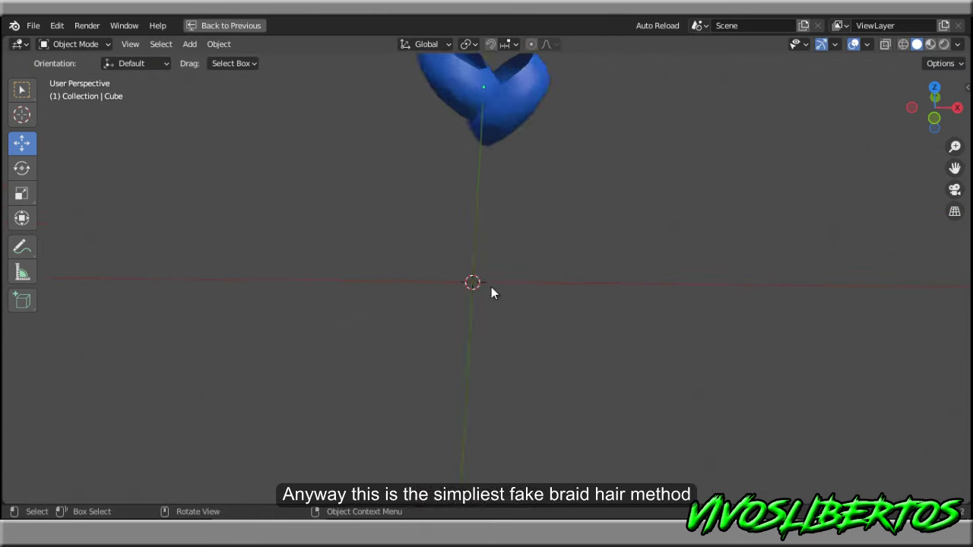
pyautogui.hotkey('shift', 'a')
pyautogui.click(548, 226)
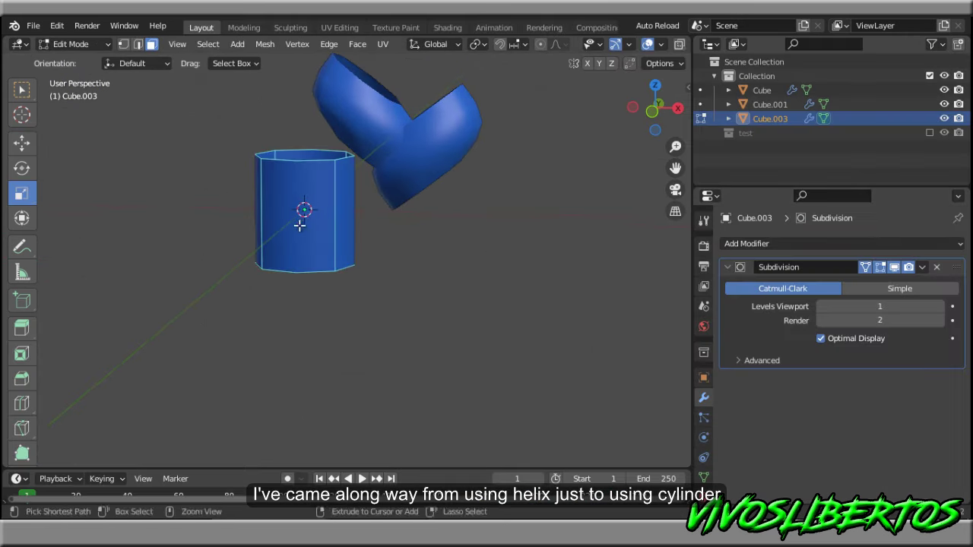
# Isolate the tube in local view and lift the piece straight up along Z in Edit Mode
pyautogui.press('KP_Divide')
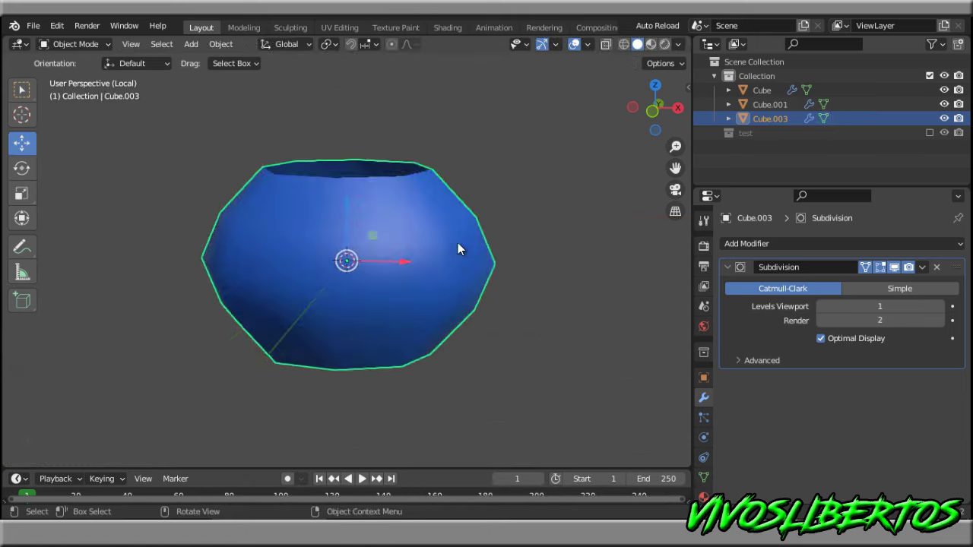
pyautogui.press('Tab')
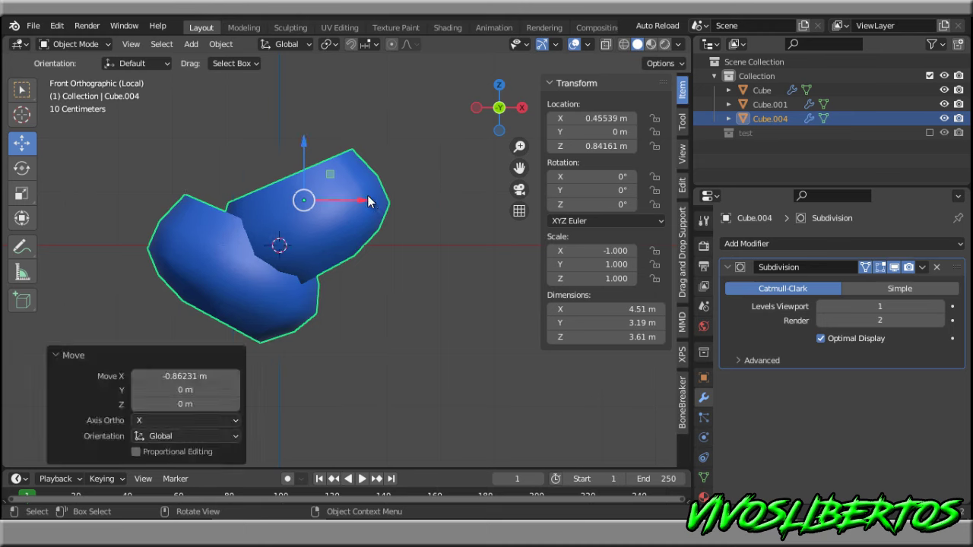
pyautogui.press('g')
pyautogui.press('z')
pyautogui.click(368, 212)
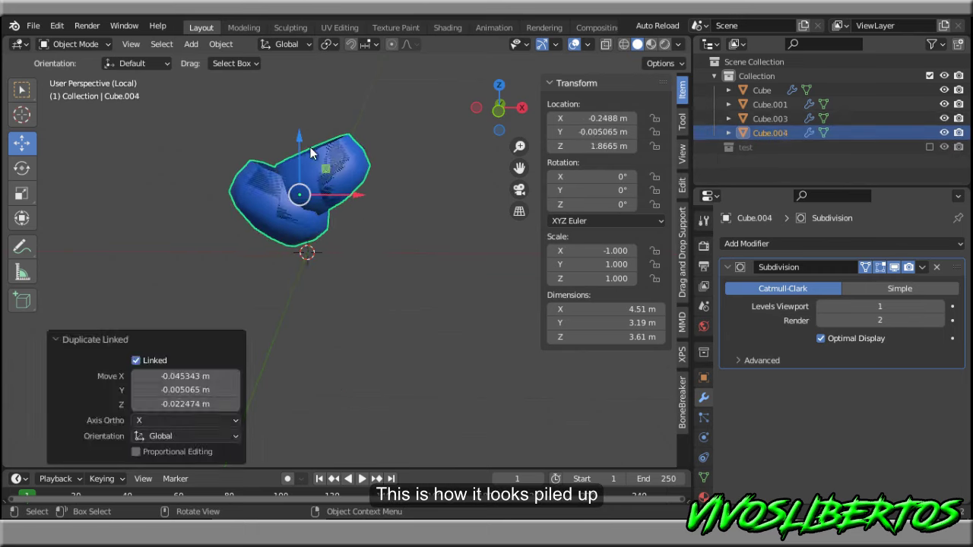
# Stack two linked duplicates of the piece downward along Z into a braid-like column
pyautogui.hotkey('alt', 'd')
pyautogui.press('z')
pyautogui.click(304, 251)
pyautogui.hotkey('alt', 'd')
pyautogui.press('z')
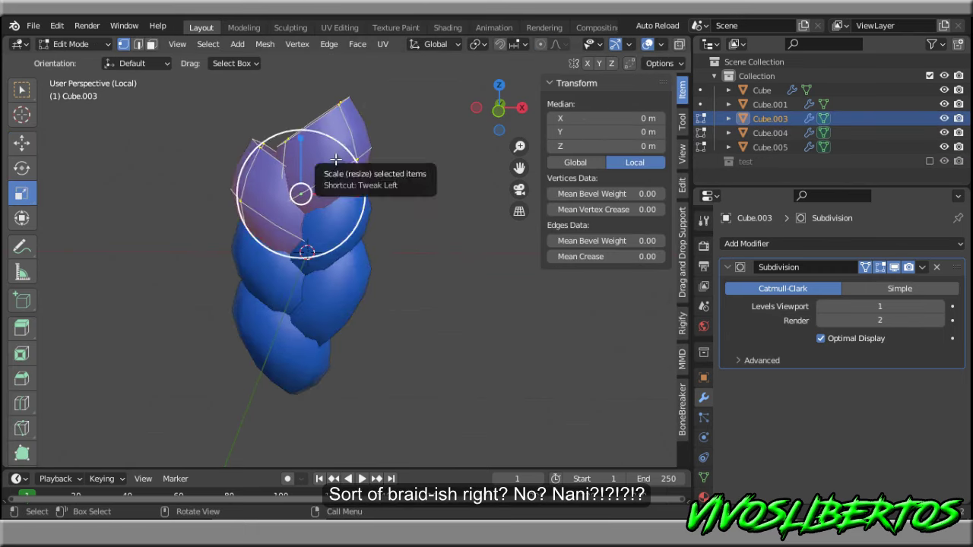
# Raise the top piece's geometry along Z, then delete the stacked test copies
pyautogui.press('g')
pyautogui.press('Escape')
pyautogui.hotkey('alt', 'a')
pyautogui.press('l')
pyautogui.press('g')
pyautogui.press('z')
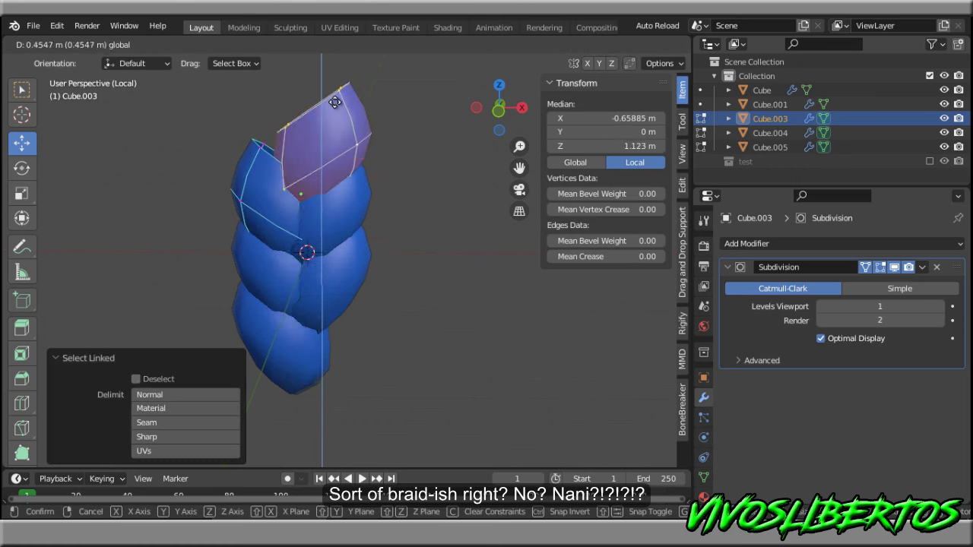
pyautogui.press('Return')
pyautogui.press('Tab')
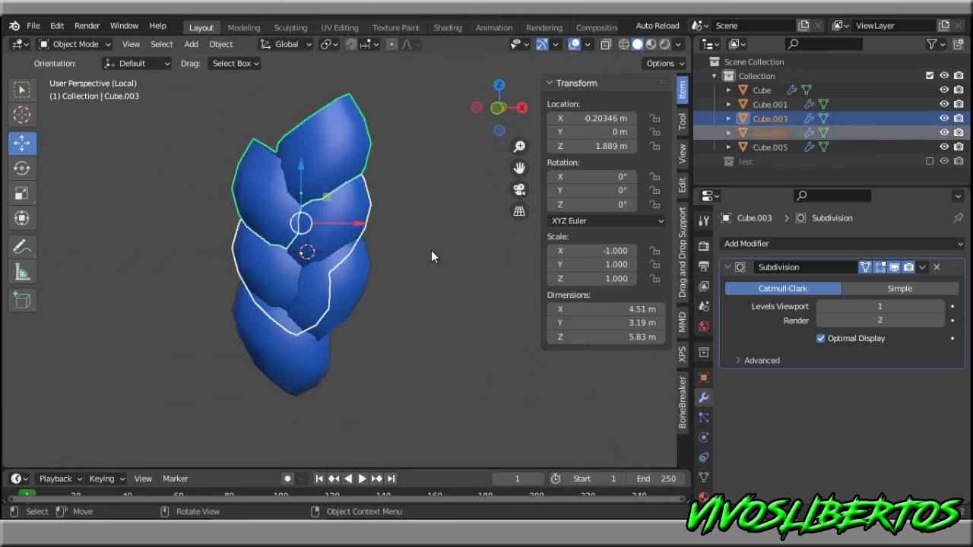
pyautogui.press('x')
pyautogui.click(387, 347)
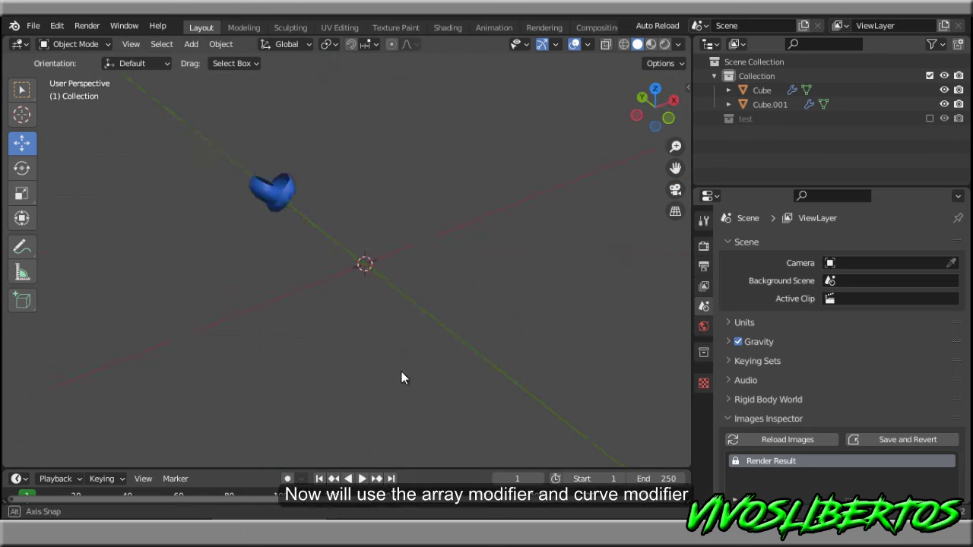
# Add a NURBS path curve at the origin and enlarge it
pyautogui.click(218, 159)
pyautogui.moveTo(370, 187); pyautogui.dragTo(399, 208, button='middle')
pyautogui.hotkey('shift', 'a')
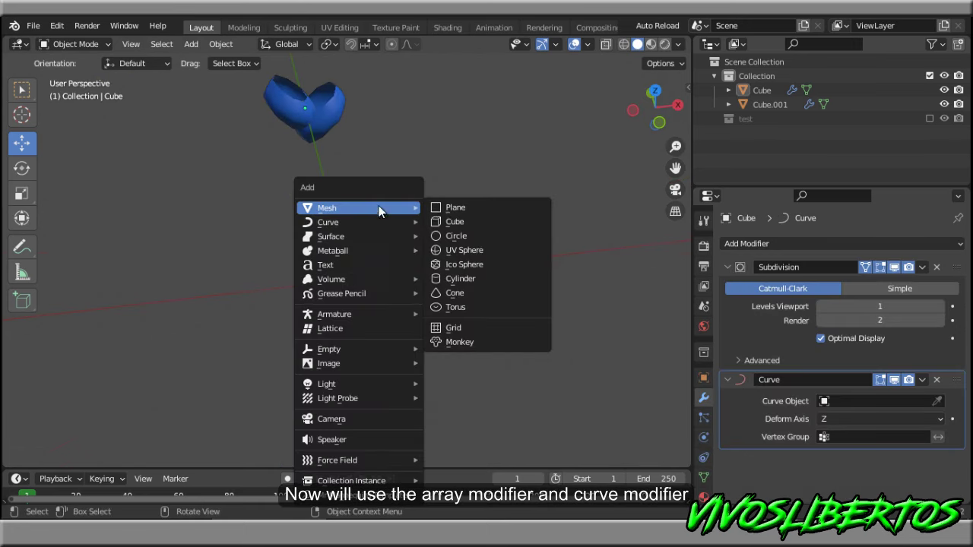
pyautogui.moveTo(356, 222)
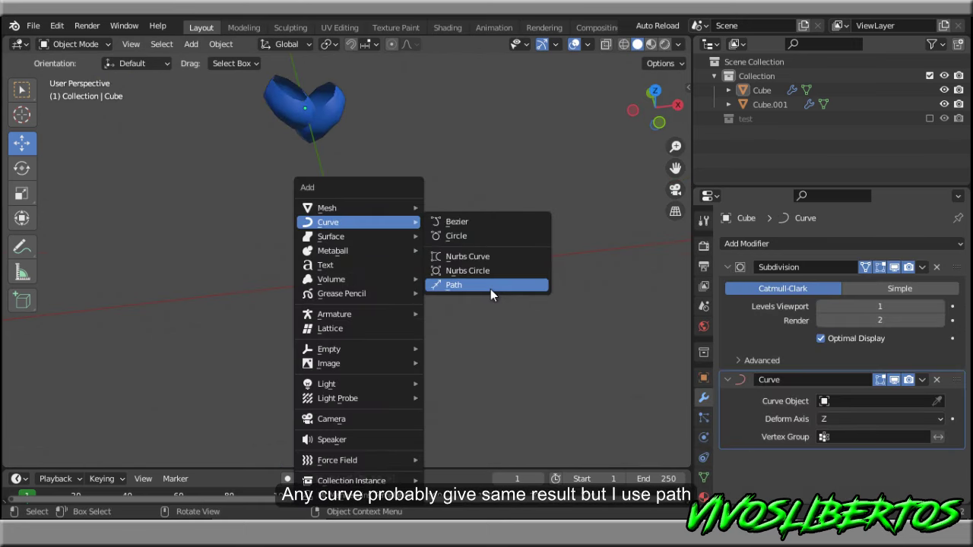
pyautogui.click(490, 289)
pyautogui.press('s')
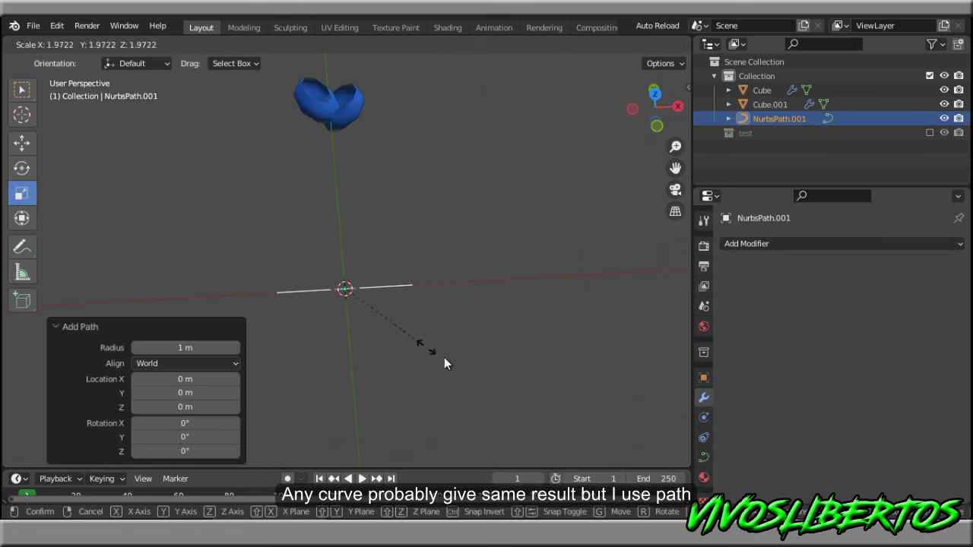
pyautogui.click(445, 363)
# Hide the path's curve normals in Overlays and apply its scale
pyautogui.press('Tab')
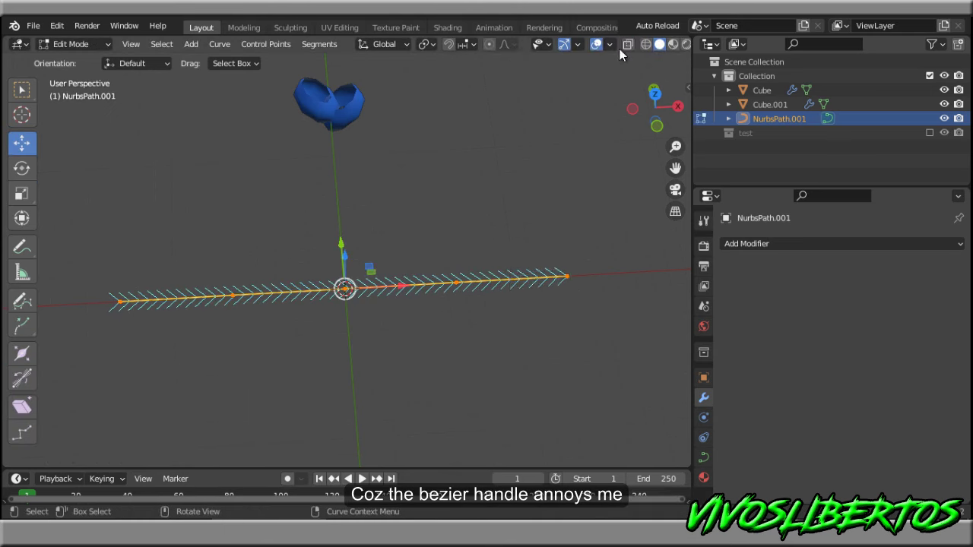
pyautogui.click(610, 44)
pyautogui.click(524, 403)
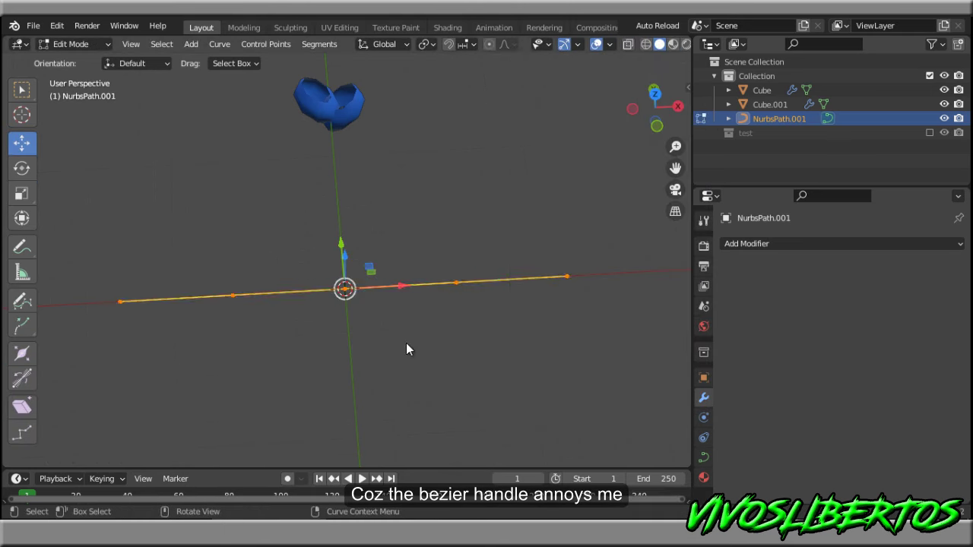
pyautogui.press('Tab')
pyautogui.hotkey('ctrl', 'a')
pyautogui.click(378, 300)
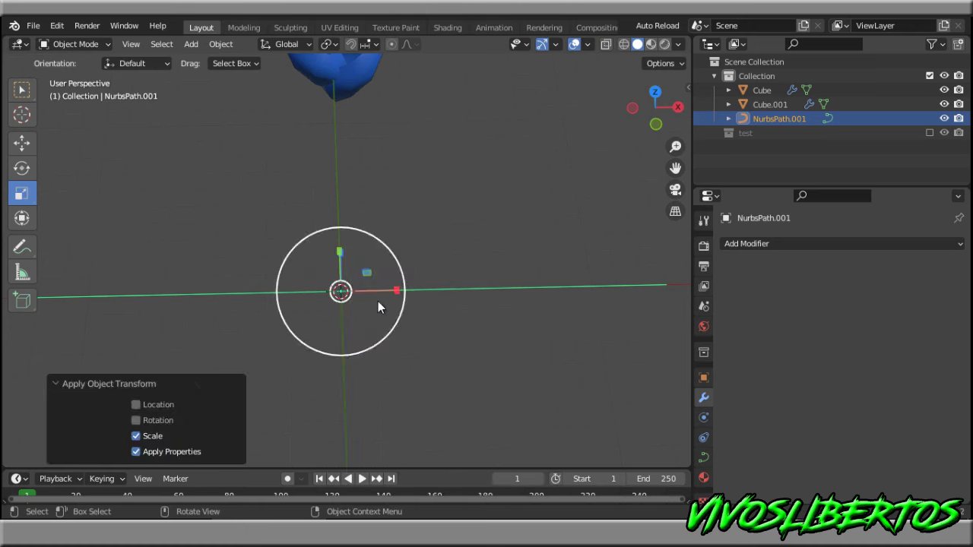
# Slide the path along the X axis out from the origin, checking it in front view
pyautogui.hotkey('shift', 'space')
pyautogui.press('g')
pyautogui.moveTo(401, 290); pyautogui.dragTo(670, 292)
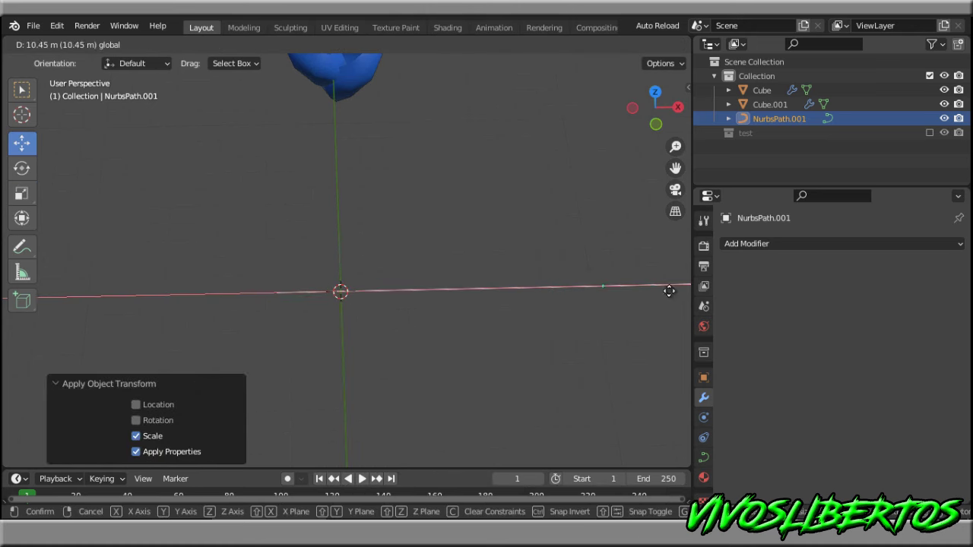
pyautogui.moveTo(55, 291); pyautogui.dragTo(61, 291)
pyautogui.press('KP_1')
pyautogui.moveTo(594, 277); pyautogui.dragTo(608, 279)
pyautogui.moveTo(504, 262); pyautogui.dragTo(454, 235, button='middle')
pyautogui.press('Tab')
pyautogui.moveTo(426, 289)
pyautogui.mouseDown(button='middle')
pyautogui.moveTo(372, 324)
pyautogui.moveTo(355, 286)
pyautogui.moveTo(545, 264)
pyautogui.mouseUp(button='middle')
pyautogui.press('Tab')
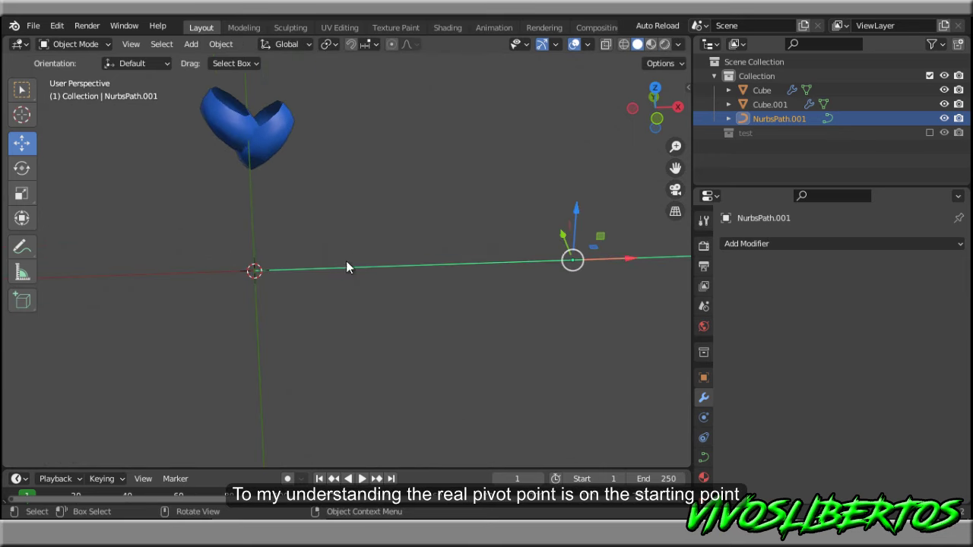
# Set the path's origin to the 3D cursor at its starting point
pyautogui.click(220, 44)
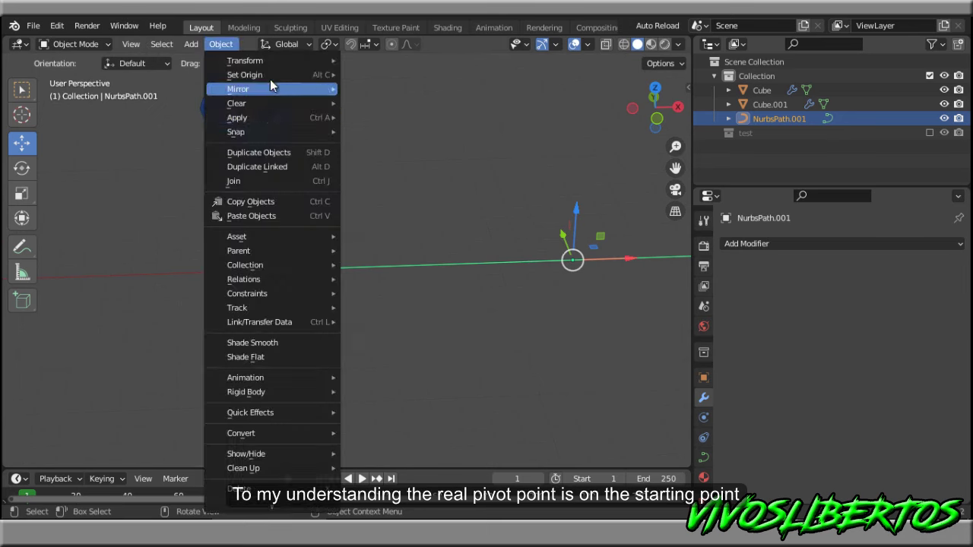
pyautogui.click(415, 105)
pyautogui.moveTo(414, 159); pyautogui.dragTo(398, 285, button='middle')
pyautogui.press('Tab')
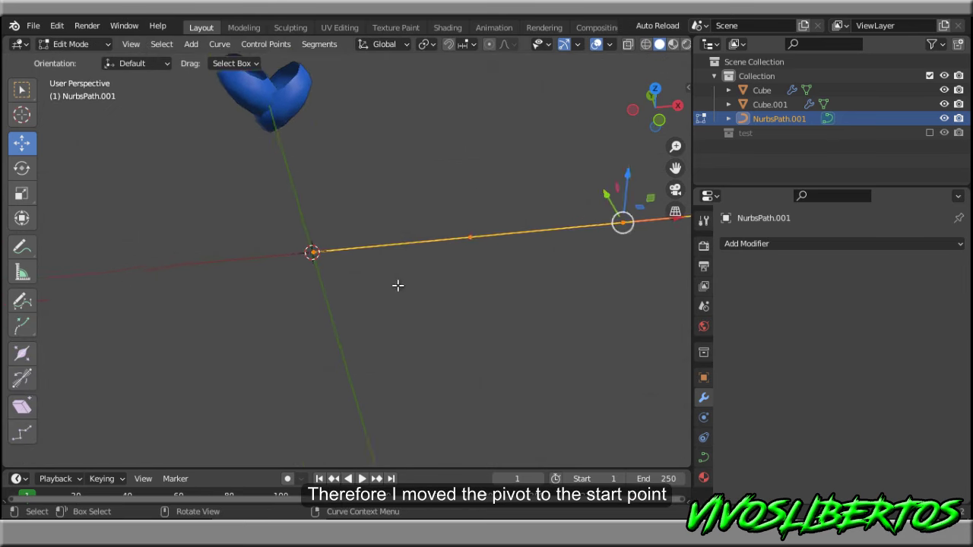
pyautogui.press('Tab')
pyautogui.press('Tab')
pyautogui.press('Tab')
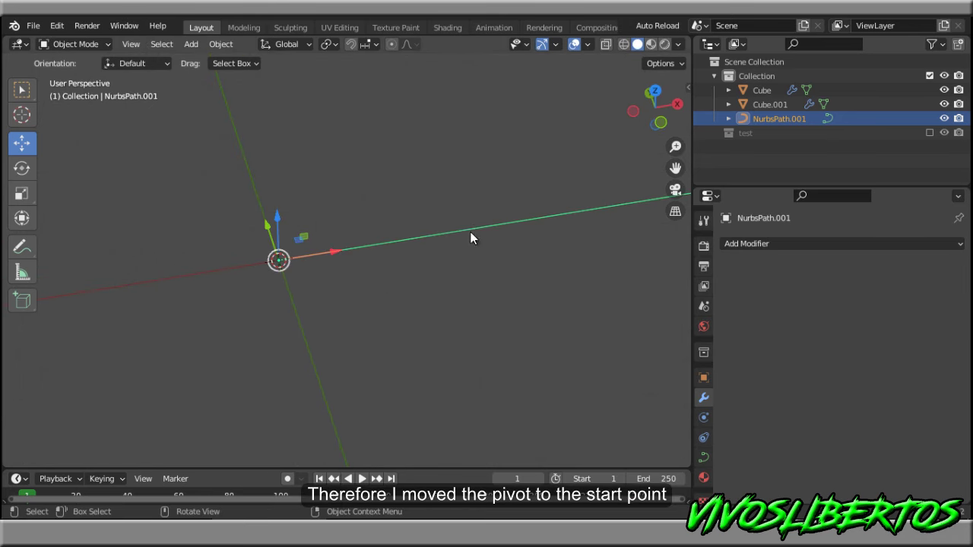
pyautogui.press('Tab')
# Show curve normals and nudge a point along X to confirm the path heads toward positive X
pyautogui.click(609, 46)
pyautogui.click(515, 392)
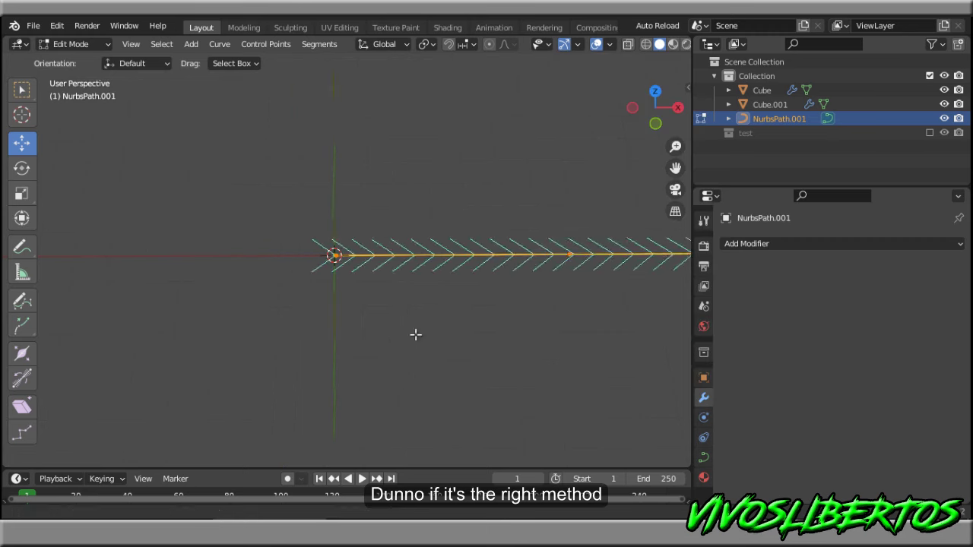
pyautogui.scroll(3, 471, 299)
pyautogui.keyDown('shift'); pyautogui.moveTo(385, 289); pyautogui.dragTo(344, 229, button='middle'); pyautogui.keyUp('shift')
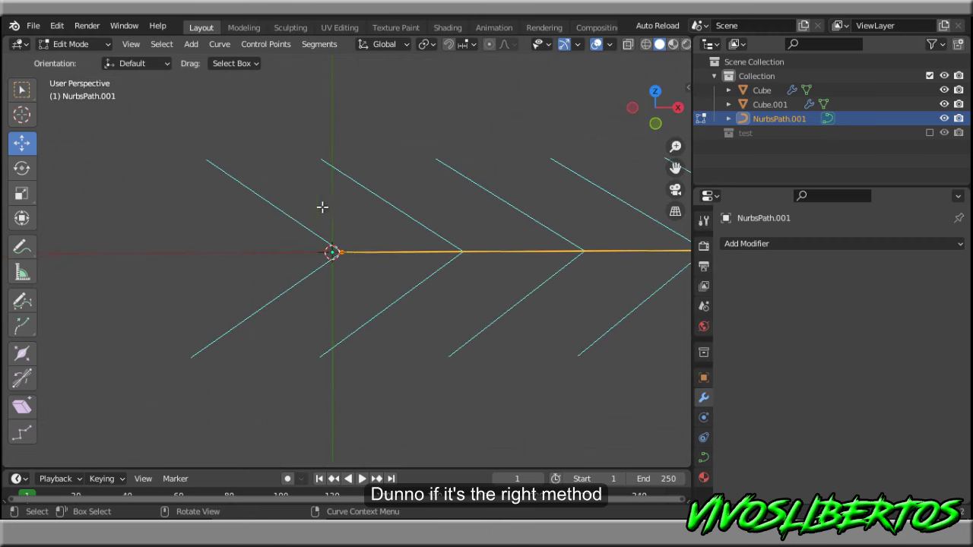
pyautogui.scroll(-4, 342, 236)
pyautogui.keyDown('shift'); pyautogui.moveTo(409, 261); pyautogui.dragTo(418, 252, button='middle'); pyautogui.keyUp('shift')
pyautogui.moveTo(358, 200); pyautogui.dragTo(372, 196)
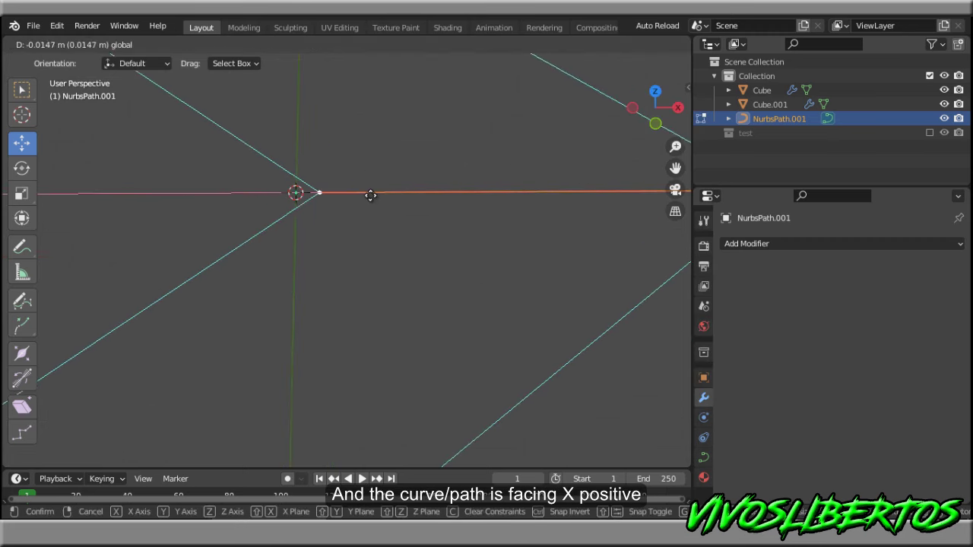
pyautogui.click(350, 198)
pyautogui.scroll(-3, 383, 221)
pyautogui.press('Tab')
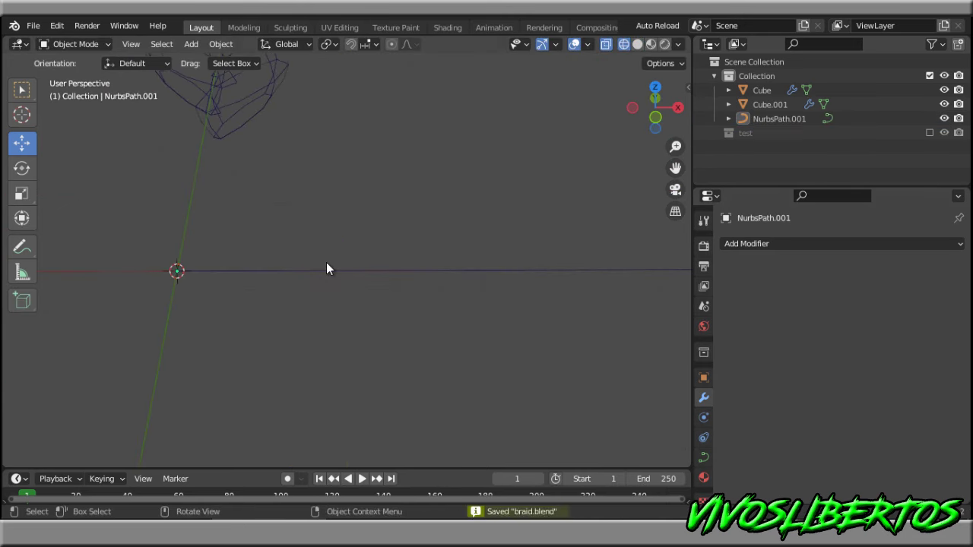
pyautogui.moveTo(326, 268); pyautogui.dragTo(320, 278, button='middle')
# Duplicate the heart piece, clear its location to the origin, and scale it down
pyautogui.click(255, 156)
pyautogui.hotkey('shift', 'd')
pyautogui.rightClick(223, 149)
pyautogui.moveTo(202, 110); pyautogui.dragTo(340, 260)
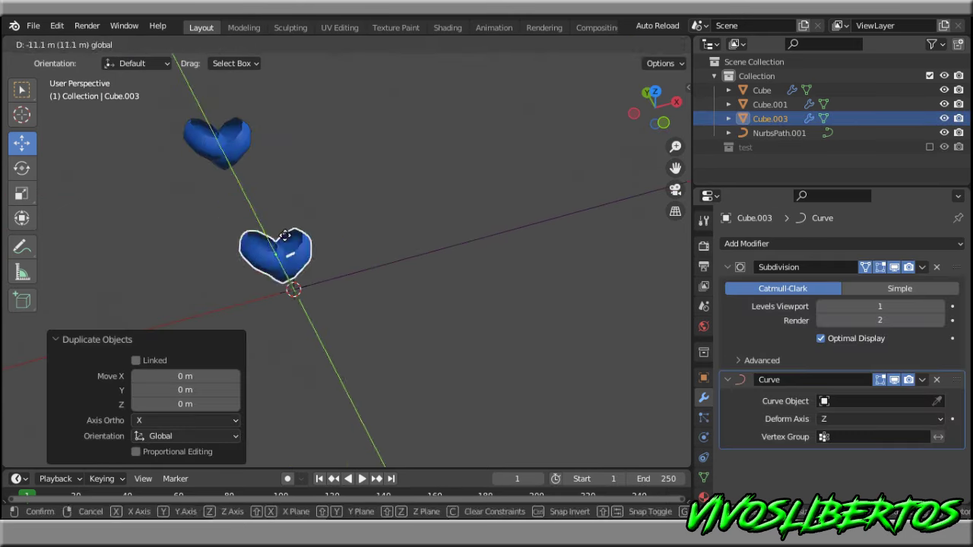
pyautogui.hotkey('alt', 'g')
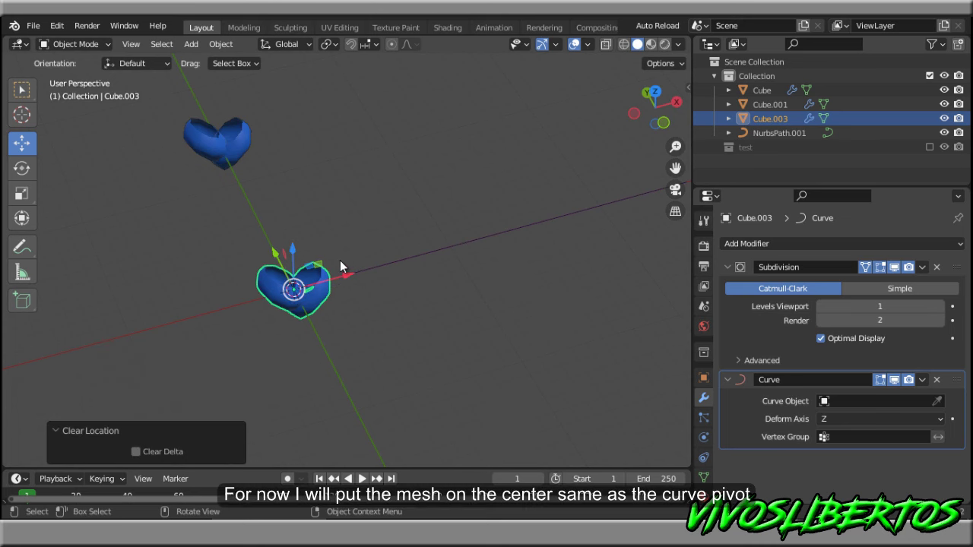
pyautogui.scroll(2, 380, 315)
pyautogui.scroll(2, 407, 295)
pyautogui.moveTo(333, 325); pyautogui.dragTo(329, 317)
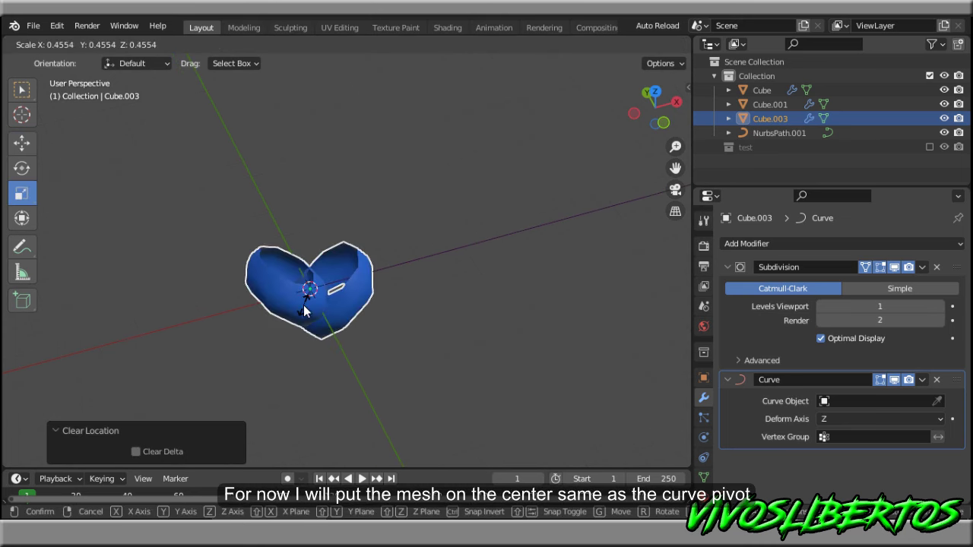
# Apply the heart copy's 0.366 scale and save the file
pyautogui.press('n')
pyautogui.hotkey('ctrl', 'a')
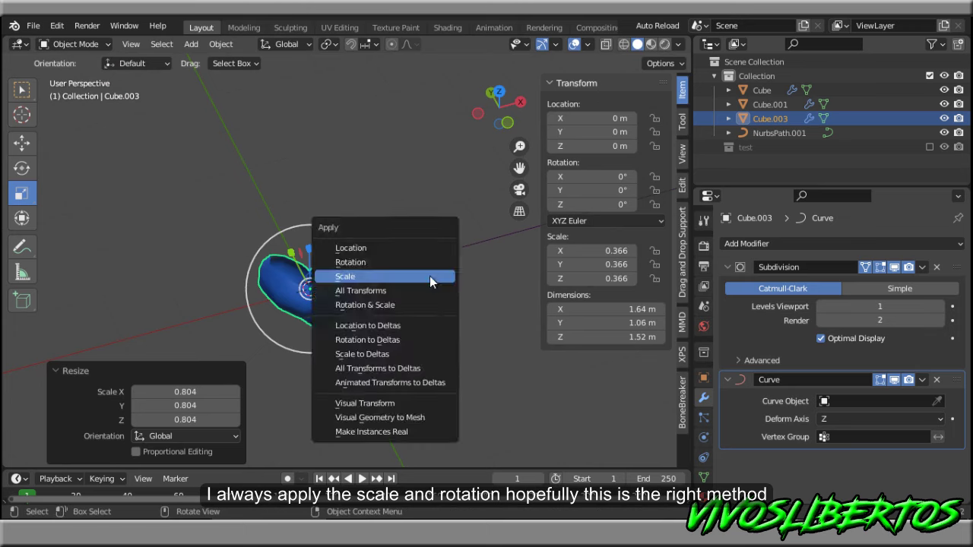
pyautogui.click(429, 276)
pyautogui.hotkey('ctrl', 's')
pyautogui.press('n')
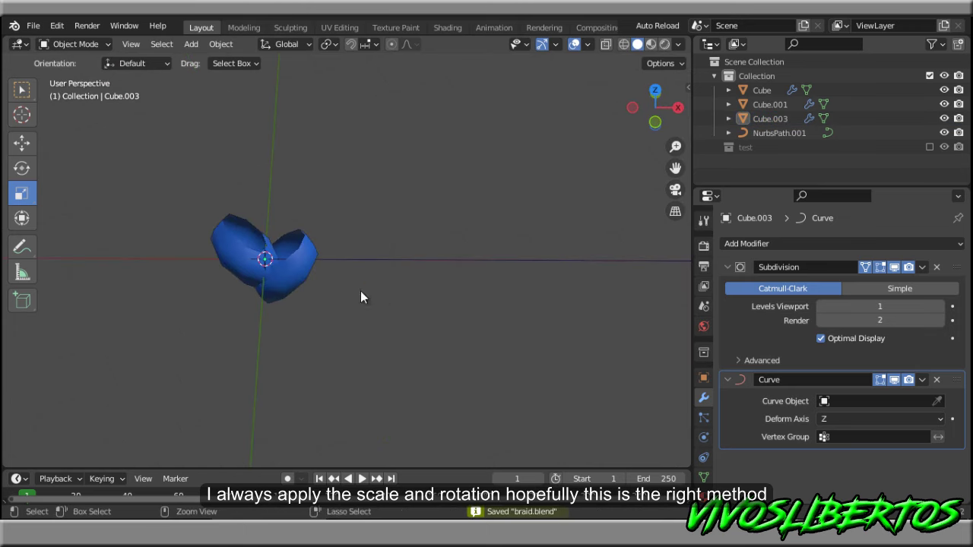
# Remove the copy's Curve modifier and add an Array modifier repeating it twice along X
pyautogui.click(264, 254)
pyautogui.click(543, 325)
pyautogui.moveTo(447, 312); pyautogui.dragTo(398, 259, button='middle')
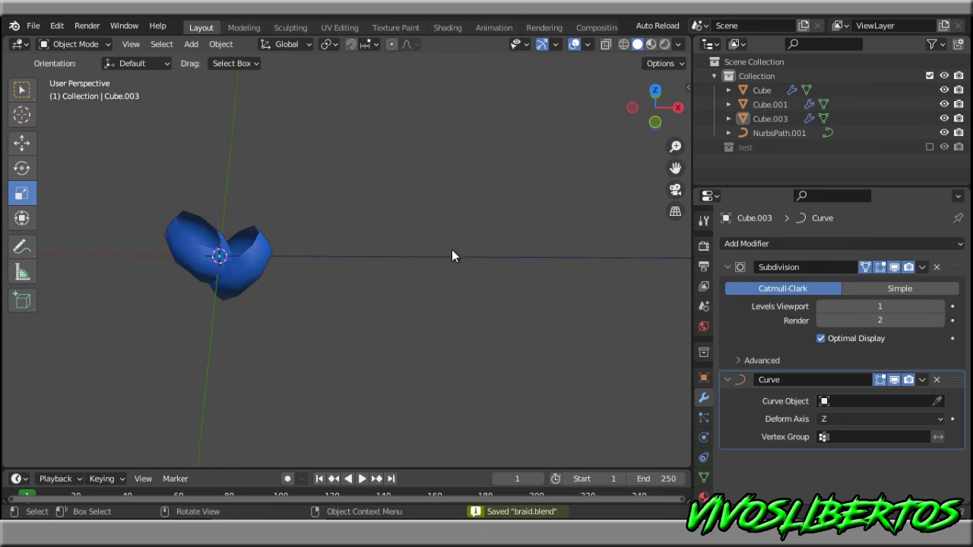
pyautogui.click(936, 379)
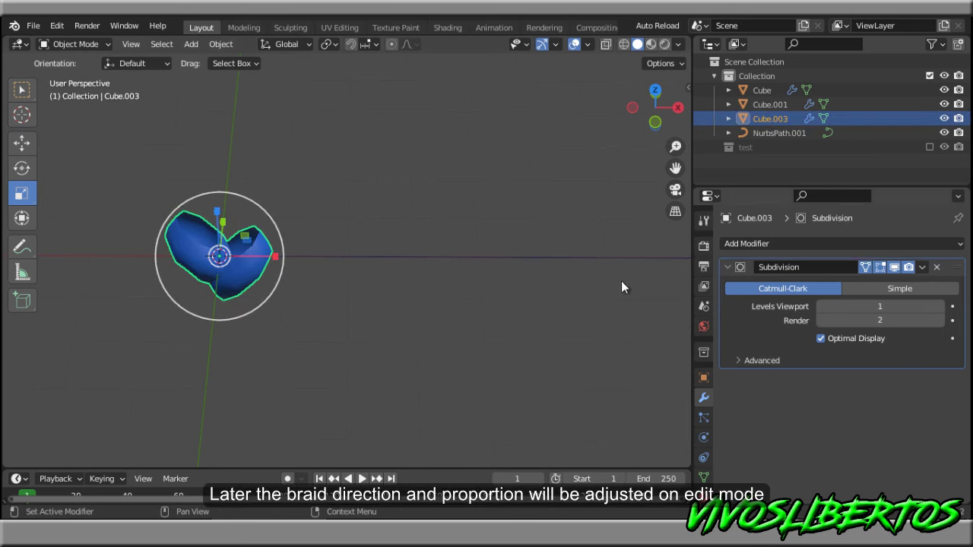
pyautogui.click(960, 244)
pyautogui.click(674, 283)
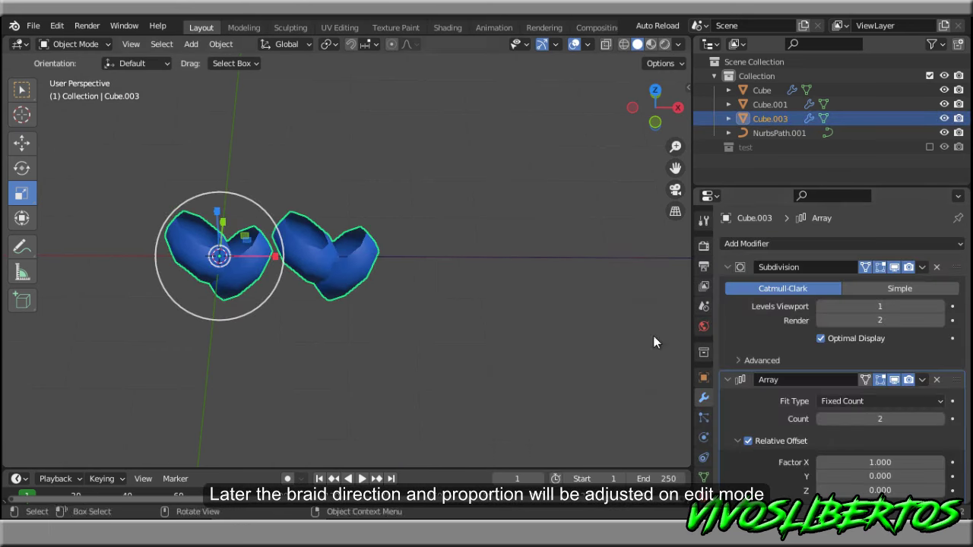
pyautogui.scroll(-3, 831, 410)
# Rename NurbsPath.001 to 'path' and save the file
pyautogui.click(527, 257)
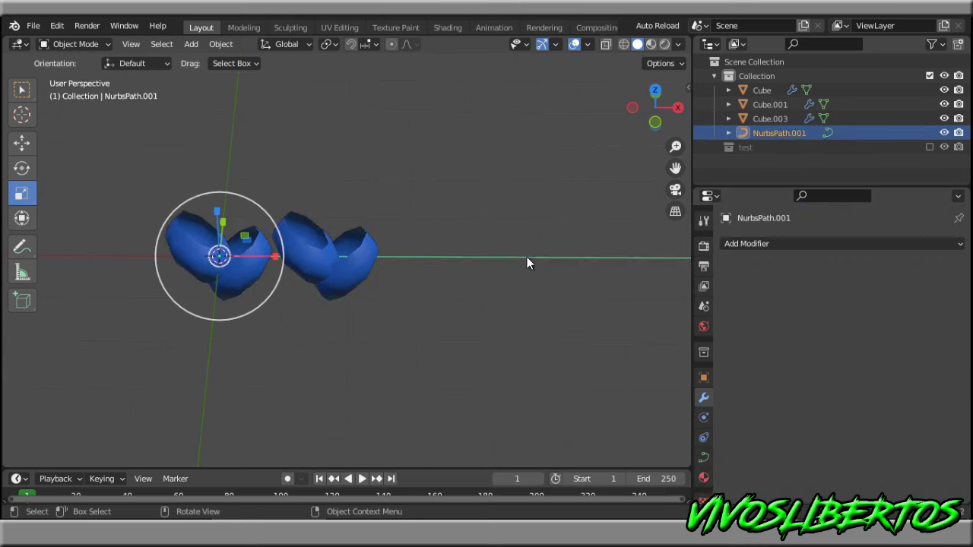
pyautogui.press('F2')
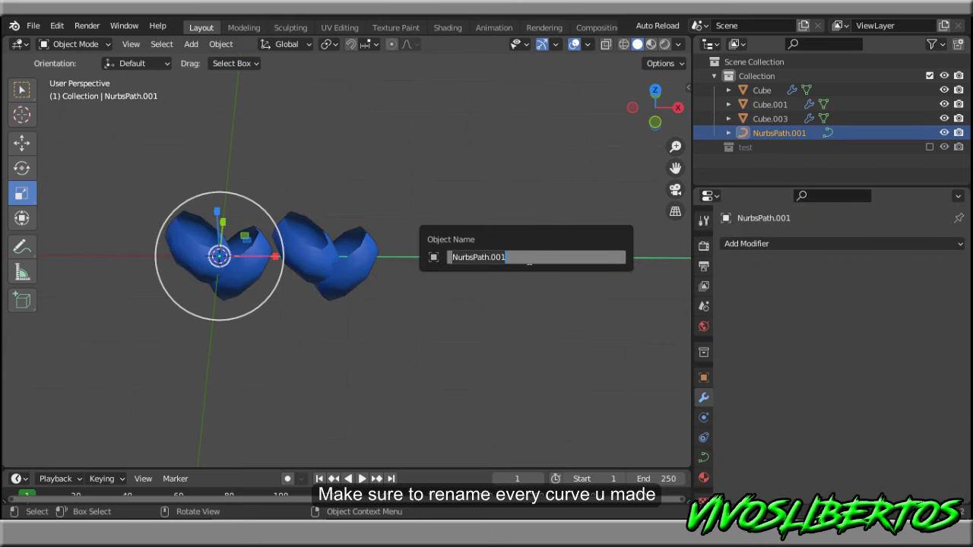
pyautogui.write('path')
pyautogui.press('Return')
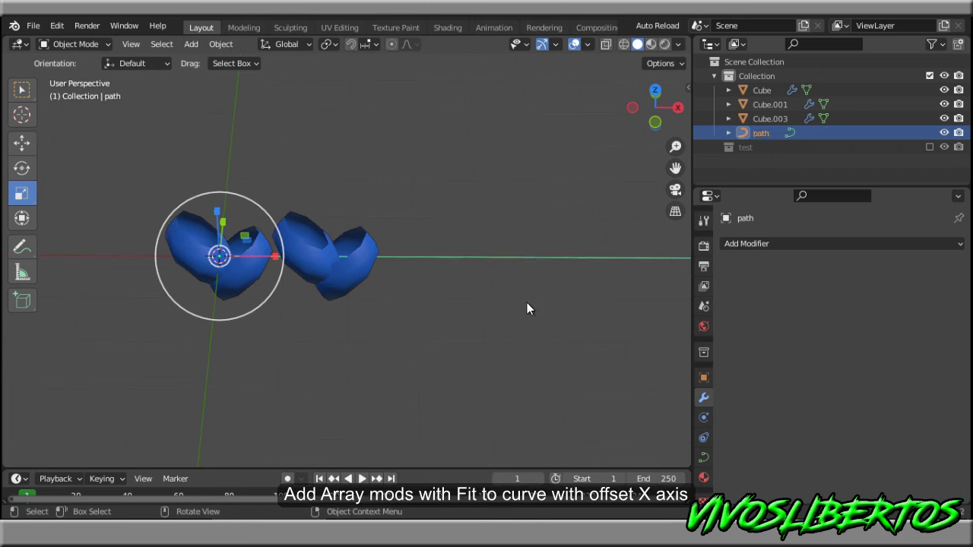
pyautogui.click(527, 303)
pyautogui.hotkey('ctrl', 's')
# Set Cube.003's Array modifier to Fit Curve using the 'path' curve, and save
pyautogui.click(357, 262)
pyautogui.scroll(-3, 850, 348)
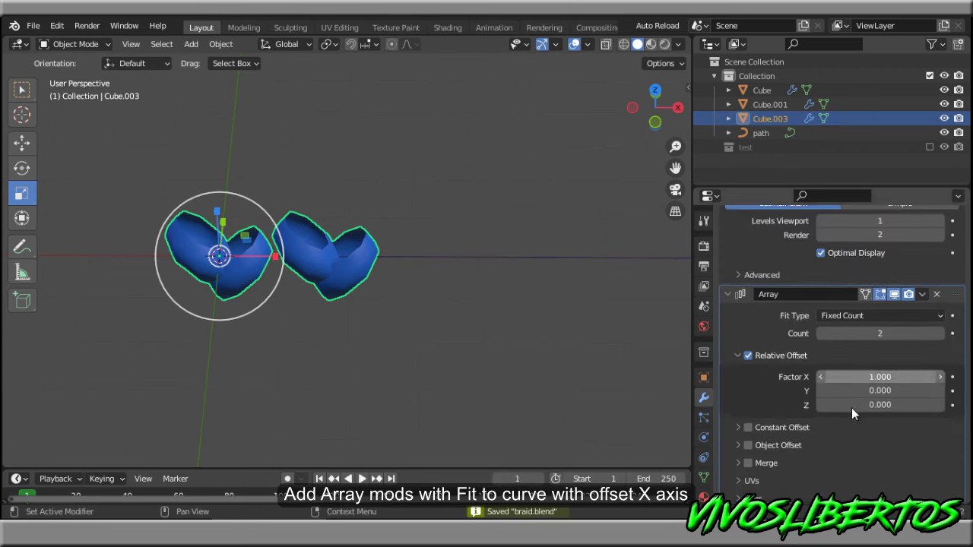
pyautogui.scroll(2, 852, 407)
pyautogui.scroll(-2, 826, 372)
pyautogui.click(905, 311)
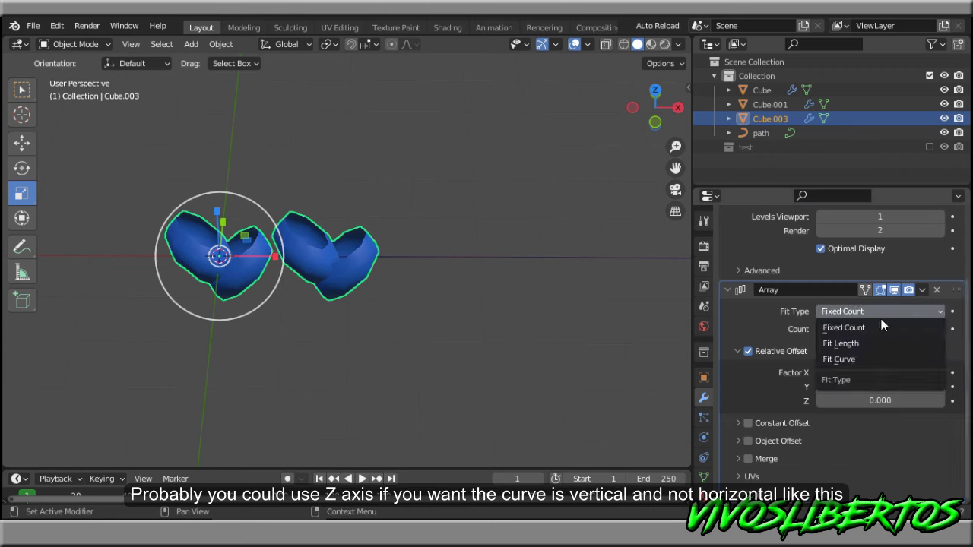
pyautogui.click(844, 356)
pyautogui.click(831, 329)
pyautogui.click(825, 394)
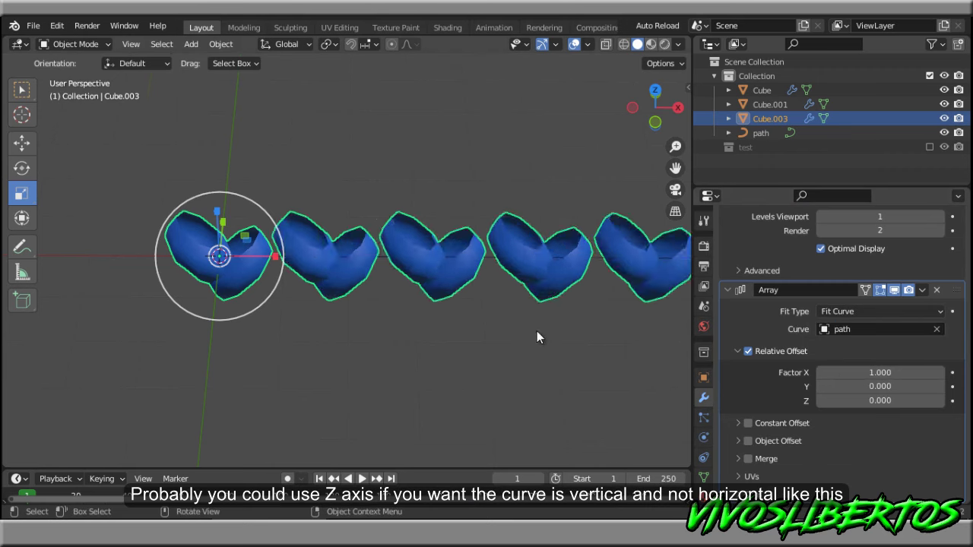
pyautogui.click(489, 341)
pyautogui.hotkey('ctrl', 's')
# Adjust a setting in the Array modifier panel and resave the file
pyautogui.scroll(-2, 471, 343)
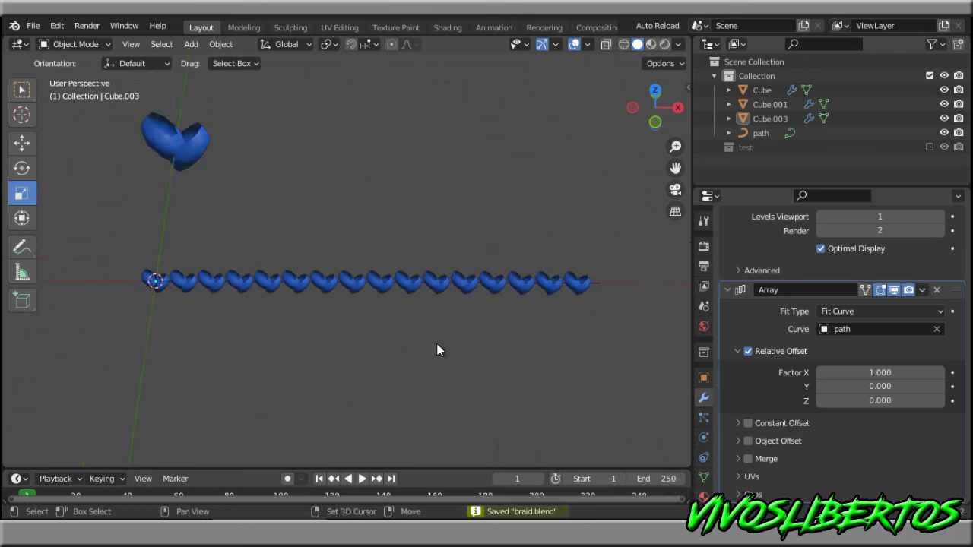
pyautogui.click(516, 295)
pyautogui.scroll(3, 455, 349)
pyautogui.scroll(-3, 463, 355)
pyautogui.moveTo(855, 373)
pyautogui.mouseDown()
pyautogui.moveTo(827, 378)
pyautogui.moveTo(867, 374)
pyautogui.moveTo(855, 374)
pyautogui.moveTo(848, 401)
pyautogui.mouseUp()
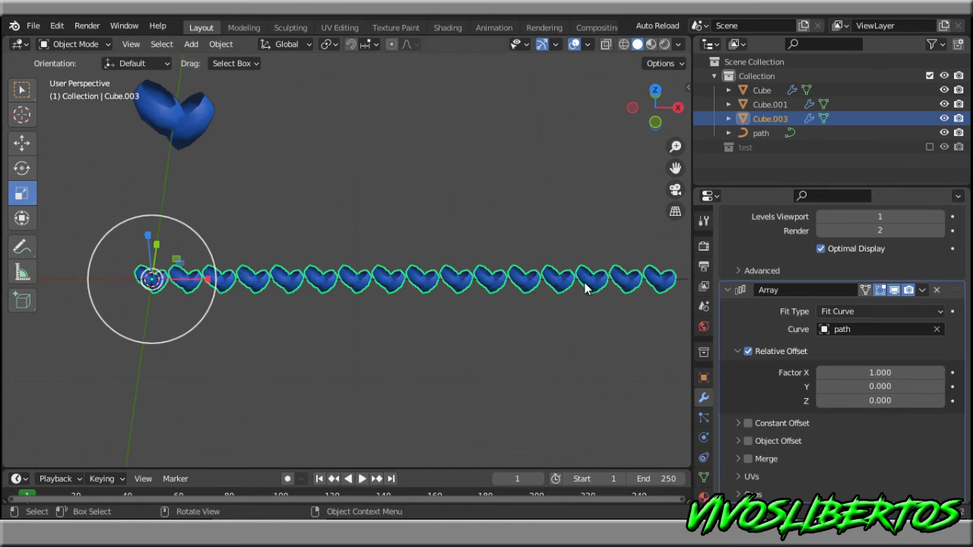
pyautogui.click(537, 358)
pyautogui.hotkey('ctrl', 's')
pyautogui.scroll(3, 517, 353)
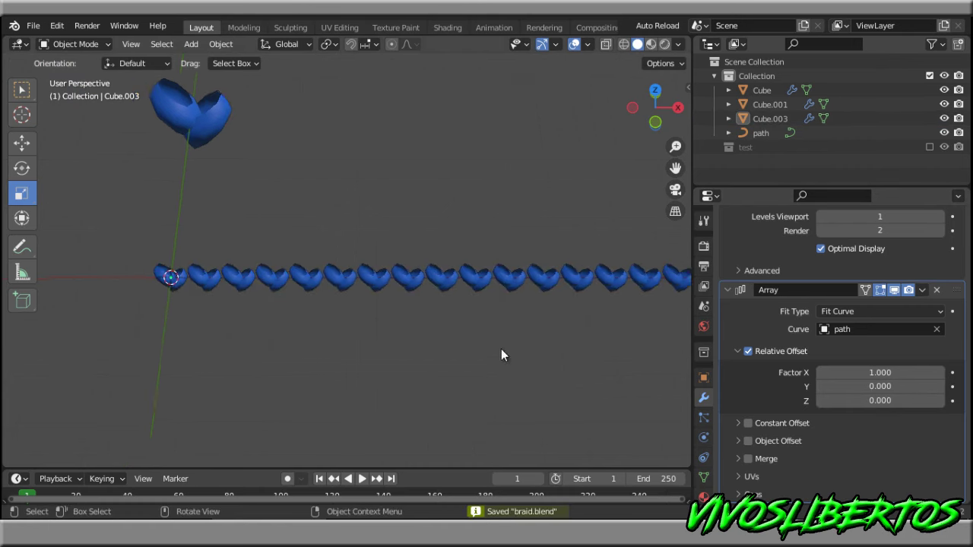
pyautogui.click(544, 280)
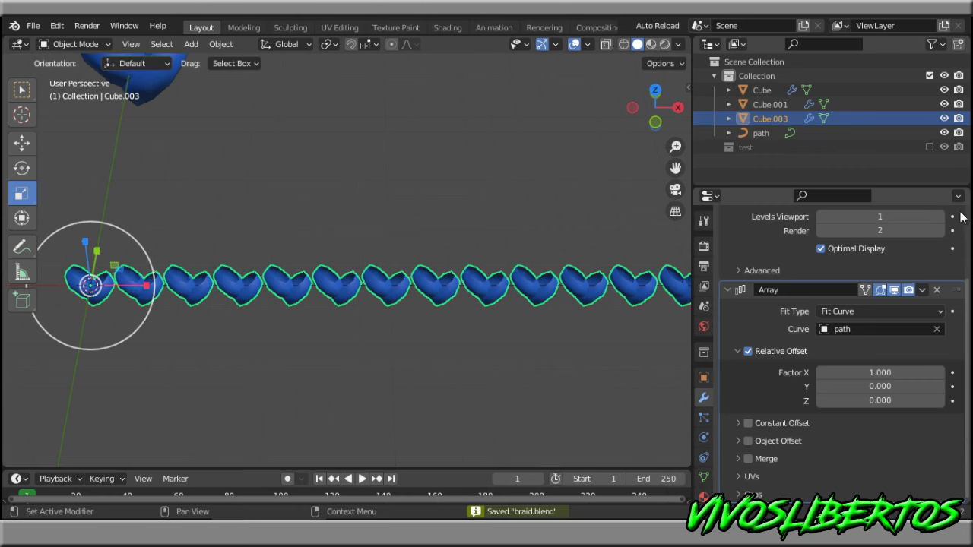
pyautogui.scroll(4, 962, 217)
# Add a Curve deform modifier to the heart array with 'path' as its Curve Object
pyautogui.click(752, 241)
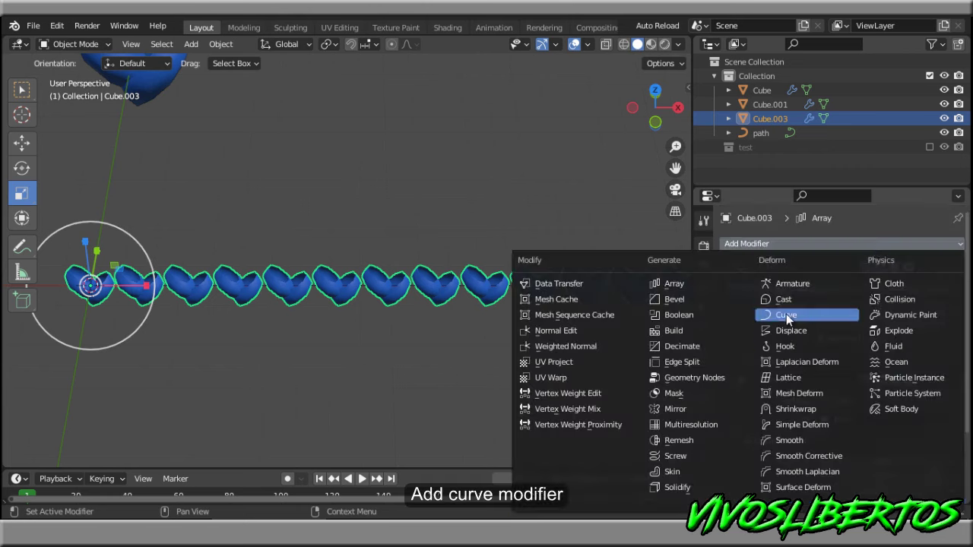
pyautogui.click(786, 314)
pyautogui.scroll(-2, 845, 371)
pyautogui.scroll(-2, 844, 371)
pyautogui.click(836, 455)
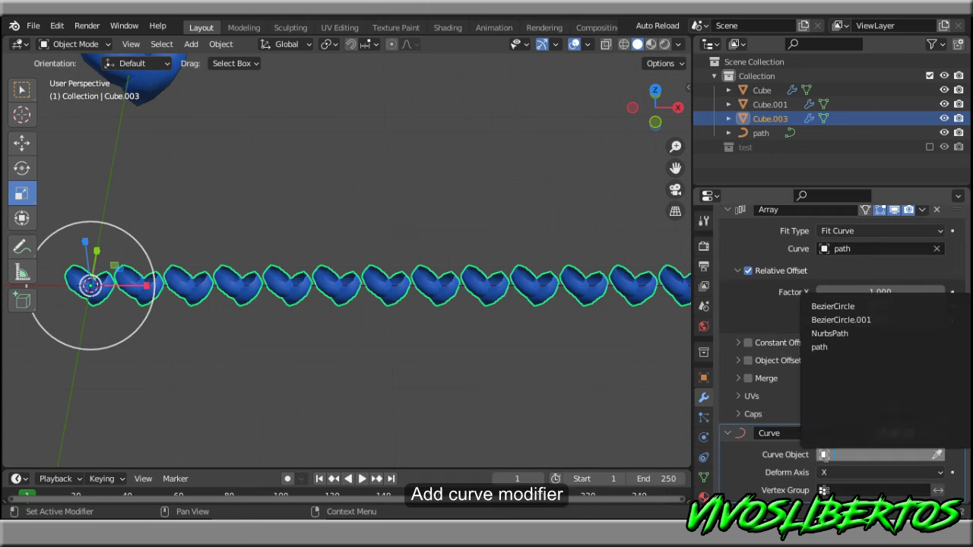
pyautogui.click(820, 348)
pyautogui.scroll(-2, 530, 418)
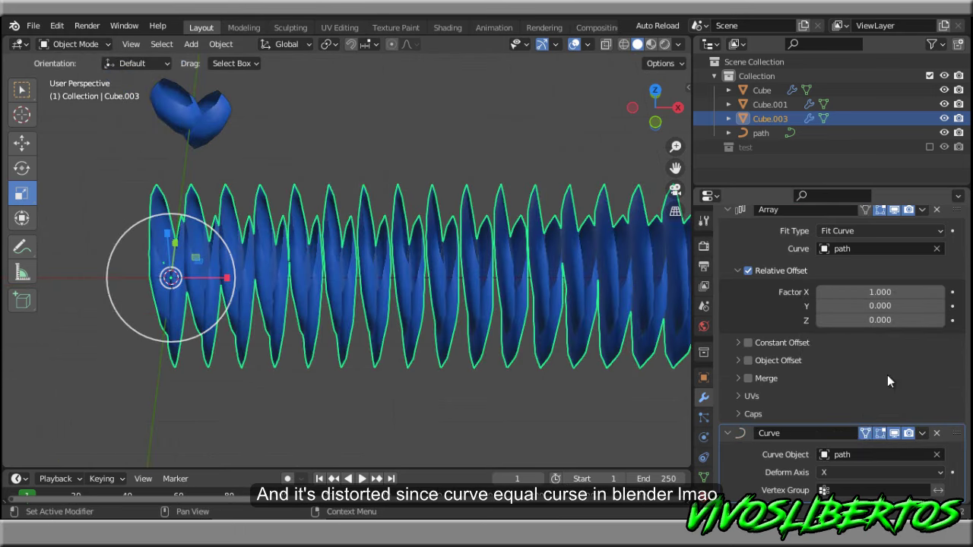
pyautogui.scroll(2, 869, 271)
pyautogui.hotkey('ctrl', 's')
pyautogui.scroll(3, 438, 352)
pyautogui.scroll(-3, 798, 382)
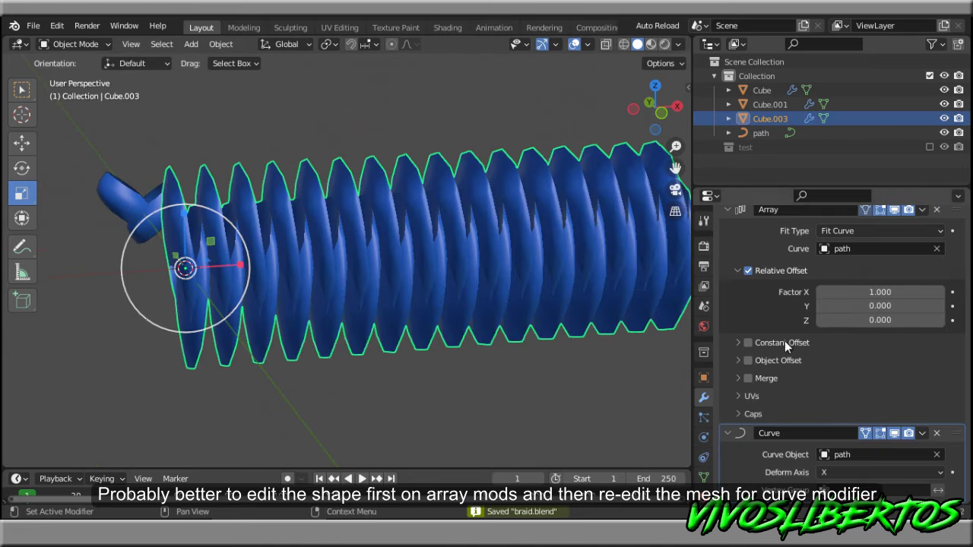
# Try Deform Axis -Z, Y and -X, settle on X, and save braid.blend
pyautogui.click(905, 472)
pyautogui.click(850, 379)
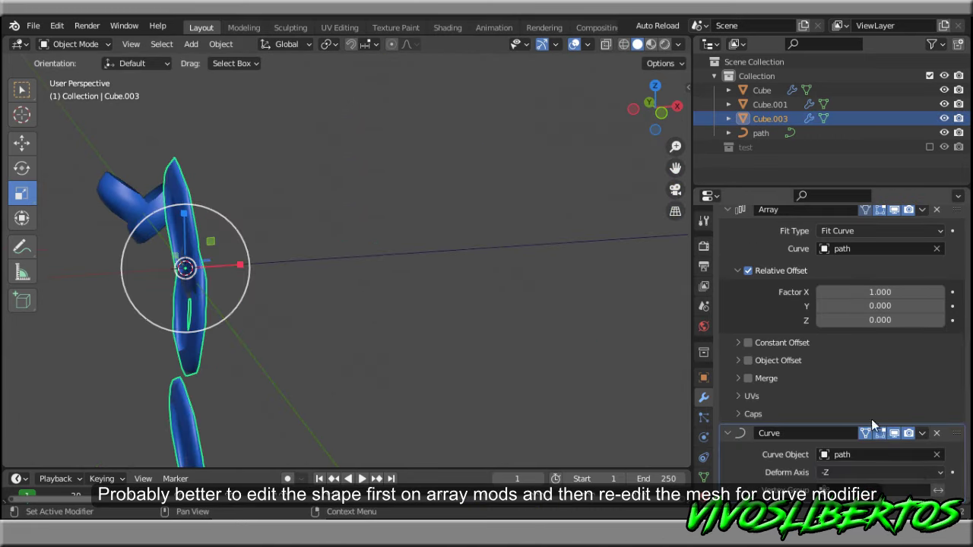
pyautogui.click(927, 472)
pyautogui.click(833, 441)
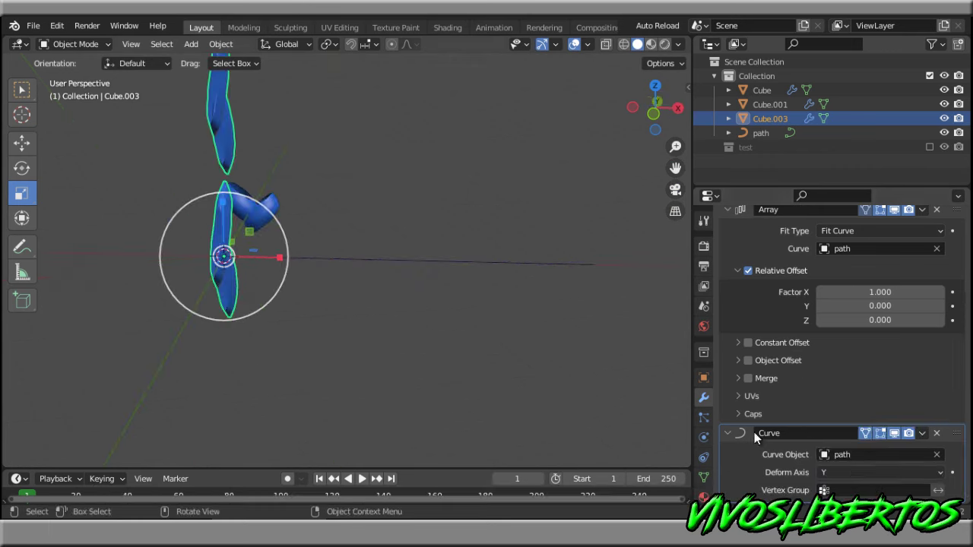
pyautogui.click(867, 473)
pyautogui.click(829, 409)
pyautogui.click(934, 473)
pyautogui.click(843, 457)
pyautogui.click(605, 375)
pyautogui.hotkey('ctrl', 's')
pyautogui.moveTo(605, 375); pyautogui.dragTo(479, 352, button='middle')
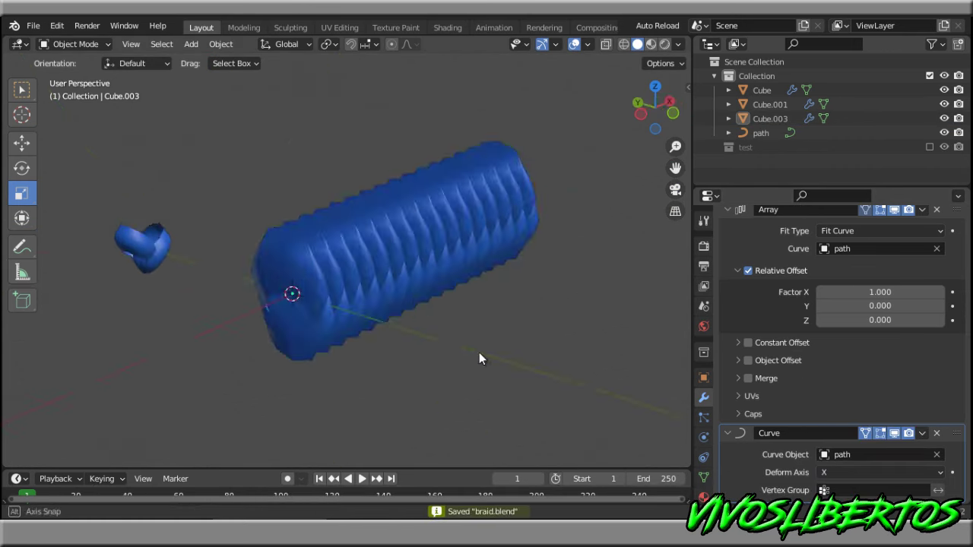
pyautogui.click(339, 304)
# Enter Edit Mode on the heart piece and shrink its mesh
pyautogui.press('Tab')
pyautogui.moveTo(339, 304); pyautogui.dragTo(339, 306, button='middle')
pyautogui.scroll(3, 339, 305)
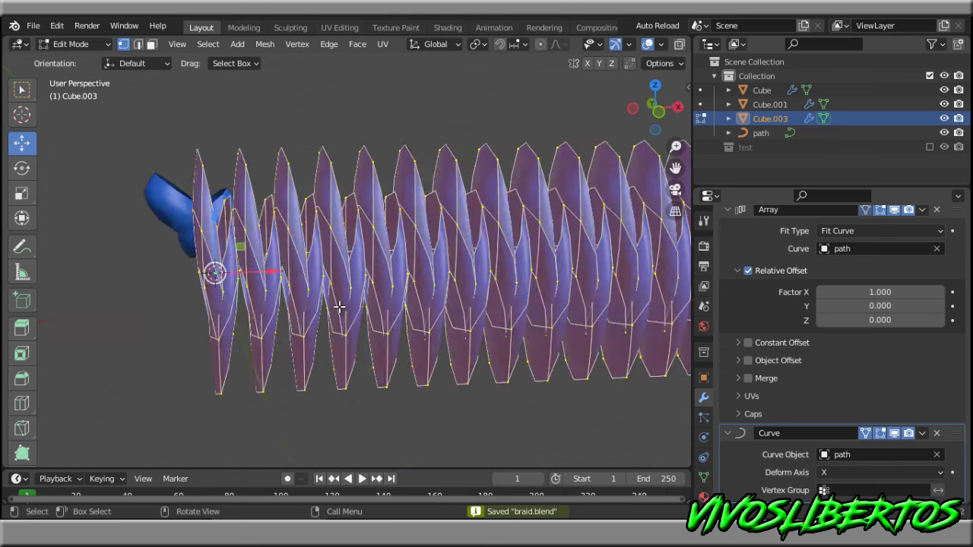
pyautogui.moveTo(239, 251); pyautogui.dragTo(217, 272, button='middle')
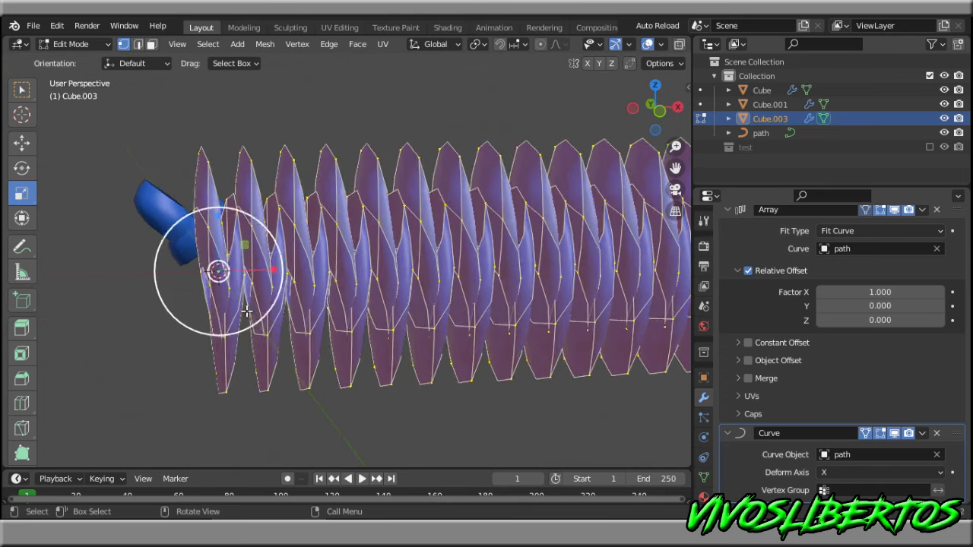
pyautogui.moveTo(218, 272); pyautogui.dragTo(235, 304)
pyautogui.moveTo(235, 304)
pyautogui.mouseDown(button='middle')
pyautogui.moveTo(376, 327)
pyautogui.moveTo(235, 222)
pyautogui.mouseUp(button='middle')
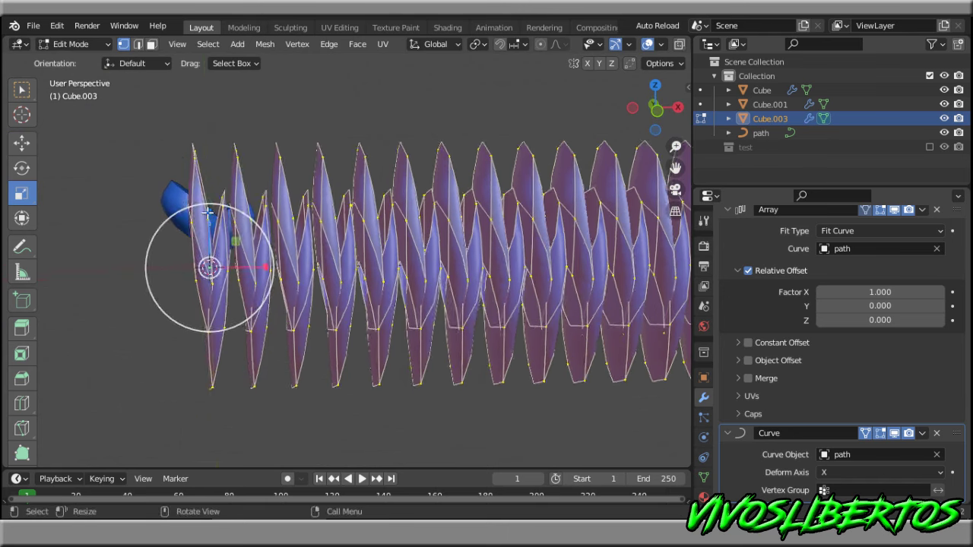
# Flatten the heart mesh along Z and squash it along Y to 0.531
pyautogui.press('s')
pyautogui.press('z')
pyautogui.click(214, 263)
pyautogui.moveTo(215, 263)
pyautogui.mouseDown(button='middle')
pyautogui.moveTo(288, 274)
pyautogui.moveTo(292, 339)
pyautogui.moveTo(269, 311)
pyautogui.moveTo(326, 341)
pyautogui.moveTo(372, 338)
pyautogui.mouseUp(button='middle')
pyautogui.press('s')
pyautogui.press('y')
pyautogui.click(292, 333)
pyautogui.press('s')
pyautogui.press('y')
pyautogui.click(315, 343)
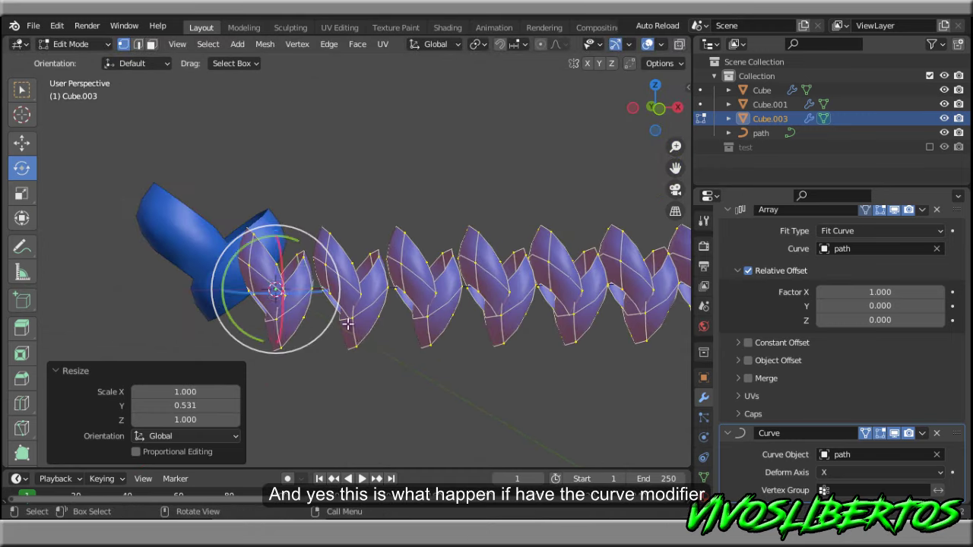
# Rotate the heart mesh into twisted blades and return to Object Mode
pyautogui.moveTo(235, 256); pyautogui.dragTo(245, 322)
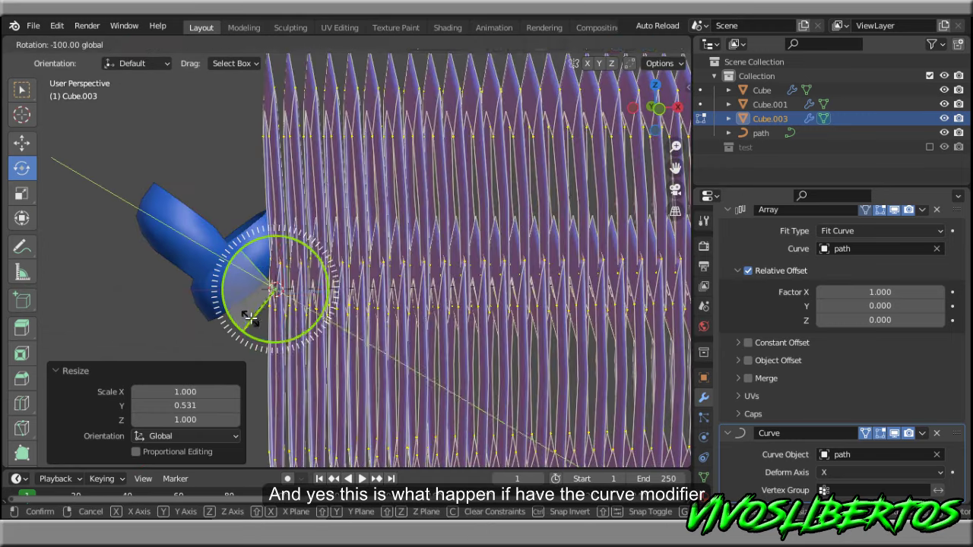
pyautogui.hotkey('ctrl', 'z')
pyautogui.moveTo(430, 320)
pyautogui.mouseDown(button='middle')
pyautogui.moveTo(391, 357)
pyautogui.moveTo(458, 287)
pyautogui.moveTo(441, 303)
pyautogui.mouseUp(button='middle')
pyautogui.press('r')
pyautogui.press('Return')
pyautogui.press('Tab')
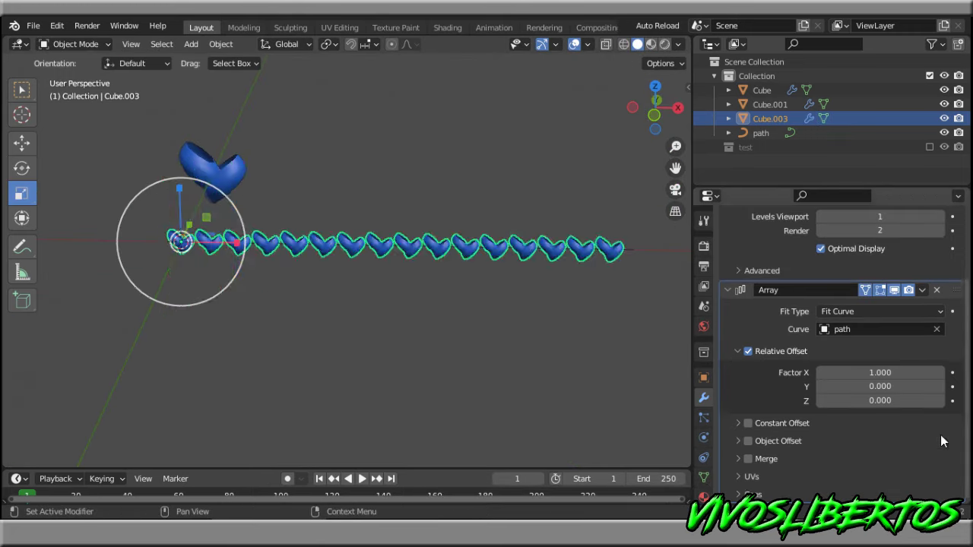
# Turn the heart mesh a quarter turn in Edit Mode
pyautogui.scroll(2, 448, 325)
pyautogui.scroll(3, 442, 348)
pyautogui.scroll(2, 381, 319)
pyautogui.press('Tab')
pyautogui.moveTo(300, 251)
pyautogui.mouseDown()
pyautogui.moveTo(247, 267)
pyautogui.moveTo(257, 261)
pyautogui.mouseUp()
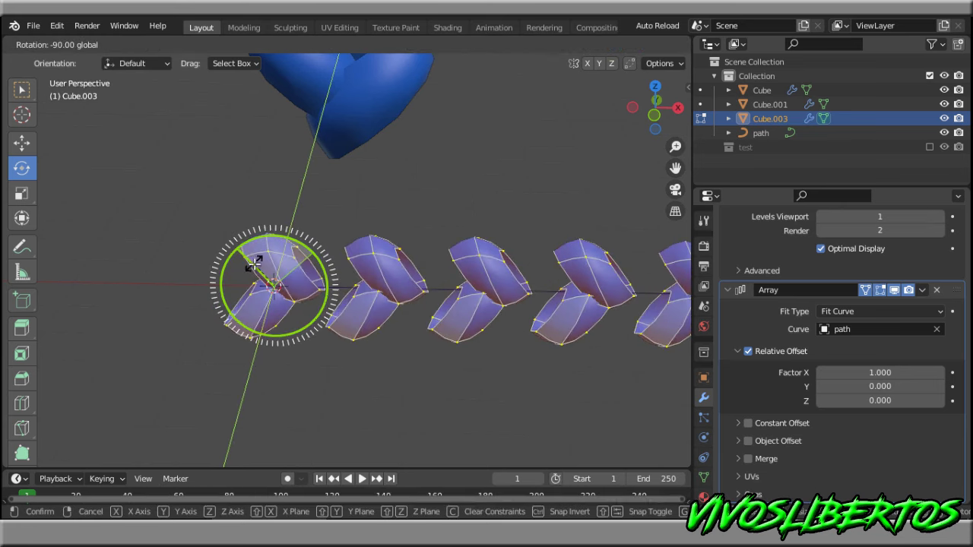
pyautogui.moveTo(256, 261); pyautogui.dragTo(320, 289, button='middle')
# Rotate the heart mesh about another axis to roughly -95° and save
pyautogui.moveTo(323, 289); pyautogui.dragTo(373, 271)
pyautogui.moveTo(374, 271); pyautogui.dragTo(526, 274, button='middle')
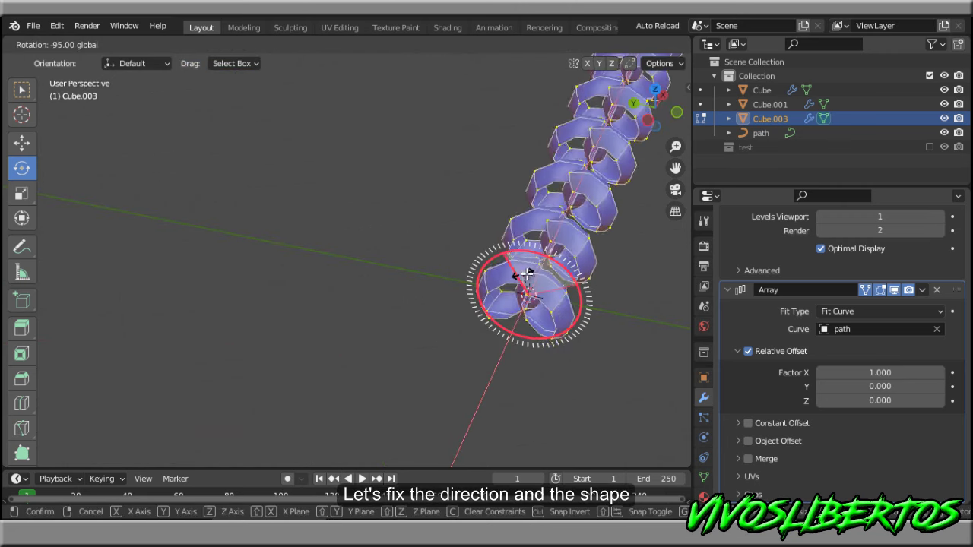
pyautogui.moveTo(520, 274); pyautogui.dragTo(524, 278)
pyautogui.moveTo(525, 278); pyautogui.dragTo(439, 241, button='middle')
pyautogui.press('Tab')
pyautogui.hotkey('ctrl', 's')
# Enlarge the heart mesh by about 1.32 and save the file
pyautogui.moveTo(442, 323)
pyautogui.mouseDown(button='middle')
pyautogui.moveTo(415, 284)
pyautogui.moveTo(266, 245)
pyautogui.mouseUp(button='middle')
pyautogui.press('Tab')
pyautogui.press('s')
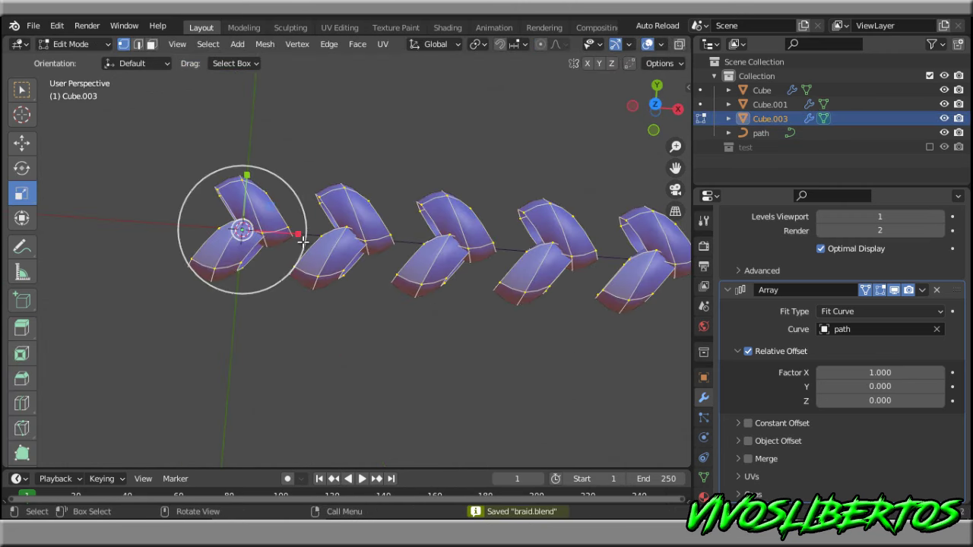
pyautogui.rightClick(313, 239)
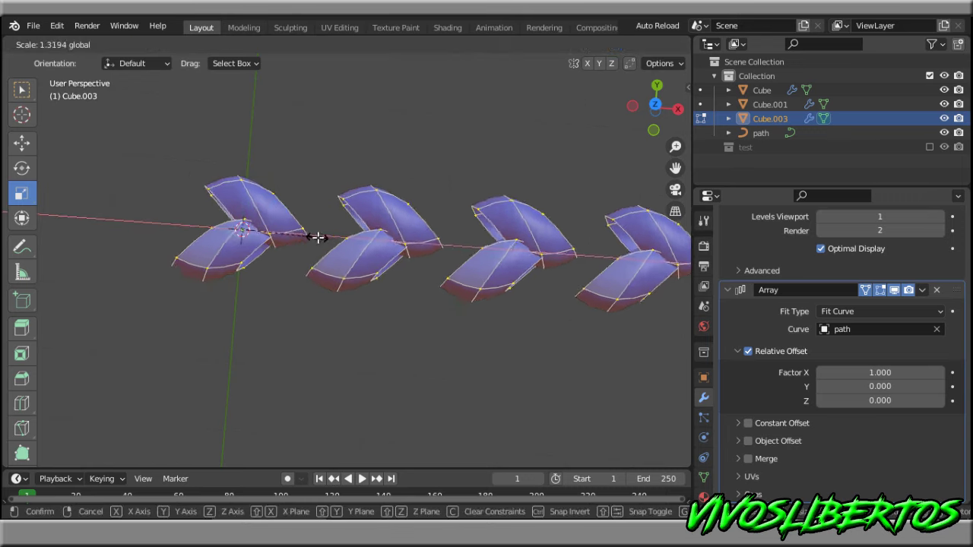
pyautogui.moveTo(292, 234); pyautogui.dragTo(330, 323)
pyautogui.press('Tab')
pyautogui.hotkey('ctrl', 's')
pyautogui.moveTo(330, 323)
pyautogui.mouseDown(button='middle')
pyautogui.moveTo(329, 296)
pyautogui.moveTo(323, 327)
pyautogui.moveTo(334, 289)
pyautogui.moveTo(266, 251)
pyautogui.mouseUp(button='middle')
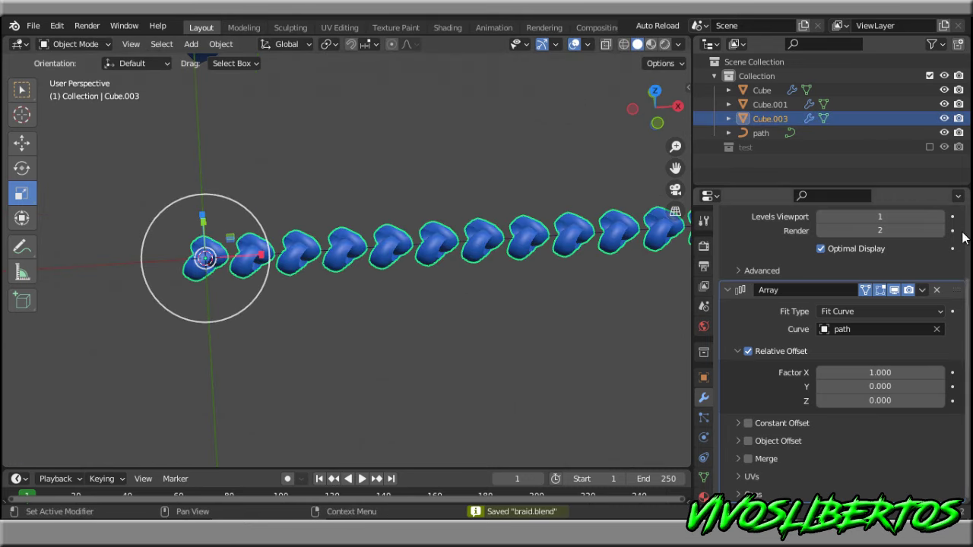
# Check the object's transform values in the sidebar and save the file
pyautogui.press('n')
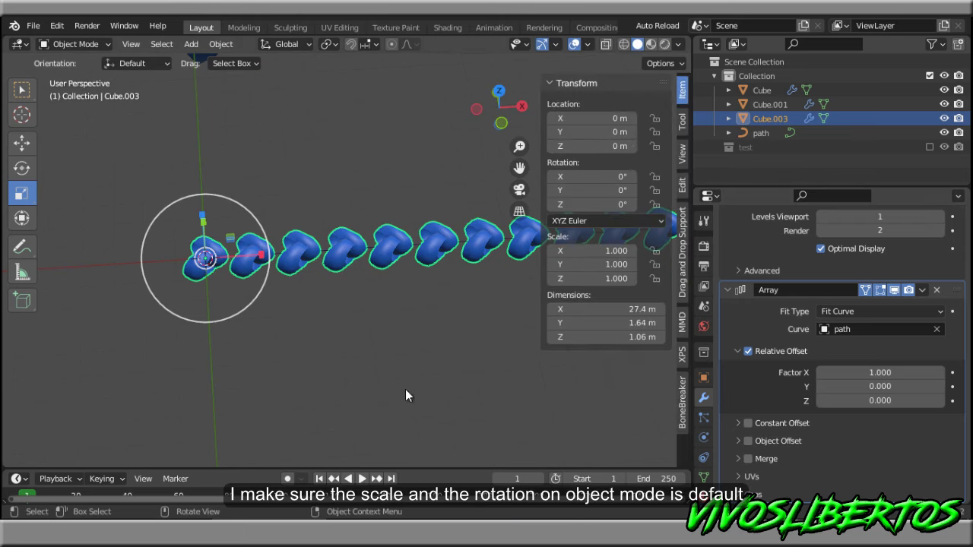
pyautogui.press('n')
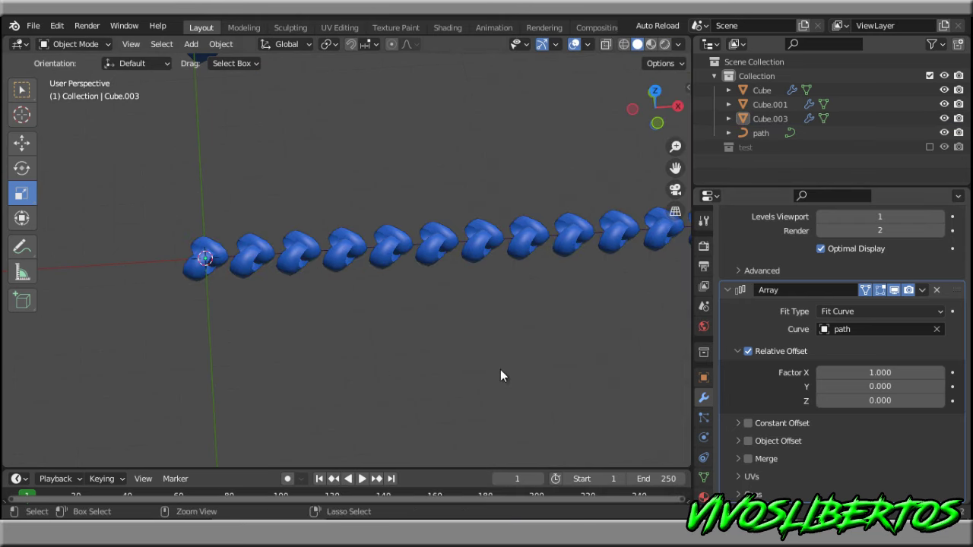
pyautogui.hotkey('ctrl', 's')
pyautogui.scroll(3, 935, 311)
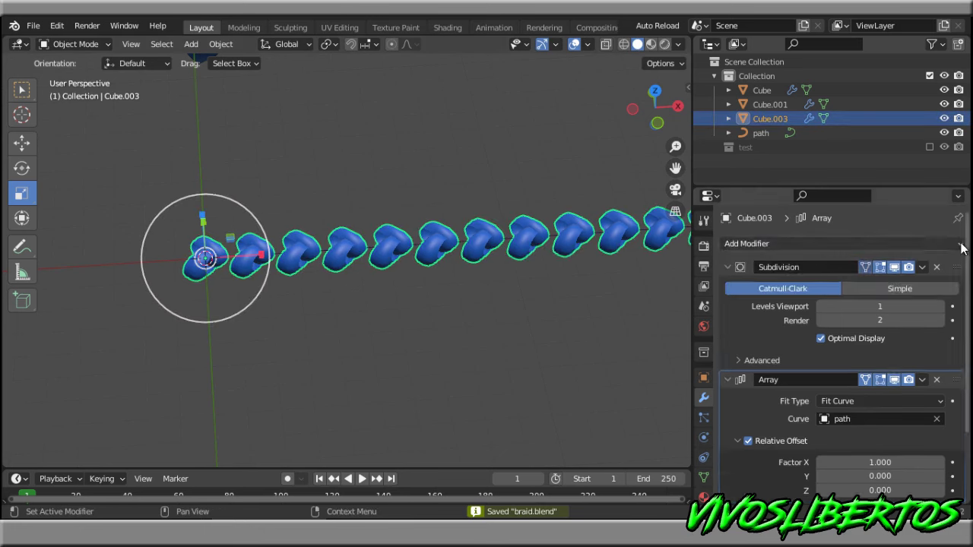
# Add a Curve modifier to Cube.003 that deforms the array along the path curve
pyautogui.click(960, 244)
pyautogui.click(819, 317)
pyautogui.scroll(-5, 836, 426)
pyautogui.click(836, 455)
pyautogui.click(825, 350)
pyautogui.moveTo(386, 320); pyautogui.dragTo(507, 302, button='middle')
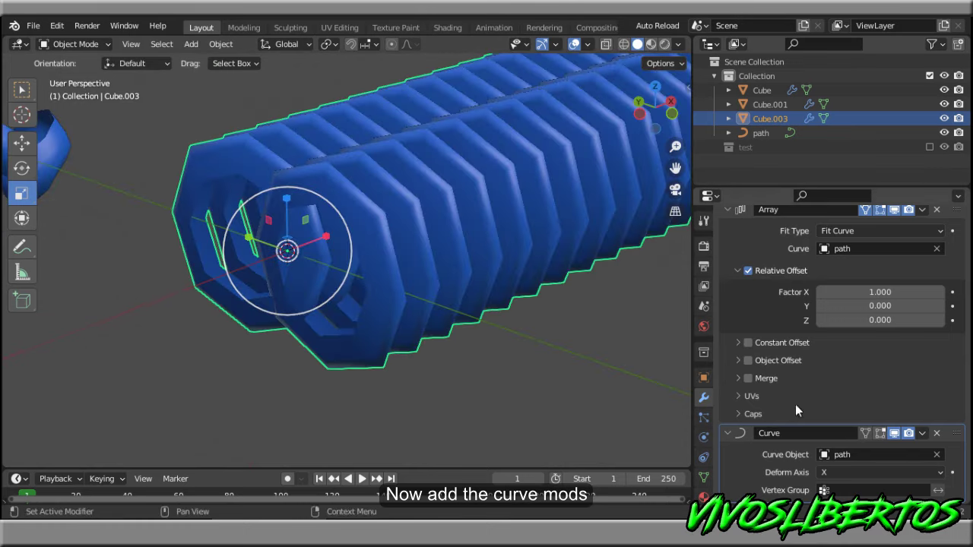
# Try moving the Curve modifier above Array, then undo so Array stays first
pyautogui.scroll(2, 912, 308)
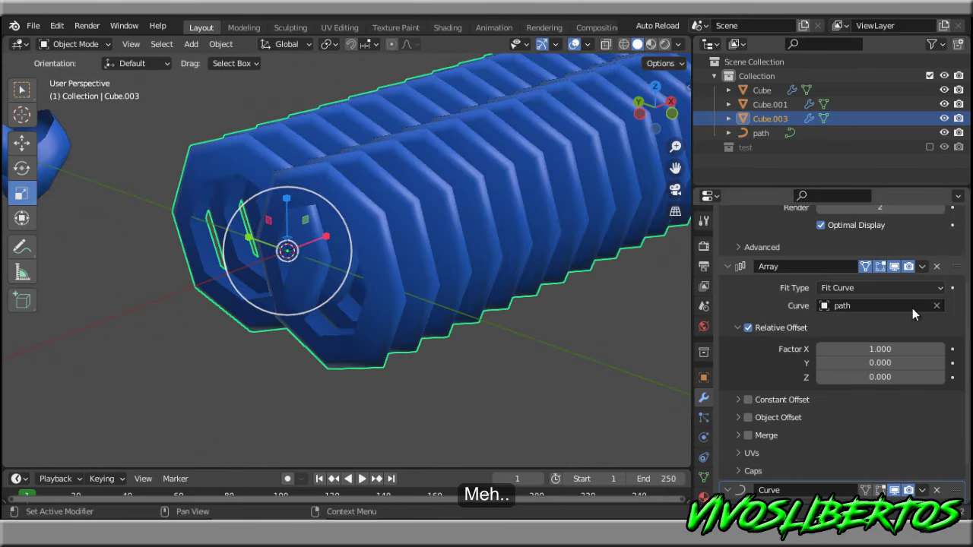
pyautogui.click(907, 332)
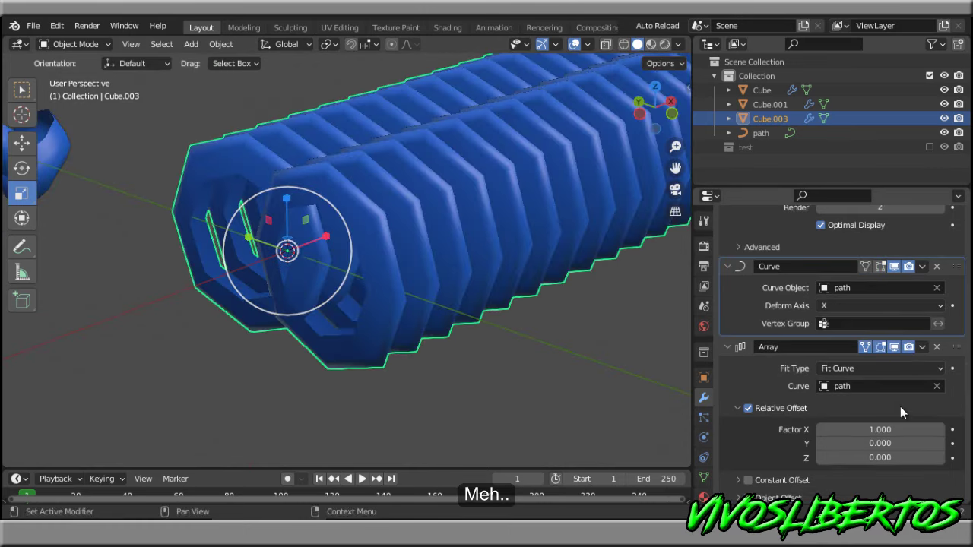
pyautogui.scroll(-1, 900, 406)
pyautogui.scroll(2, 921, 391)
pyautogui.hotkey('ctrl', 'z')
pyautogui.scroll(-3, 893, 414)
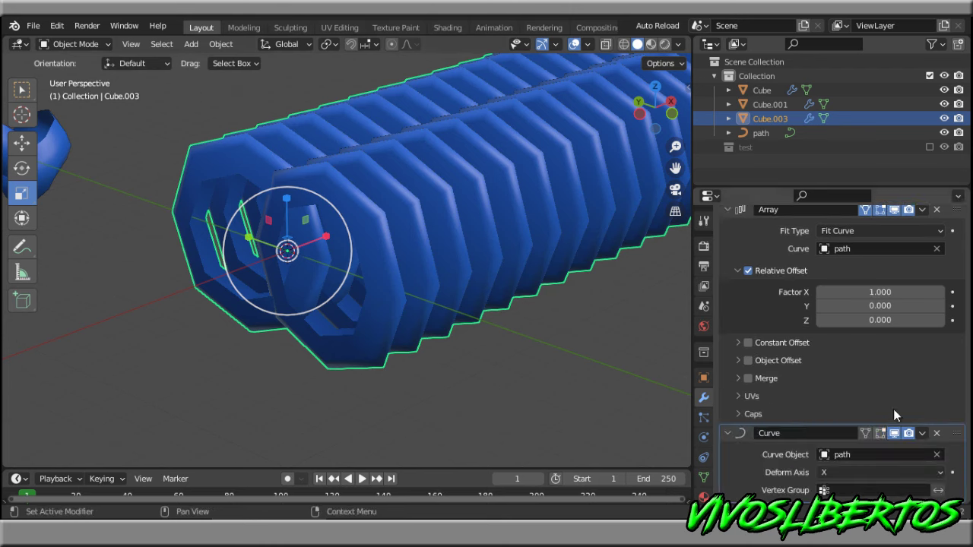
pyautogui.moveTo(544, 399); pyautogui.dragTo(337, 337, button='middle')
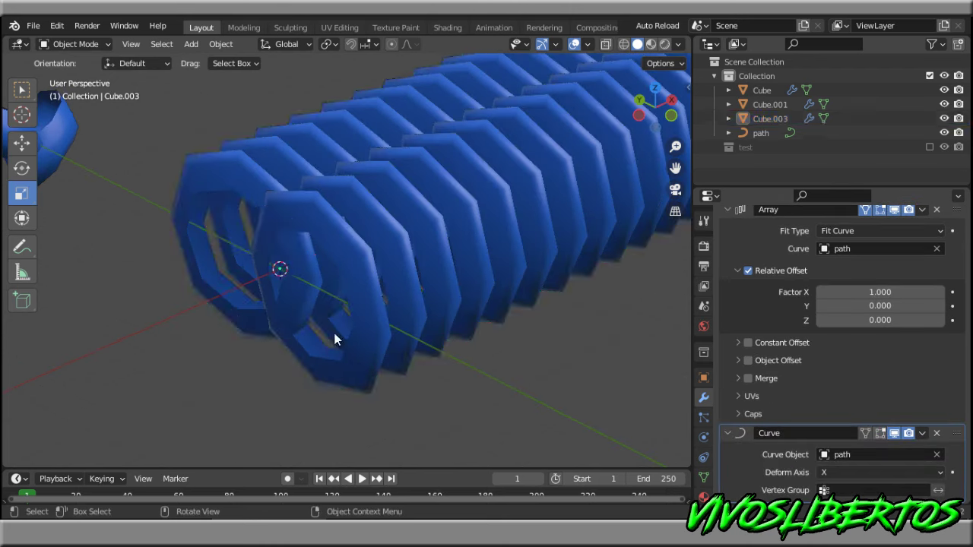
# Select all of the base piece's geometry and enable On Cage on the Curve modifier
pyautogui.press('Tab')
pyautogui.press('a')
pyautogui.click(880, 433)
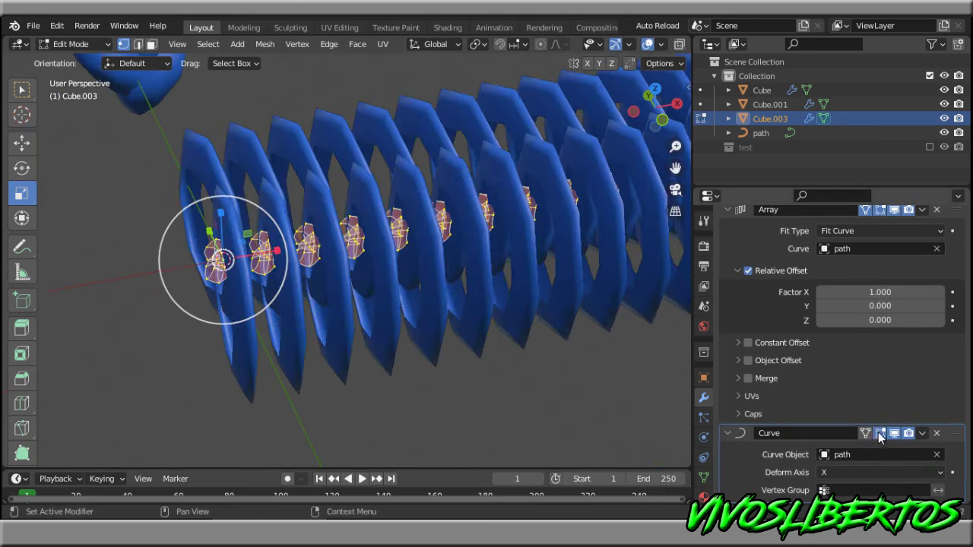
pyautogui.click(866, 438)
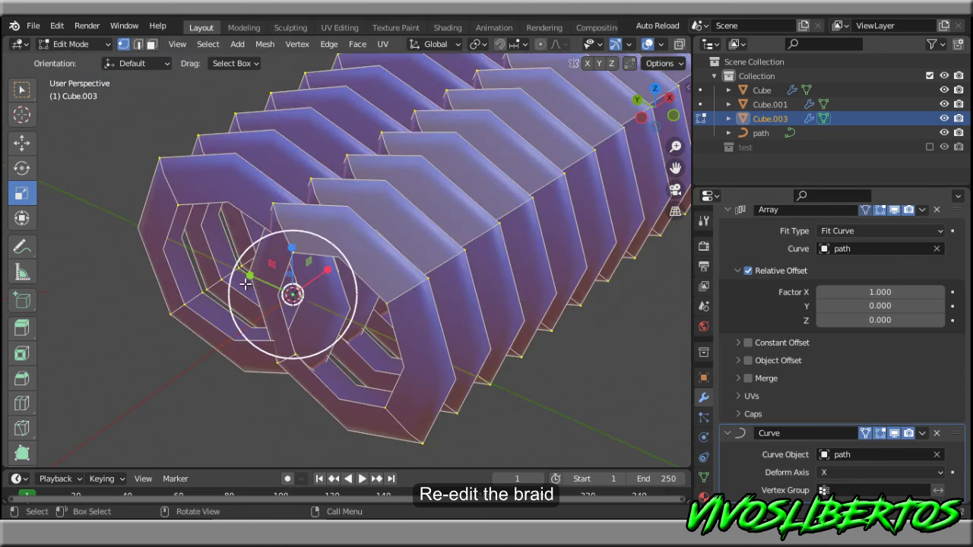
# Squash the base piece to 0.365 in Y and flatten it to 0.269 in Z
pyautogui.press('s')
pyautogui.press('y')
pyautogui.click(285, 251)
pyautogui.press('s')
pyautogui.press('z')
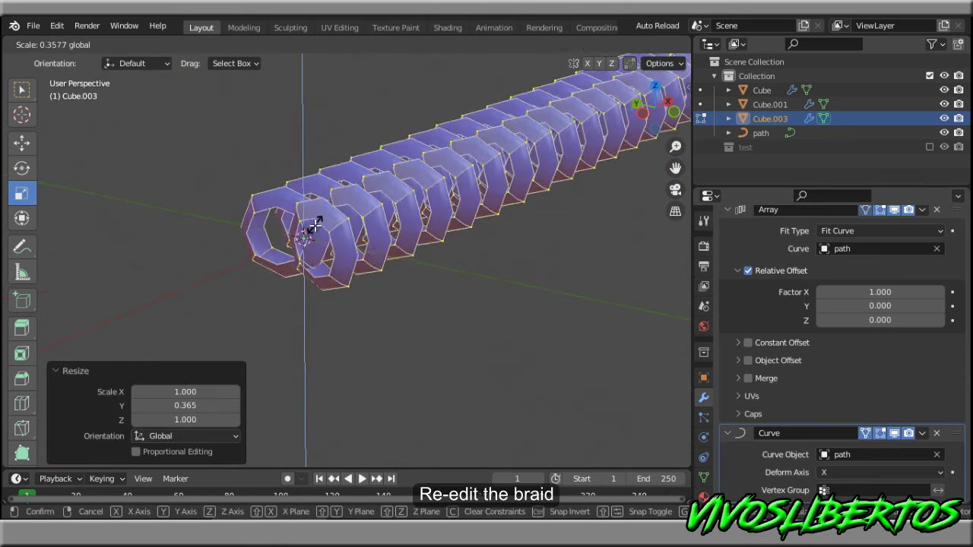
pyautogui.click(297, 242)
pyautogui.moveTo(297, 242)
pyautogui.mouseDown(button='middle')
pyautogui.moveTo(439, 358)
pyautogui.moveTo(202, 299)
pyautogui.mouseUp(button='middle')
pyautogui.scroll(3, 439, 357)
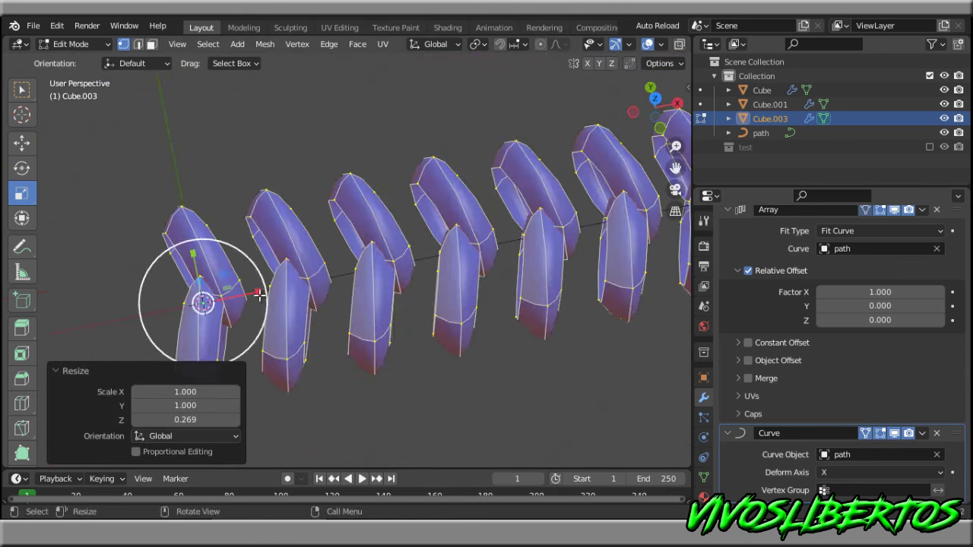
# Stretch the piece to 2.393 in X, then shrink it uniformly to 0.447
pyautogui.press('s')
pyautogui.press('x')
pyautogui.click(346, 284)
pyautogui.scroll(-3, 346, 284)
pyautogui.press('s')
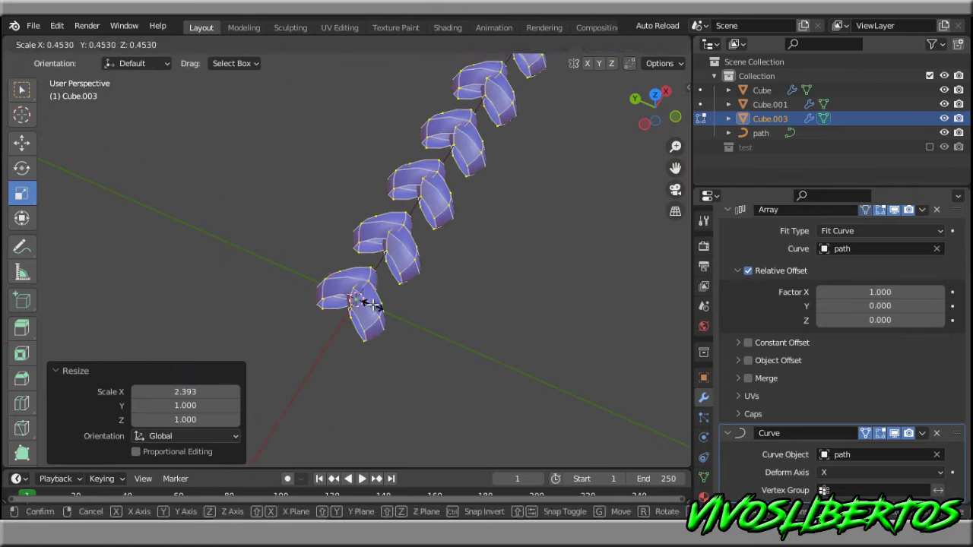
pyautogui.click(369, 304)
# Rescale the piece once more, return to Object Mode and save braid.blend
pyautogui.moveTo(483, 365)
pyautogui.mouseDown(button='middle')
pyautogui.moveTo(365, 352)
pyautogui.moveTo(463, 319)
pyautogui.mouseUp(button='middle')
pyautogui.scroll(3, 459, 321)
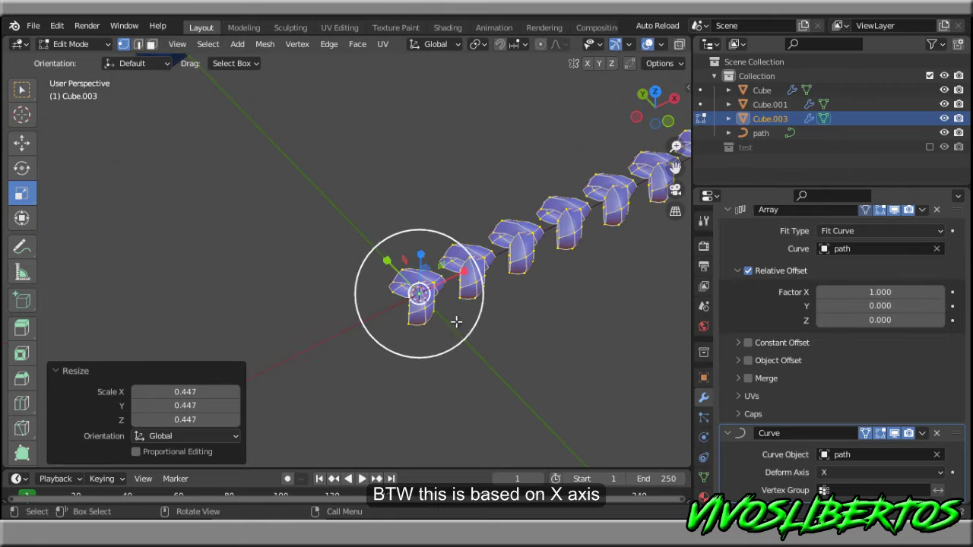
pyautogui.press('s')
pyautogui.click(571, 340)
pyautogui.press('Tab')
pyautogui.scroll(-3, 399, 341)
pyautogui.hotkey('ctrl', 's')
pyautogui.scroll(-2, 461, 301)
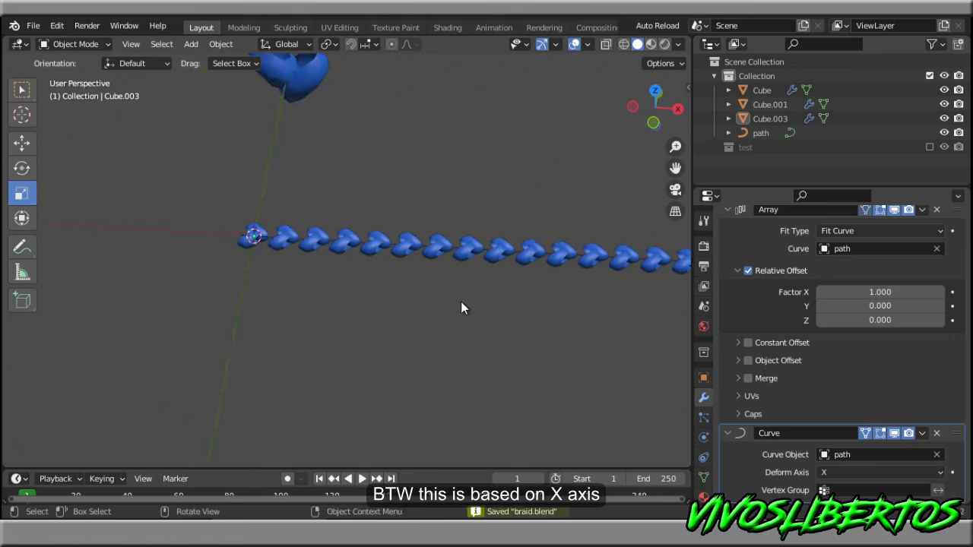
pyautogui.scroll(3, 493, 297)
# Tighten the Array's Relative Offset Factor X to 0.640 and save
pyautogui.moveTo(861, 304); pyautogui.dragTo(881, 291)
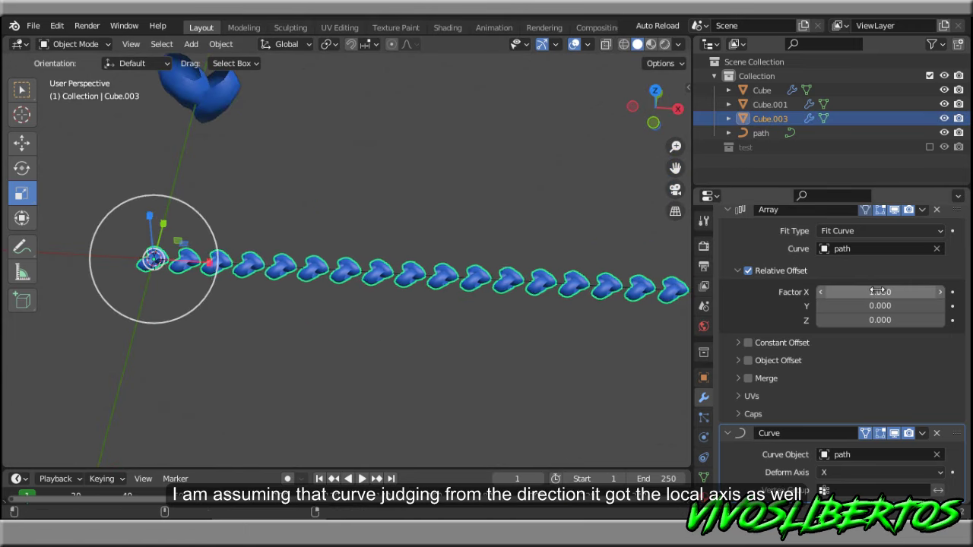
pyautogui.moveTo(880, 291); pyautogui.dragTo(862, 288)
pyautogui.scroll(-2, 523, 346)
pyautogui.click(523, 346)
pyautogui.moveTo(523, 346); pyautogui.dragTo(508, 395, button='middle')
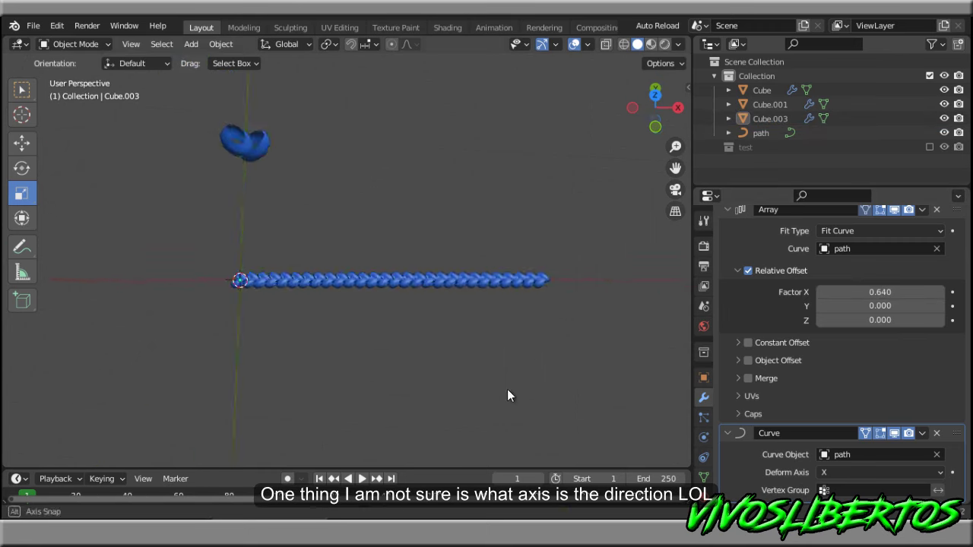
pyautogui.scroll(2, 508, 396)
pyautogui.scroll(2, 522, 339)
pyautogui.hotkey('ctrl', 's')
# Reselect the braid, tighten the offset further to 0.510, and save
pyautogui.click(396, 266)
pyautogui.scroll(3, 535, 365)
pyautogui.moveTo(869, 292)
pyautogui.mouseDown()
pyautogui.moveTo(844, 293)
pyautogui.moveTo(857, 298)
pyautogui.mouseUp()
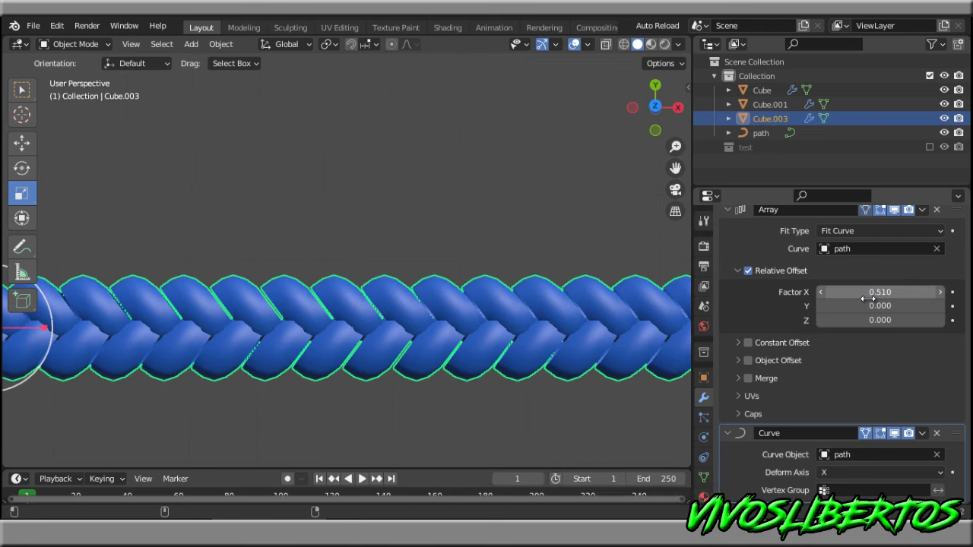
pyautogui.scroll(-3, 469, 275)
pyautogui.hotkey('ctrl', 's')
pyautogui.moveTo(470, 276)
pyautogui.mouseDown(button='middle')
pyautogui.moveTo(460, 200)
pyautogui.moveTo(446, 302)
pyautogui.moveTo(436, 280)
pyautogui.mouseUp(button='middle')
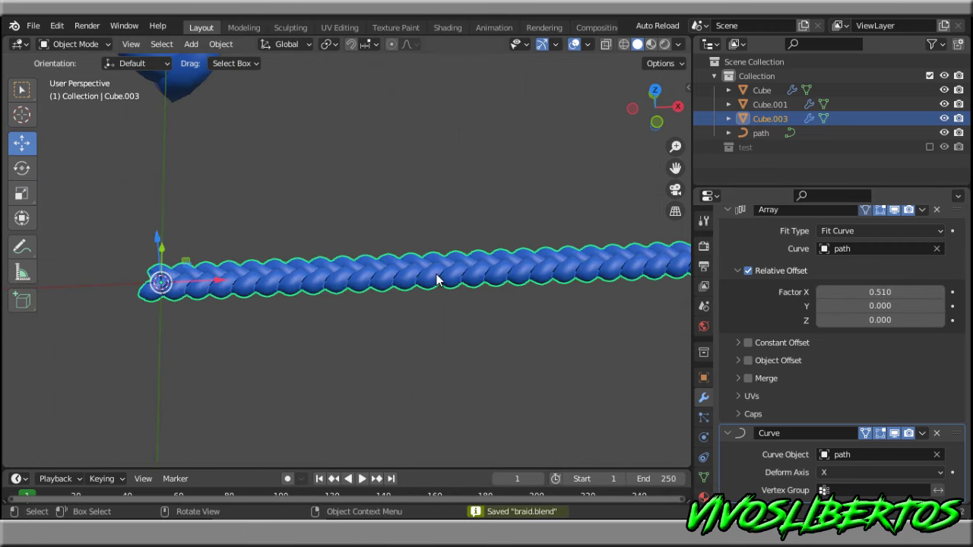
pyautogui.moveTo(157, 244); pyautogui.dragTo(176, 209)
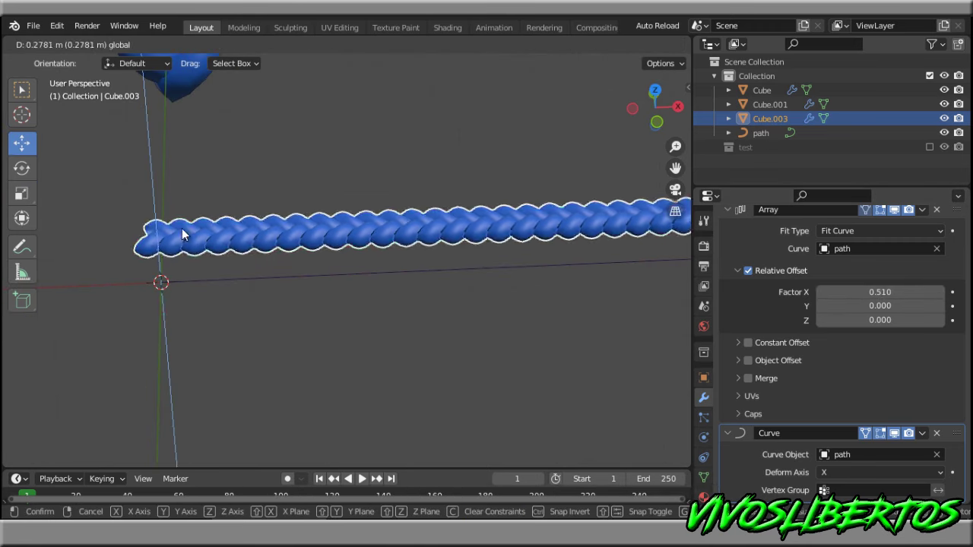
pyautogui.hotkey('ctrl', 'z')
pyautogui.hotkey('ctrl', 's')
pyautogui.click(339, 350)
pyautogui.moveTo(339, 350)
pyautogui.mouseDown(button='middle')
pyautogui.moveTo(402, 315)
pyautogui.moveTo(376, 302)
pyautogui.mouseUp(button='middle')
pyautogui.hotkey('shift', 'z')
pyautogui.click(341, 283)
pyautogui.press('g')
pyautogui.press('z')
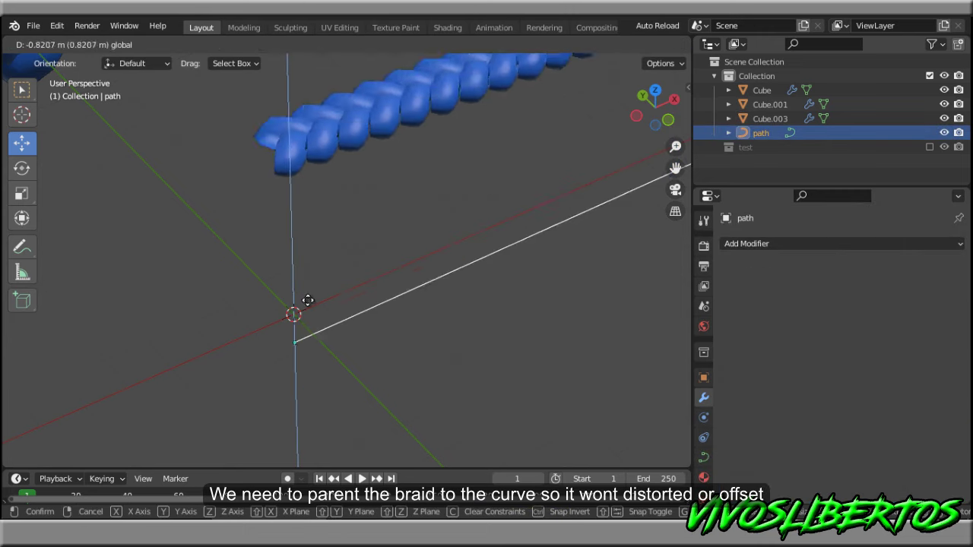
pyautogui.click(478, 314)
pyautogui.moveTo(478, 314); pyautogui.dragTo(410, 319, button='middle')
pyautogui.hotkey('shift', 'z')
pyautogui.hotkey('ctrl', 's')
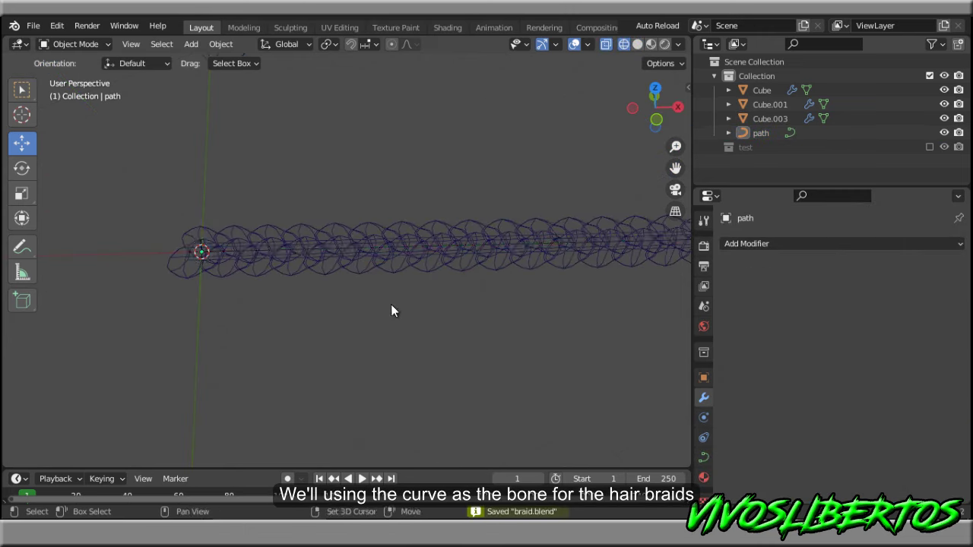
pyautogui.press('n')
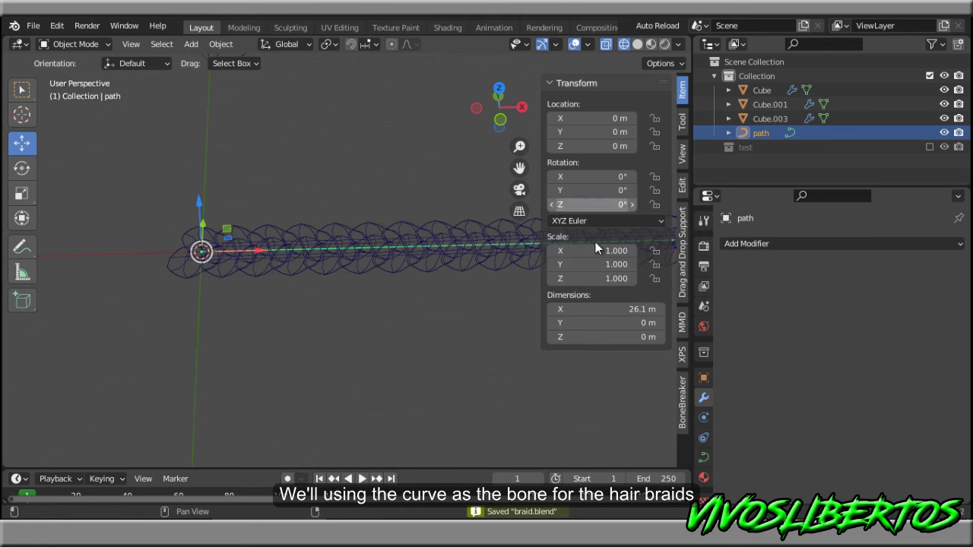
pyautogui.keyDown('shift'); pyautogui.moveTo(506, 299); pyautogui.dragTo(333, 336, button='middle'); pyautogui.keyUp('shift')
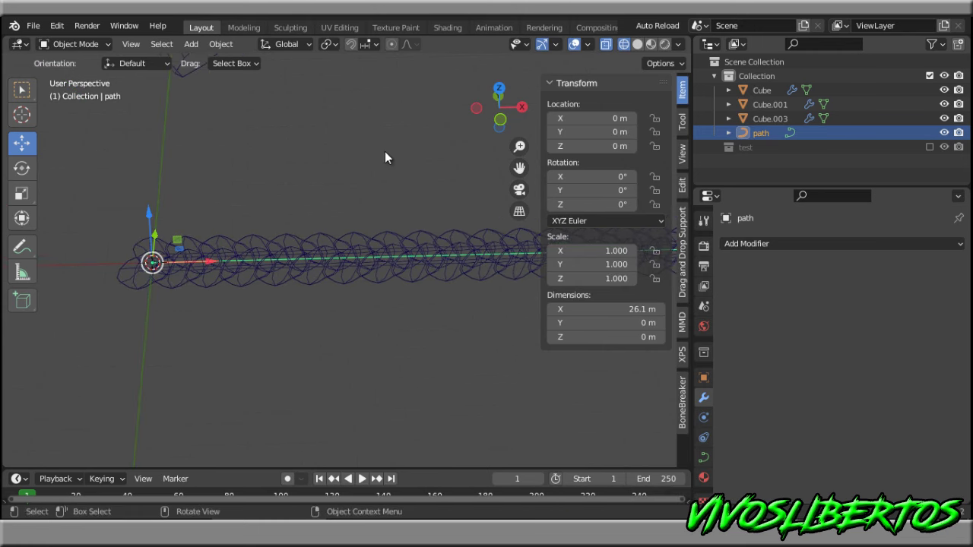
pyautogui.press('n')
pyautogui.click(222, 254)
pyautogui.click(674, 63)
pyautogui.press('g')
pyautogui.press('x')
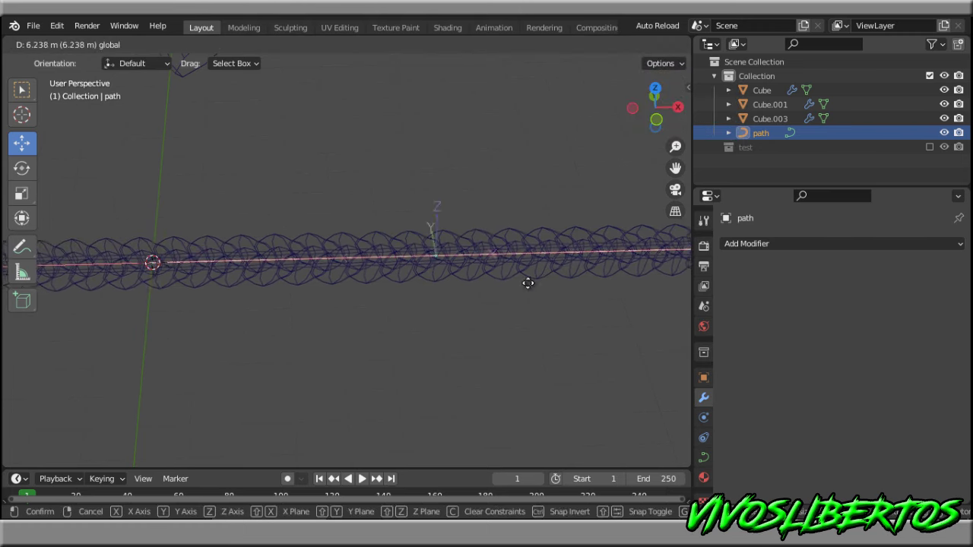
pyautogui.click(424, 300)
pyautogui.press('g')
pyautogui.hotkey('ctrl', 'z')
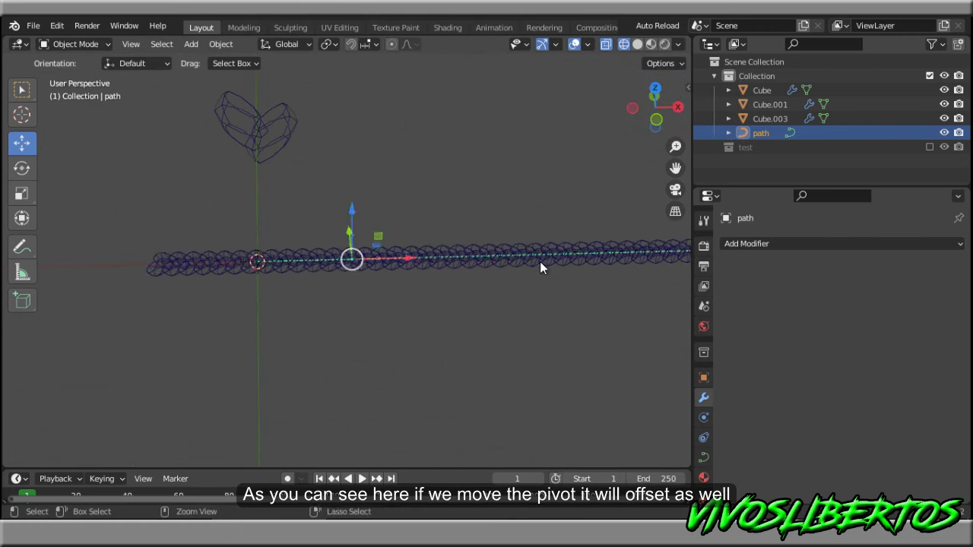
pyautogui.hotkey('ctrl', 's')
pyautogui.click(638, 43)
pyautogui.click(684, 66)
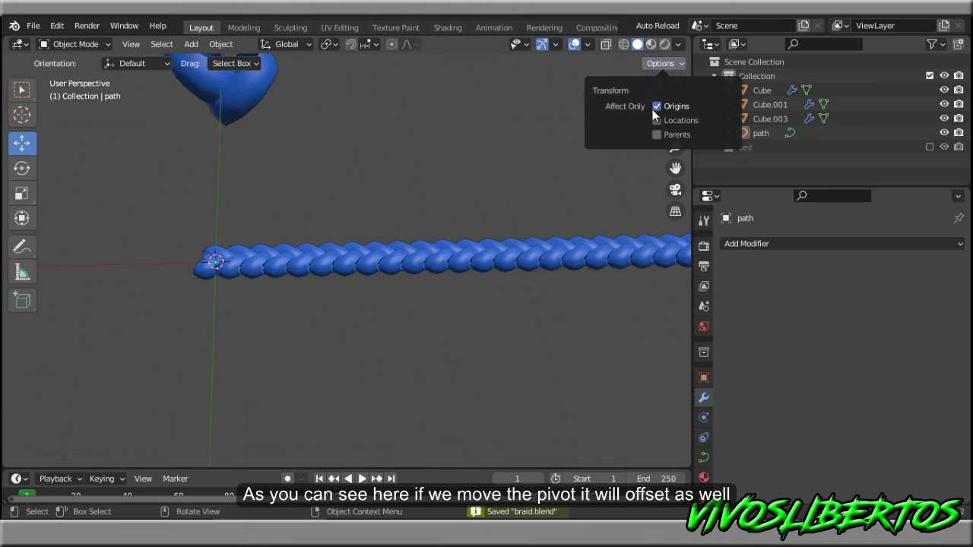
pyautogui.moveTo(439, 324)
pyautogui.mouseDown(button='middle')
pyautogui.moveTo(399, 321)
pyautogui.moveTo(333, 338)
pyautogui.mouseUp(button='middle')
# Parent Cube.003 to the path curve with Object (Keep Transform)
pyautogui.hotkey('shift', 'z')
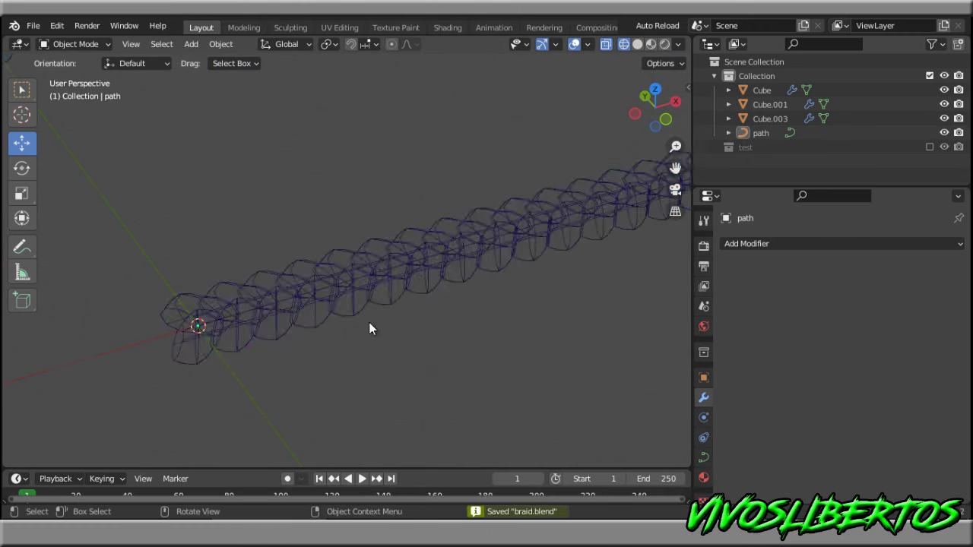
pyautogui.click(361, 293)
pyautogui.keyDown('shift'); pyautogui.click(370, 286); pyautogui.keyUp('shift')
pyautogui.hotkey('ctrl', 'p')
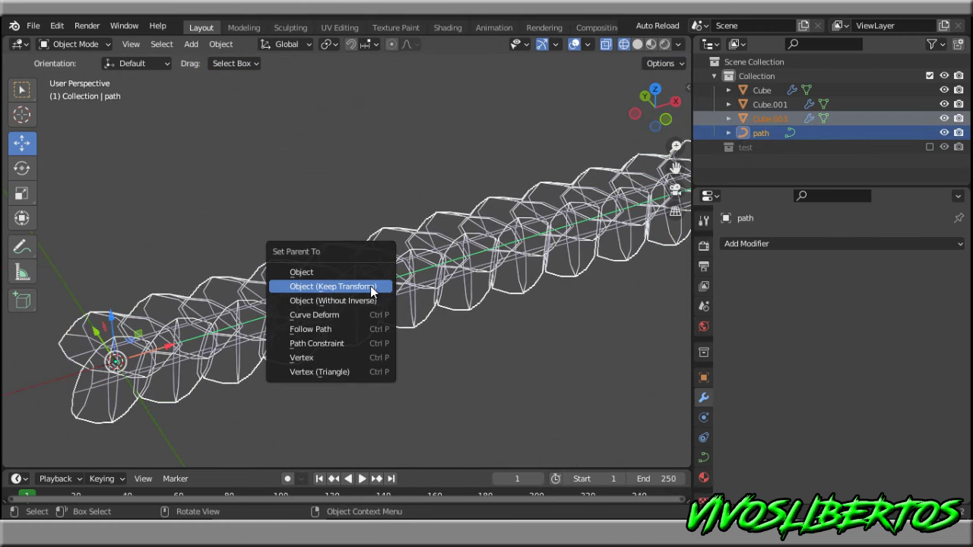
pyautogui.click(370, 287)
# Reposition the path curve, return to solid shading and clear the selection
pyautogui.click(394, 274)
pyautogui.click(186, 285)
pyautogui.press('g')
pyautogui.click(182, 284)
pyautogui.hotkey('shift', 'z')
pyautogui.click(458, 376)
pyautogui.scroll(-2, 459, 376)
pyautogui.hotkey('shift', 'a')
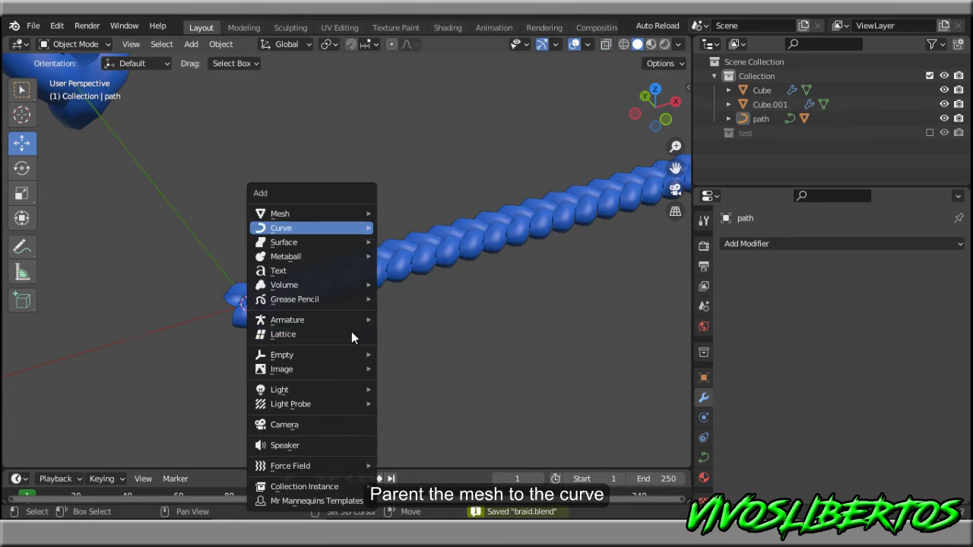
# Add a Bezier circle, turn it 90° to face the braid, and apply its rotation
pyautogui.moveTo(280, 229)
pyautogui.click(417, 243)
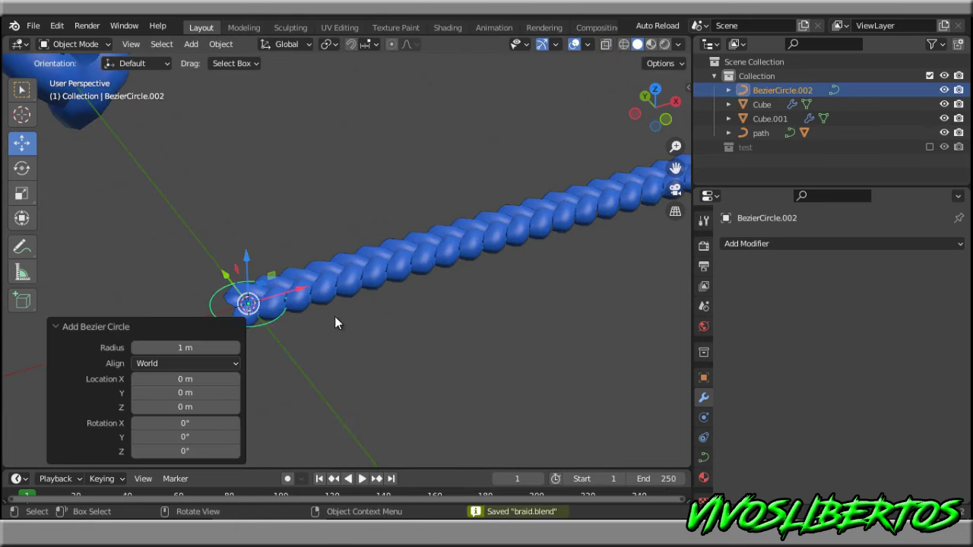
pyautogui.moveTo(395, 273); pyautogui.dragTo(409, 326, button='middle')
pyautogui.keyDown('shift'); pyautogui.moveTo(370, 302); pyautogui.dragTo(451, 290, button='middle'); pyautogui.keyUp('shift')
pyautogui.press('r')
pyautogui.moveTo(386, 264); pyautogui.dragTo(398, 292)
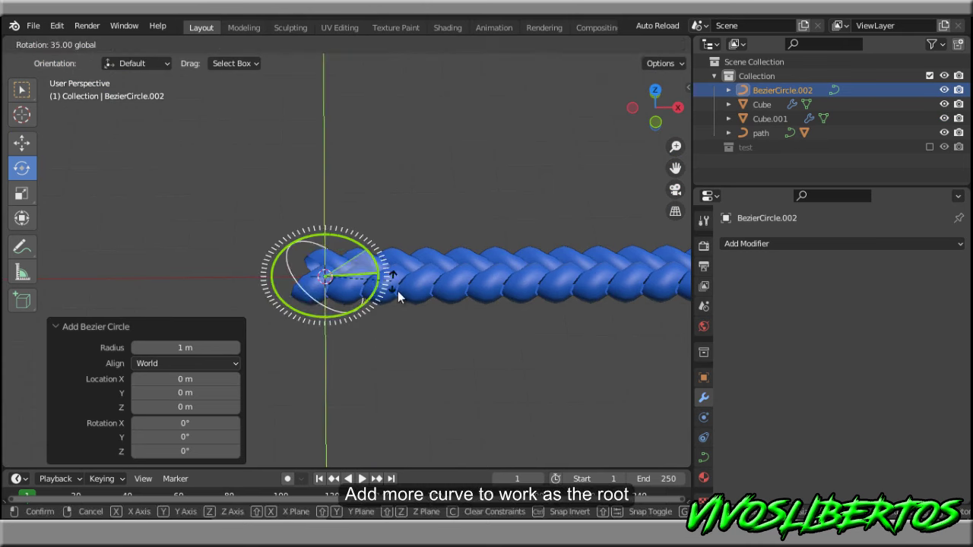
pyautogui.click(419, 417)
pyautogui.hotkey('ctrl', 'a')
pyautogui.click(372, 330)
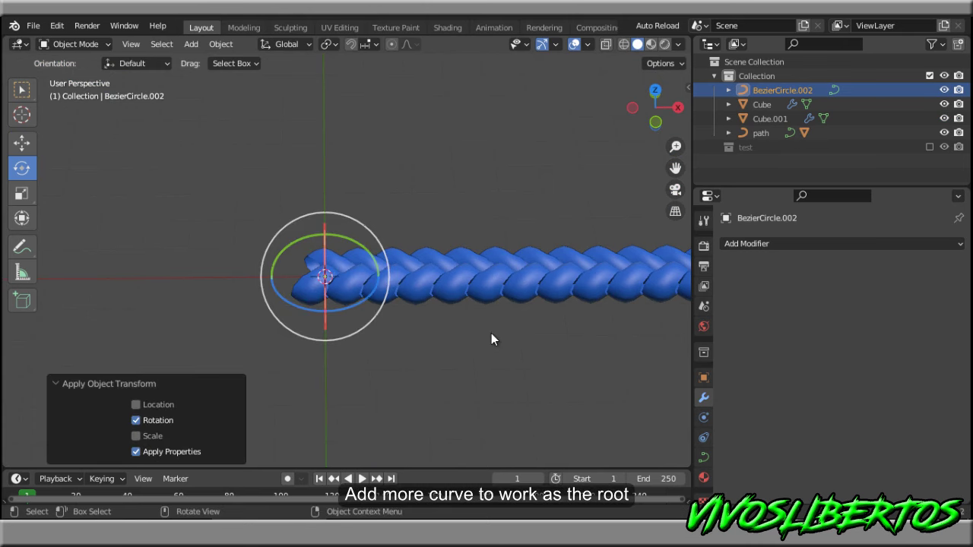
# Save the file and select the path curve together with the Bezier circle
pyautogui.press('n')
pyautogui.click(415, 386)
pyautogui.hotkey('ctrl', 's')
pyautogui.moveTo(438, 374)
pyautogui.mouseDown(button='middle')
pyautogui.moveTo(402, 355)
pyautogui.moveTo(419, 292)
pyautogui.mouseUp(button='middle')
pyautogui.hotkey('shift', 'z')
pyautogui.click(403, 280)
pyautogui.keyDown('shift'); pyautogui.click(324, 223); pyautogui.keyUp('shift')
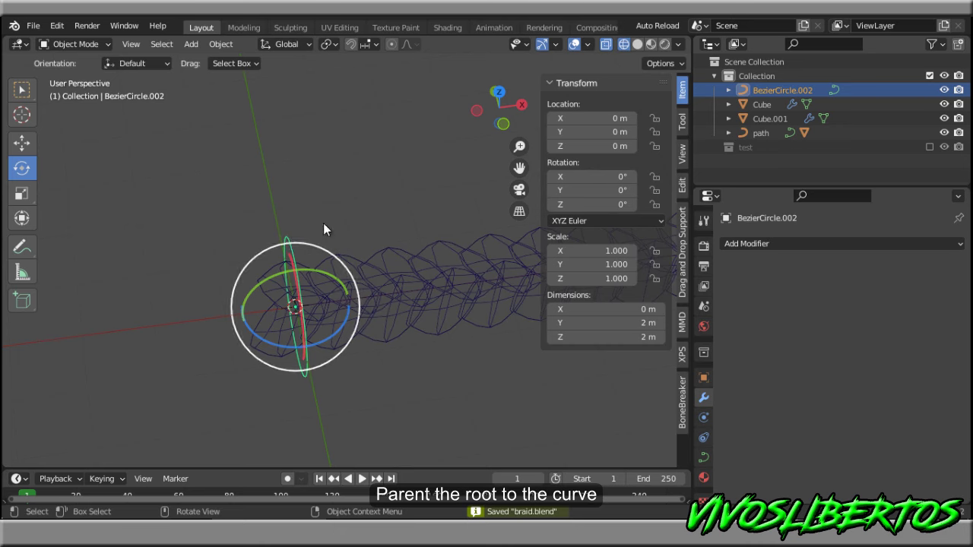
pyautogui.hotkey('shift', 'z')
# Rename the circle to root_hair and parent the path to it with Keep Transform
pyautogui.press('F2')
pyautogui.write('root_hair')
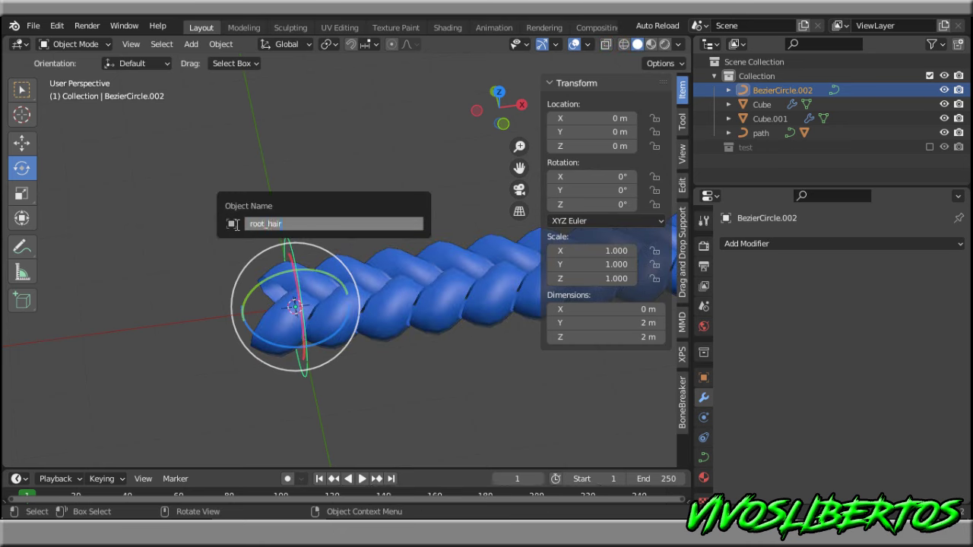
pyautogui.press('Return')
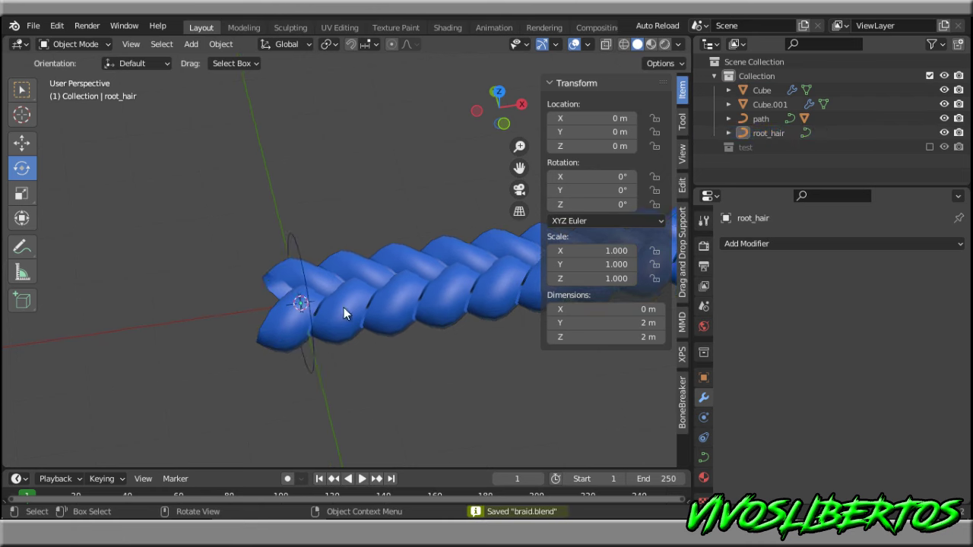
pyautogui.hotkey('shift', 'z')
pyautogui.click(358, 296)
pyautogui.keyDown('shift'); pyautogui.click(295, 236); pyautogui.keyUp('shift')
pyautogui.hotkey('ctrl', 'p')
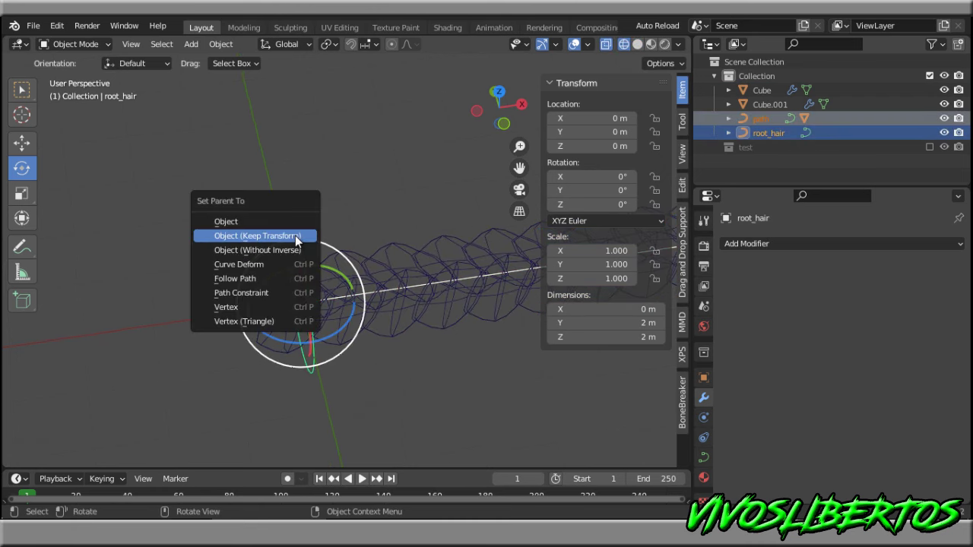
pyautogui.click(295, 235)
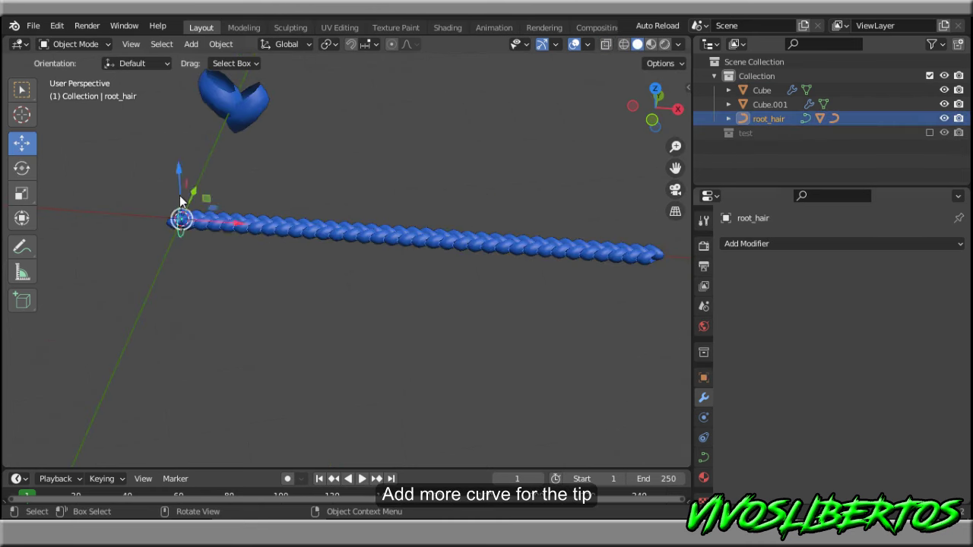
pyautogui.press('KP_Decimal')
# Add a Bezier circle and move it along X toward the braid's end
pyautogui.scroll(-5, 453, 364)
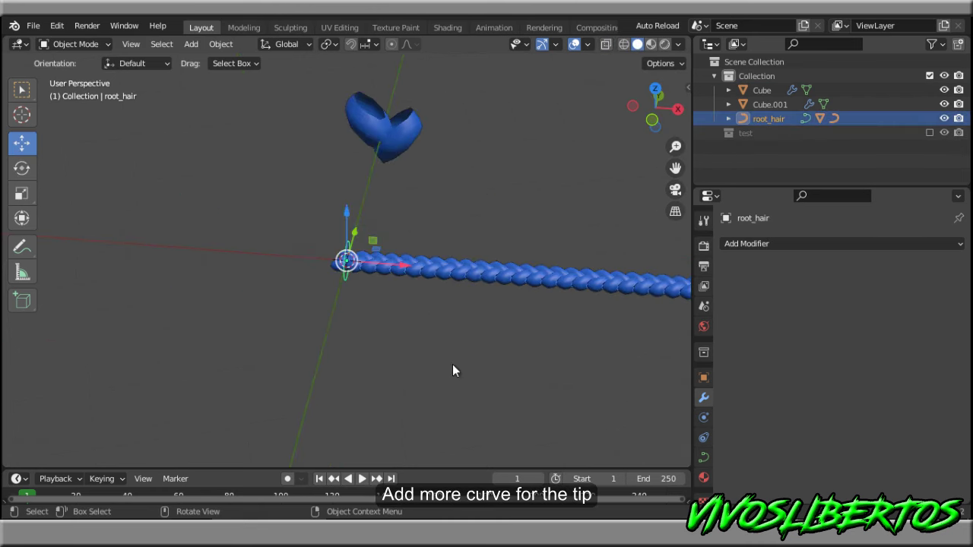
pyautogui.hotkey('shift', 'a')
pyautogui.click(379, 241)
pyautogui.press('g')
pyautogui.press('x')
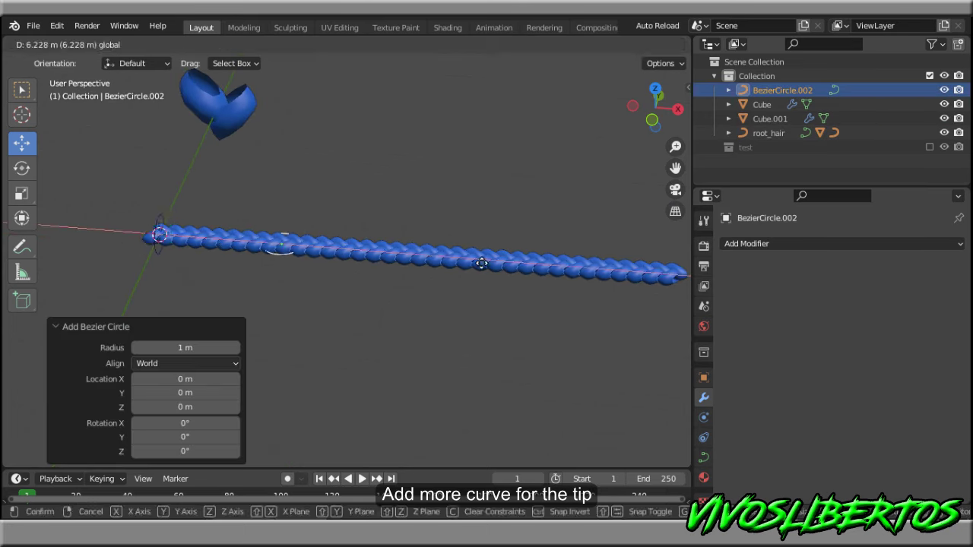
pyautogui.click(352, 285)
# Fine-tune the new circle's position so it sits at the braid tip
pyautogui.hotkey('shift', 'z')
pyautogui.press('g')
pyautogui.press('x')
pyautogui.click(484, 318)
pyautogui.press('KP_7')
pyautogui.scroll(6, 448, 252)
pyautogui.press('g')
pyautogui.click(638, 253)
pyautogui.hotkey('shift', 'z')
pyautogui.moveTo(561, 273)
pyautogui.mouseDown(button='middle')
pyautogui.moveTo(450, 277)
pyautogui.moveTo(500, 231)
pyautogui.mouseUp(button='middle')
# Rotate the circle to face along the braid, apply its rotation, and name it tip_hair
pyautogui.hotkey('shift', 'space')
pyautogui.press('r')
pyautogui.moveTo(500, 231)
pyautogui.mouseDown()
pyautogui.moveTo(530, 280)
pyautogui.moveTo(531, 307)
pyautogui.mouseUp()
pyautogui.hotkey('ctrl', 'a')
pyautogui.click(584, 293)
pyautogui.hotkey('ctrl', 's')
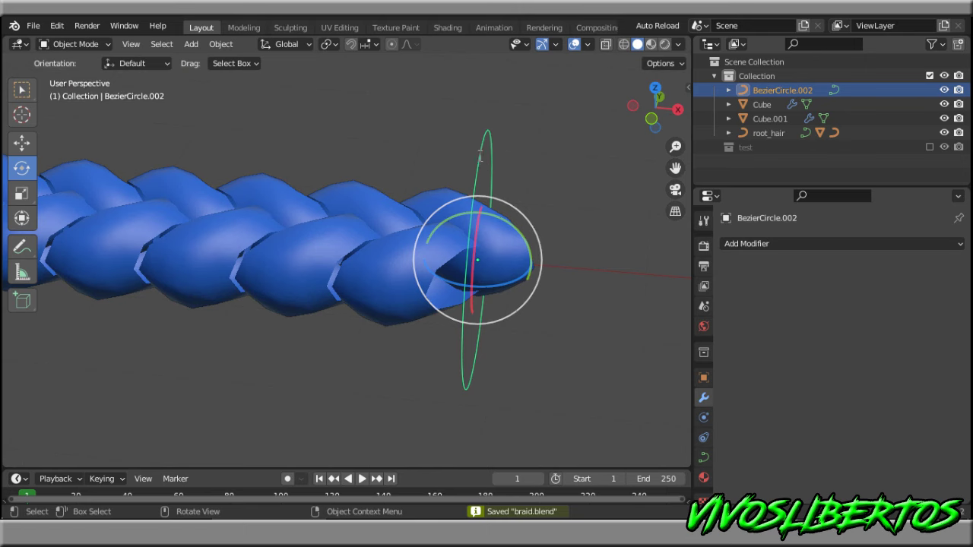
pyautogui.press('F2')
pyautogui.write('tip_hair')
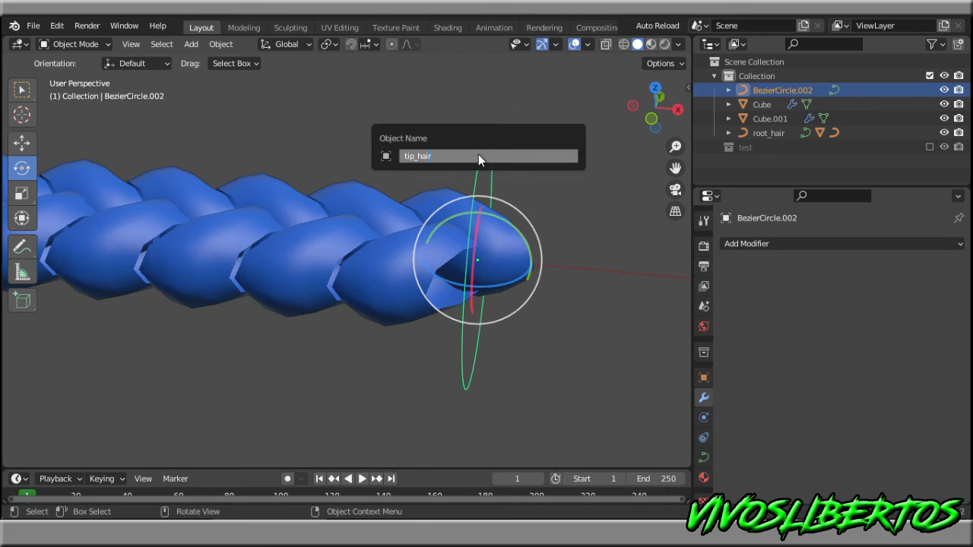
pyautogui.press('Return')
# Slide tip_hair further along the braid's end and save the file
pyautogui.hotkey('shift', 'z')
pyautogui.scroll(2, 532, 189)
pyautogui.click(389, 184)
pyautogui.click(454, 333)
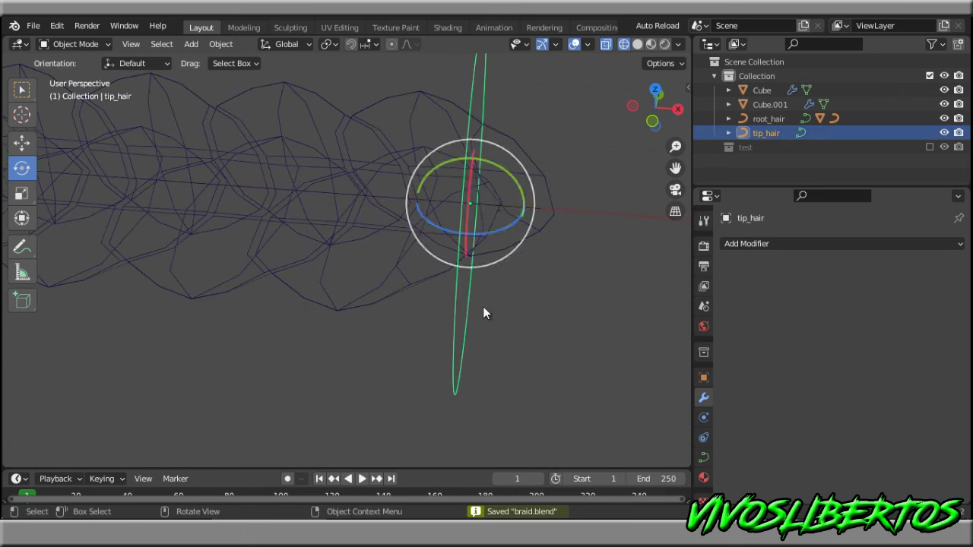
pyautogui.hotkey('shift', 'space')
pyautogui.press('g')
pyautogui.moveTo(524, 209); pyautogui.dragTo(576, 211)
pyautogui.click(448, 224)
pyautogui.click(535, 230)
pyautogui.moveTo(582, 243); pyautogui.dragTo(590, 260, button='middle')
pyautogui.hotkey('ctrl', 's')
pyautogui.moveTo(513, 222); pyautogui.dragTo(526, 262, button='middle')
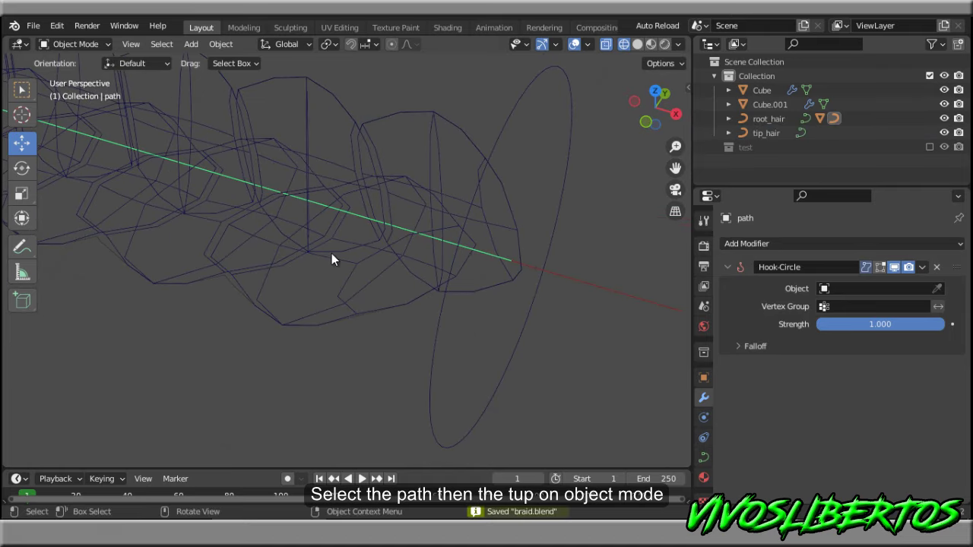
# Hook the path's end point to the tip_hair circle with Hook to Selected Object
pyautogui.press('F2')
pyautogui.keyDown('shift'); pyautogui.click(566, 172); pyautogui.keyUp('shift')
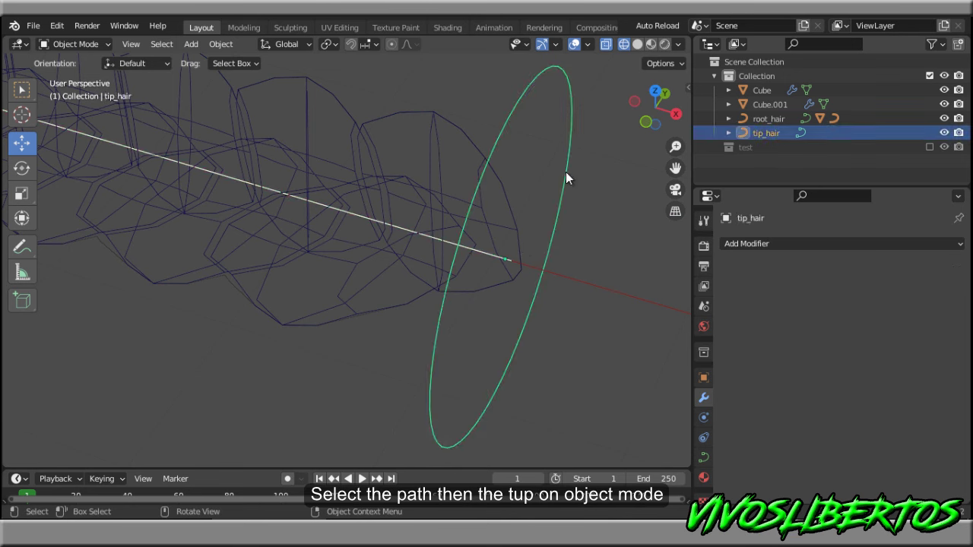
pyautogui.press('Tab')
pyautogui.click(511, 260)
pyautogui.moveTo(515, 261)
pyautogui.mouseDown(button='middle')
pyautogui.moveTo(550, 245)
pyautogui.moveTo(479, 257)
pyautogui.mouseUp(button='middle')
pyautogui.hotkey('ctrl', 'h')
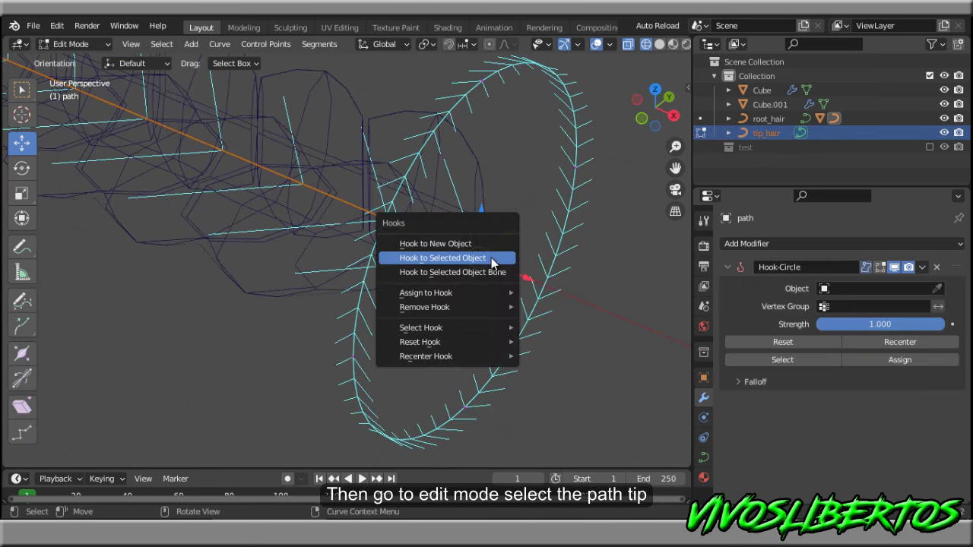
pyautogui.click(490, 258)
pyautogui.press('Tab')
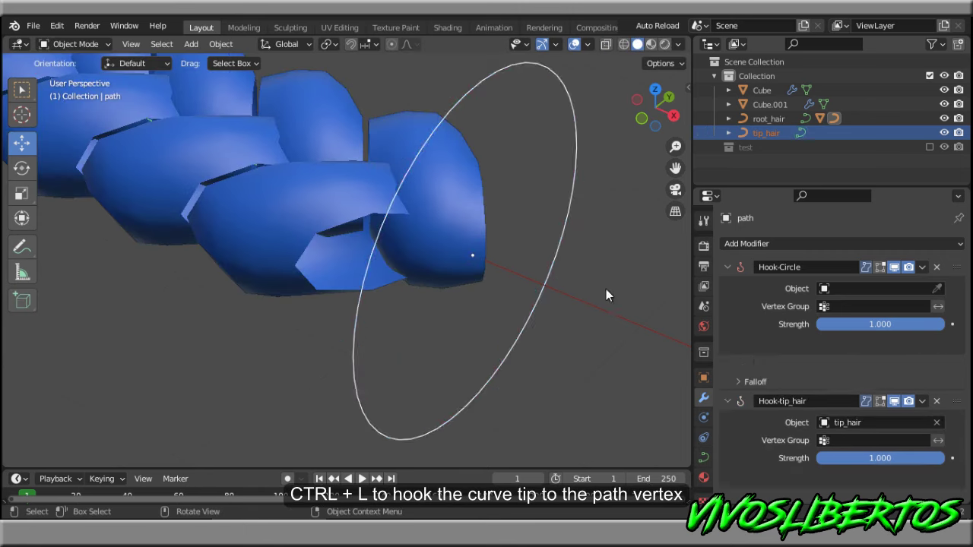
# Test the hook by moving tip_hair along Z and then Y
pyautogui.click(606, 289)
pyautogui.press('g')
pyautogui.press('z')
pyautogui.click(380, 249)
pyautogui.moveTo(389, 253); pyautogui.dragTo(396, 278, button='middle')
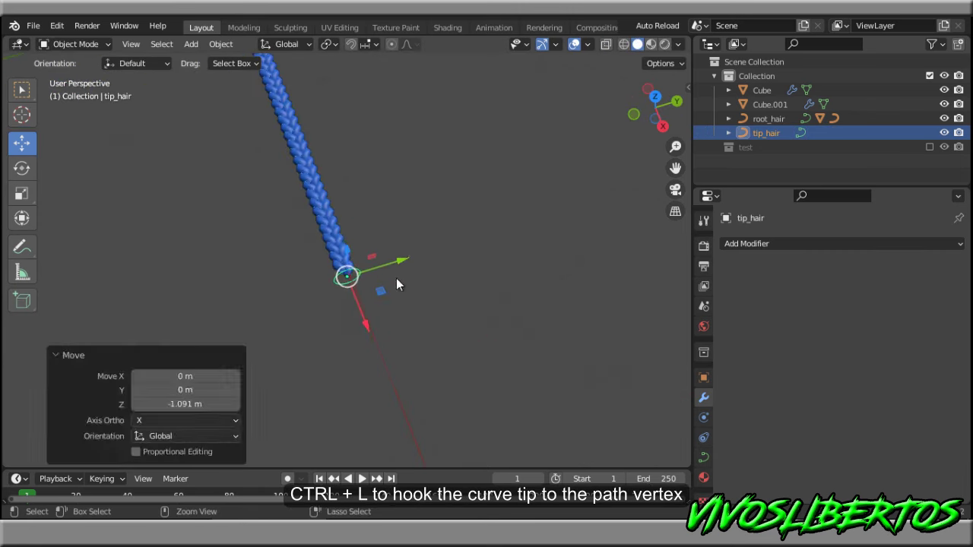
pyautogui.press('g')
pyautogui.press('y')
pyautogui.click(486, 232)
pyautogui.moveTo(486, 232)
pyautogui.mouseDown(button='middle')
pyautogui.moveTo(400, 179)
pyautogui.moveTo(479, 183)
pyautogui.mouseUp(button='middle')
# Test-rotate the braid, undo the rotation, and save the file
pyautogui.hotkey('shift', 'space')
pyautogui.press('r')
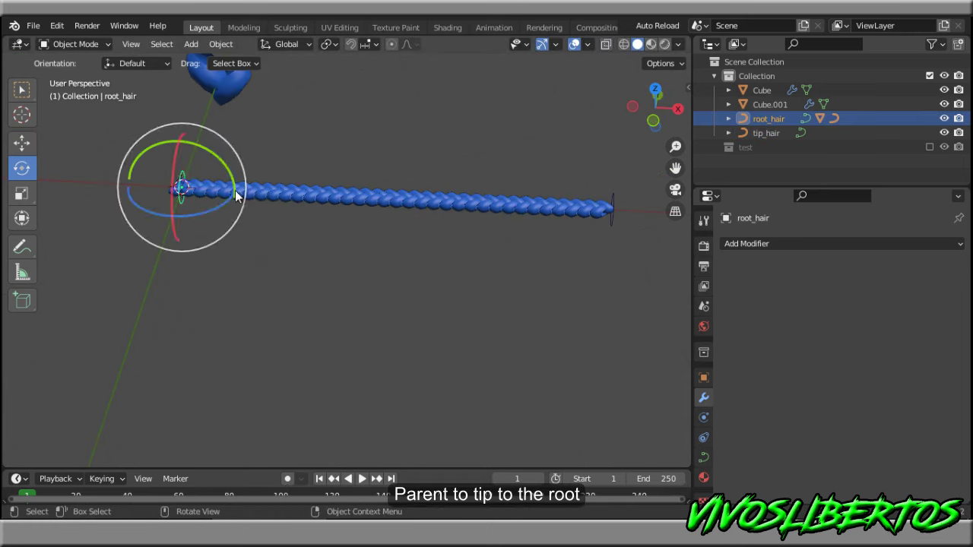
pyautogui.moveTo(244, 188); pyautogui.dragTo(299, 234)
pyautogui.hotkey('ctrl', 'z')
pyautogui.click(434, 134)
pyautogui.hotkey('ctrl', 's')
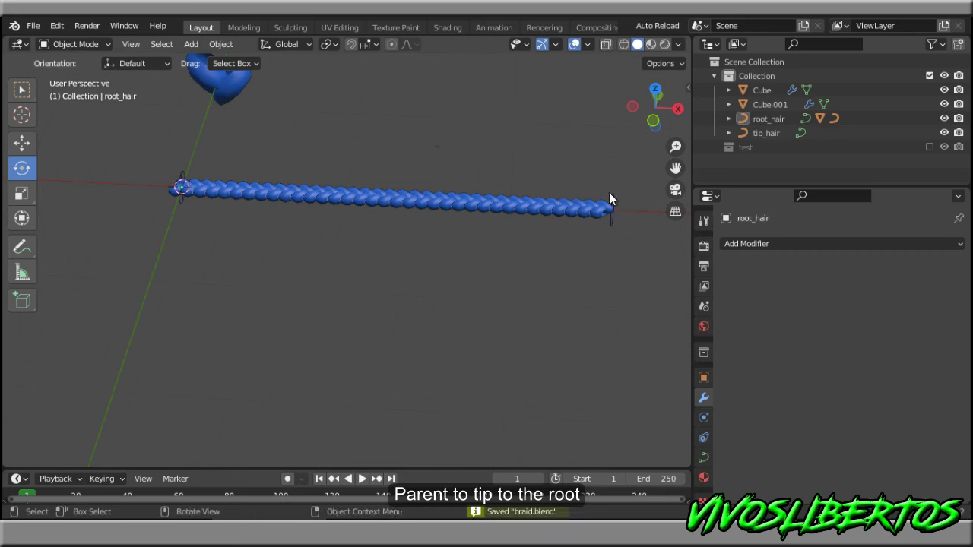
# Parent tip_hair to root_hair, keeping its transform
pyautogui.click(609, 196)
pyautogui.scroll(3, 184, 155)
pyautogui.keyDown('shift'); pyautogui.click(149, 201); pyautogui.keyUp('shift')
pyautogui.hotkey('ctrl', 'p')
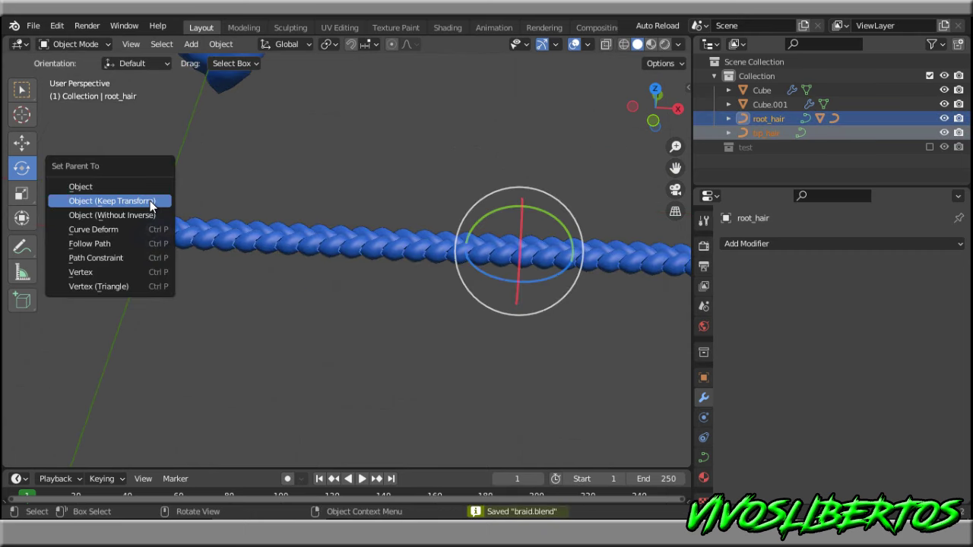
pyautogui.click(150, 204)
pyautogui.scroll(-3, 285, 162)
# Rotate root_hair and move the braid tip to confirm the controls follow, then save
pyautogui.click(284, 162)
pyautogui.moveTo(285, 162); pyautogui.dragTo(267, 231, button='middle')
pyautogui.click(267, 231)
pyautogui.moveTo(267, 231)
pyautogui.mouseDown()
pyautogui.moveTo(327, 251)
pyautogui.moveTo(566, 208)
pyautogui.mouseUp()
pyautogui.scroll(-1, 567, 207)
pyautogui.click(582, 258)
pyautogui.moveTo(581, 258); pyautogui.dragTo(566, 291, button='middle')
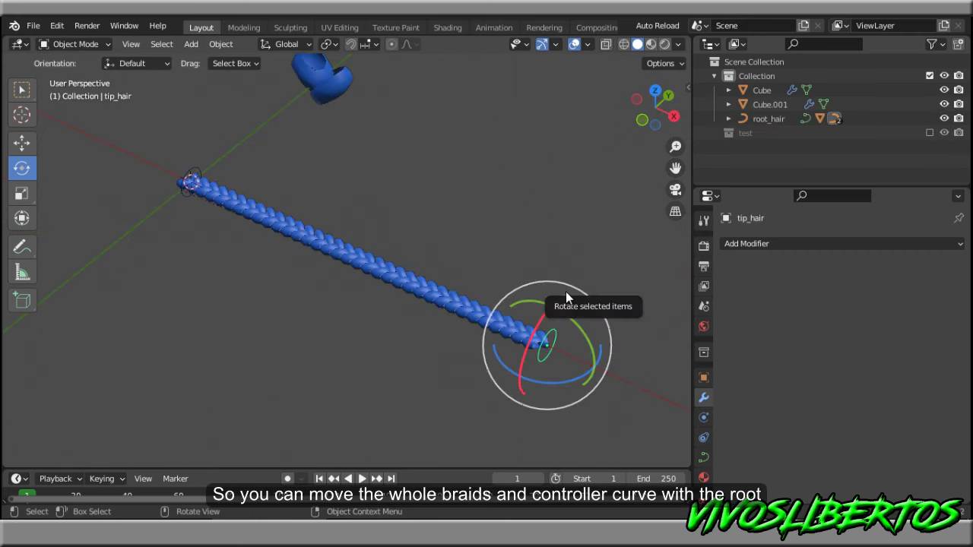
pyautogui.moveTo(562, 344)
pyautogui.mouseDown()
pyautogui.moveTo(613, 287)
pyautogui.moveTo(509, 149)
pyautogui.mouseUp()
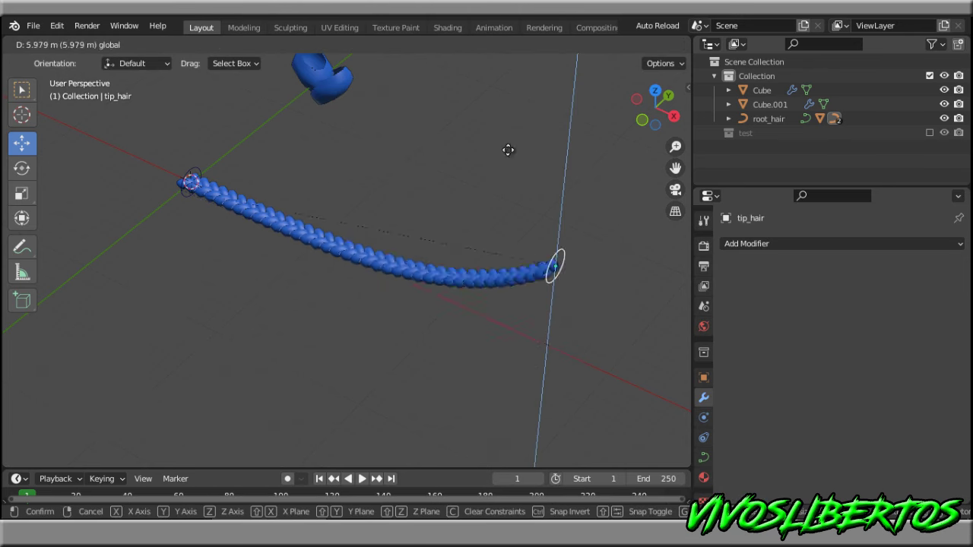
pyautogui.click(530, 362)
pyautogui.hotkey('ctrl', 's')
# Orbit so the braid lies horizontal and select its path in wireframe
pyautogui.moveTo(520, 342)
pyautogui.mouseDown(button='middle')
pyautogui.moveTo(481, 338)
pyautogui.moveTo(397, 358)
pyautogui.mouseUp(button='middle')
pyautogui.scroll(2, 397, 358)
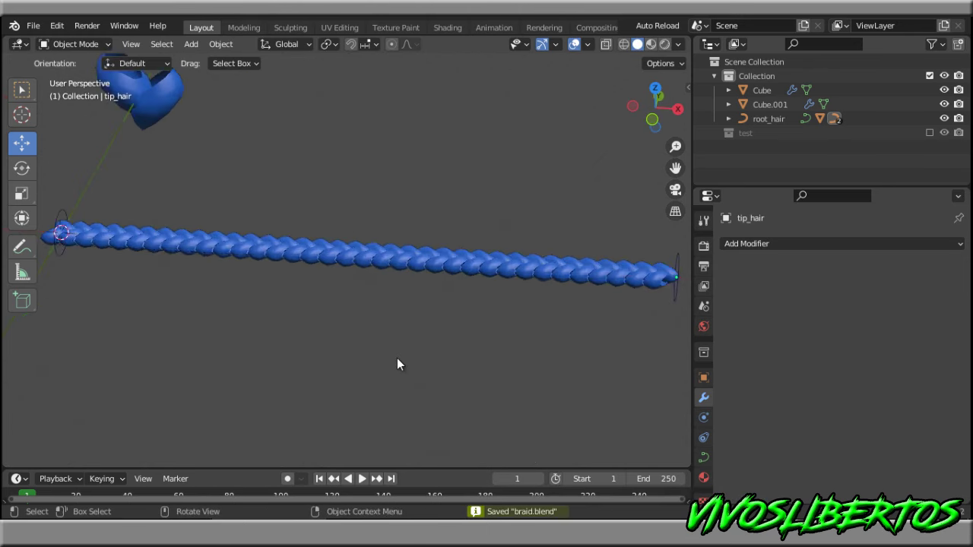
pyautogui.scroll(-2, 496, 380)
pyautogui.scroll(6, 500, 246)
pyautogui.click(500, 246)
pyautogui.hotkey('shift', 'z')
# Subdivide the middle segments of the braid's path in Edit Mode
pyautogui.click(448, 243)
pyautogui.press('Tab')
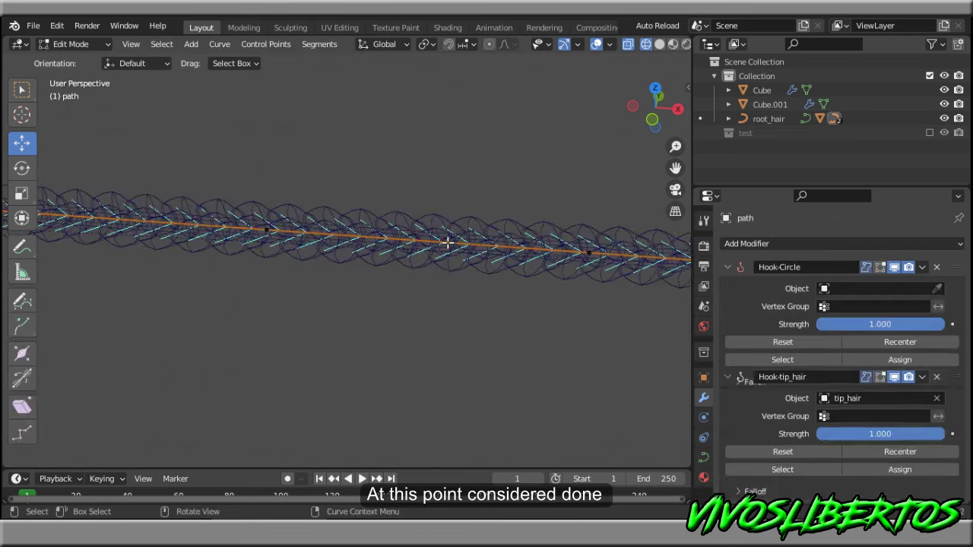
pyautogui.scroll(-2, 448, 244)
pyautogui.scroll(2, 473, 241)
pyautogui.moveTo(498, 206); pyautogui.dragTo(219, 314)
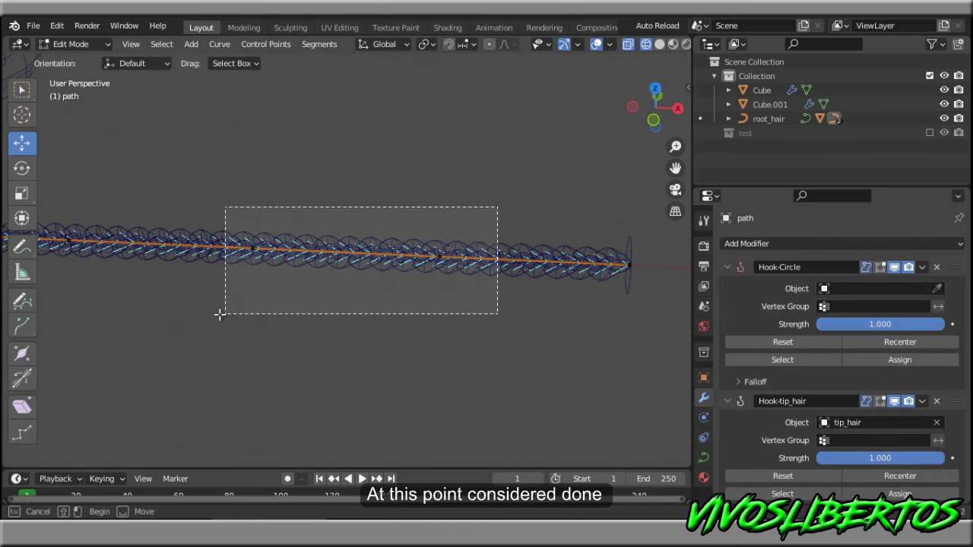
pyautogui.rightClick(334, 152)
pyautogui.click(364, 127)
# Test-bend the path, undo the bend and subdivision, then lower tip_hair 10.017 m
pyautogui.hotkey('shift', 'z')
pyautogui.scroll(-3, 338, 216)
pyautogui.moveTo(349, 199); pyautogui.dragTo(430, 368)
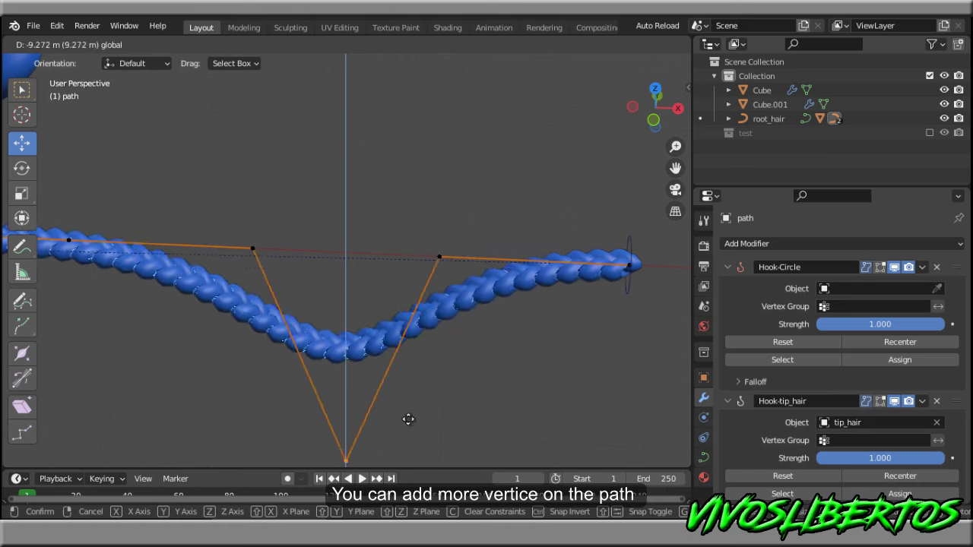
pyautogui.hotkey('ctrl', 'z')
pyautogui.hotkey('ctrl', 'z')
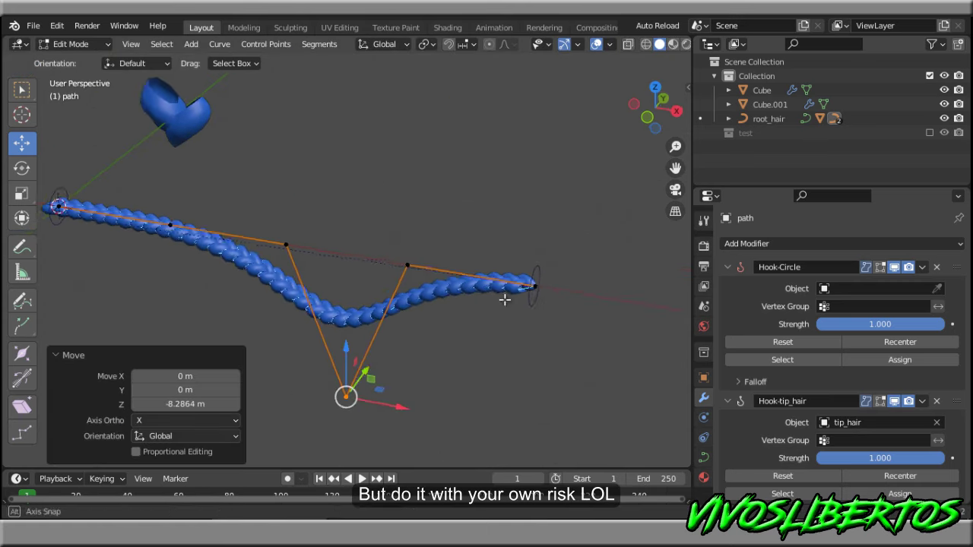
pyautogui.hotkey('ctrl', 'z')
pyautogui.hotkey('ctrl', 'z')
pyautogui.moveTo(546, 266); pyautogui.dragTo(540, 440)
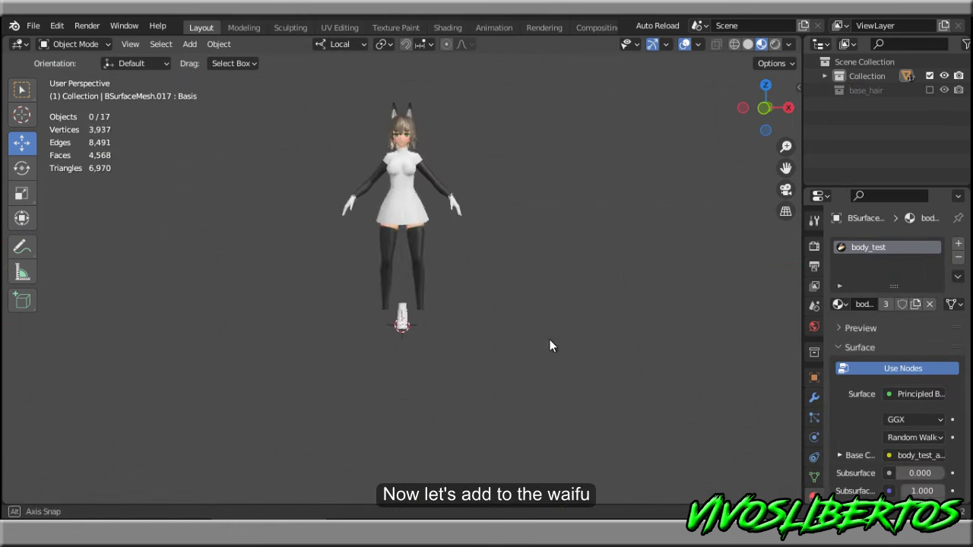
# Paste the four braid objects into the character scene and shrink them from root_hair
pyautogui.hotkey('ctrl', 'v')
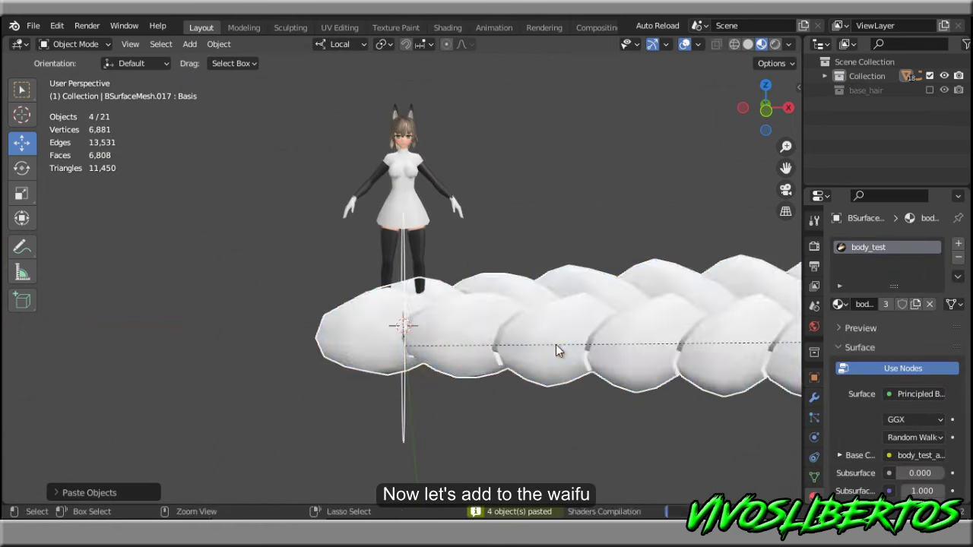
pyautogui.scroll(-3, 556, 344)
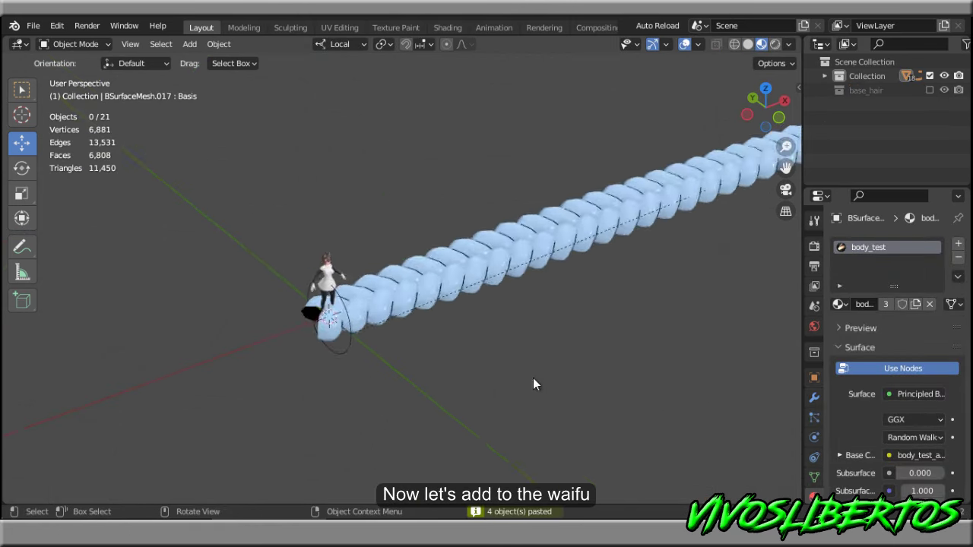
pyautogui.click(372, 320)
pyautogui.moveTo(373, 321)
pyautogui.mouseDown(button='middle')
pyautogui.moveTo(498, 358)
pyautogui.moveTo(424, 385)
pyautogui.mouseUp(button='middle')
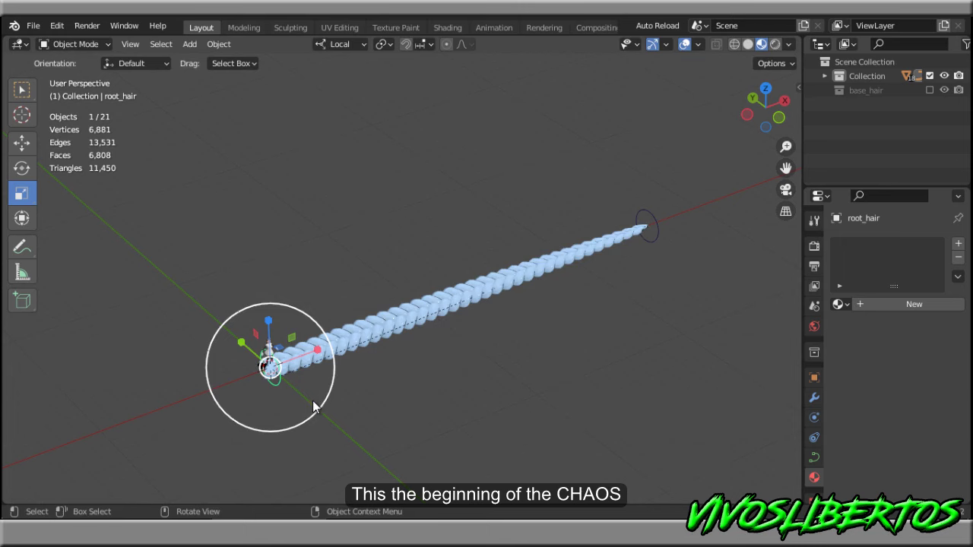
pyautogui.moveTo(314, 407); pyautogui.dragTo(294, 385)
pyautogui.scroll(5, 441, 320)
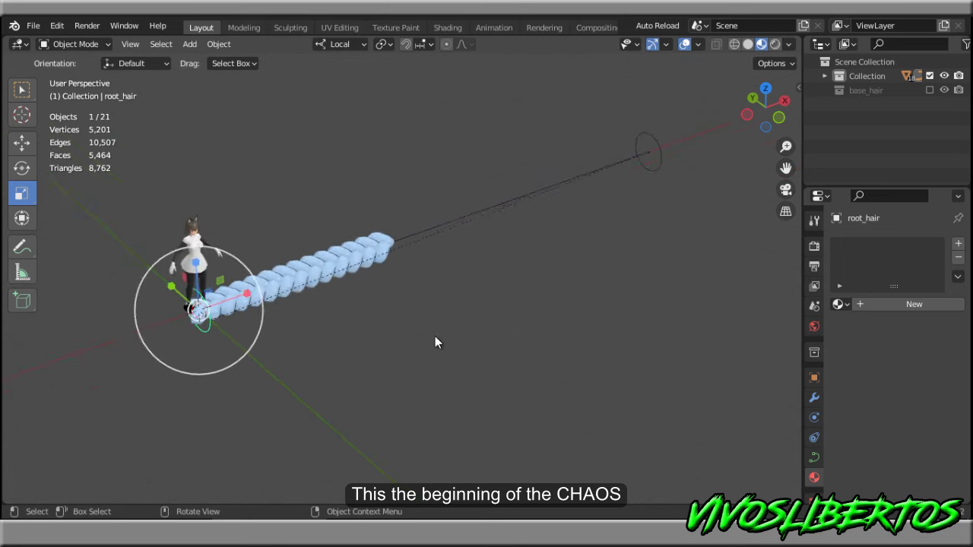
pyautogui.scroll(3, 504, 349)
pyautogui.scroll(-5, 504, 348)
pyautogui.scroll(3, 504, 348)
pyautogui.scroll(2, 462, 335)
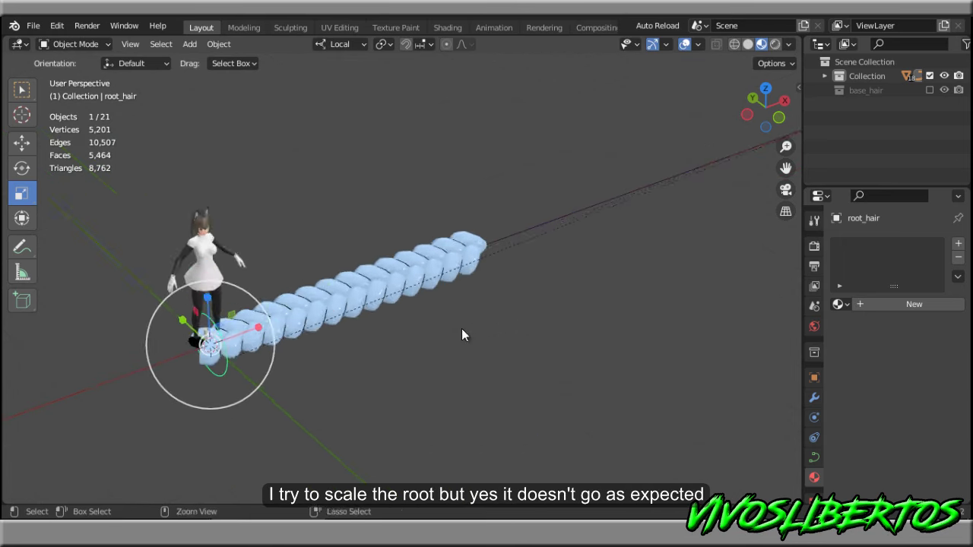
pyautogui.scroll(2, 461, 334)
# Select the braid and its controls, show them alone, and enter curve edit mode
pyautogui.hotkey('shift', 'z')
pyautogui.click(492, 328)
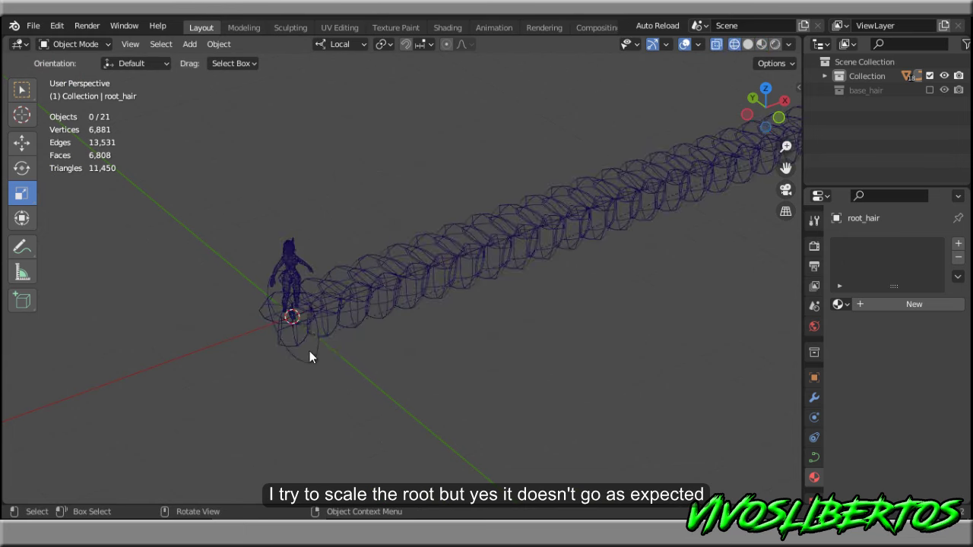
pyautogui.click(310, 356)
pyautogui.hotkey('shift', 'c')
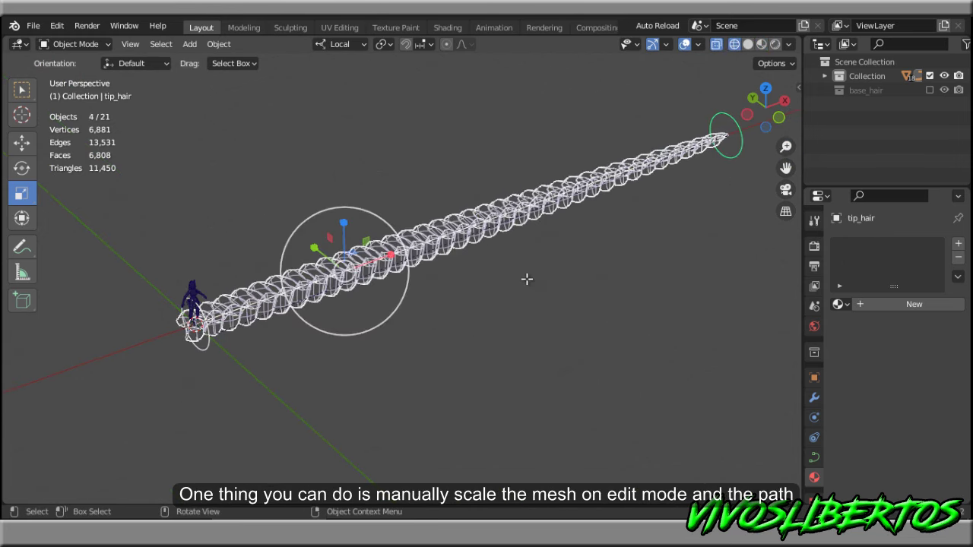
pyautogui.press('Tab')
pyautogui.scroll(2, 527, 279)
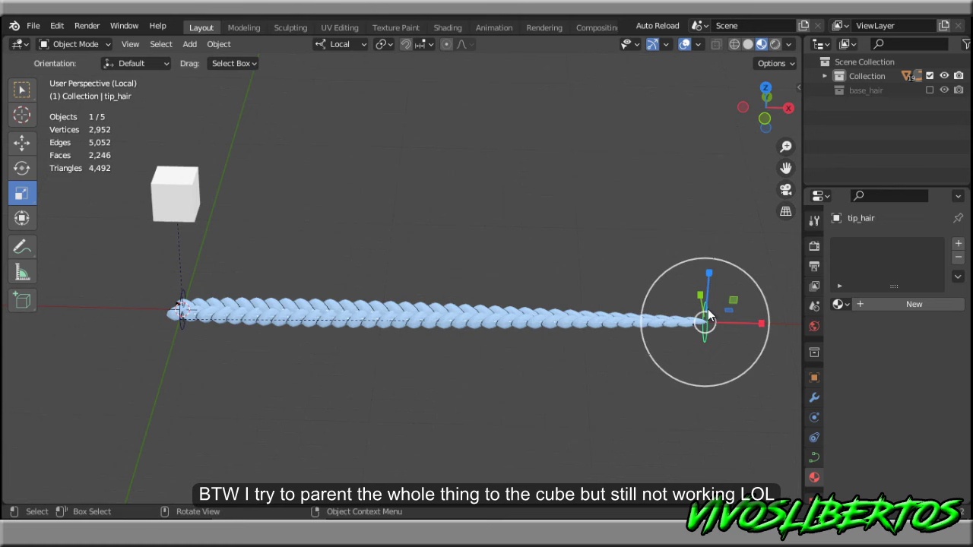
# Try moving the braid tip and scaling the braid down, cancelling and undoing both
pyautogui.hotkey('shift', 'space')
pyautogui.press('g')
pyautogui.moveTo(747, 327); pyautogui.dragTo(547, 320)
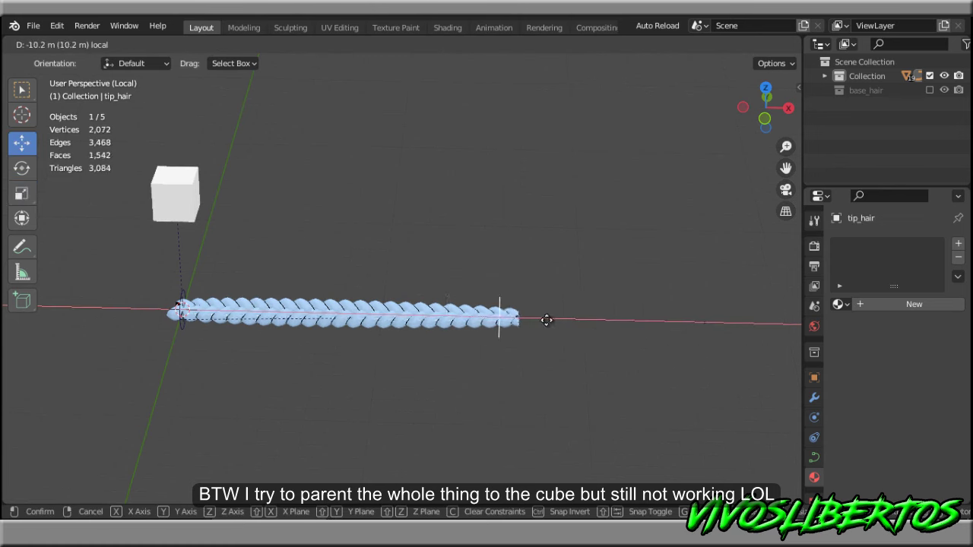
pyautogui.rightClick(643, 317)
pyautogui.hotkey('shift', 'z')
pyautogui.scroll(2, 469, 304)
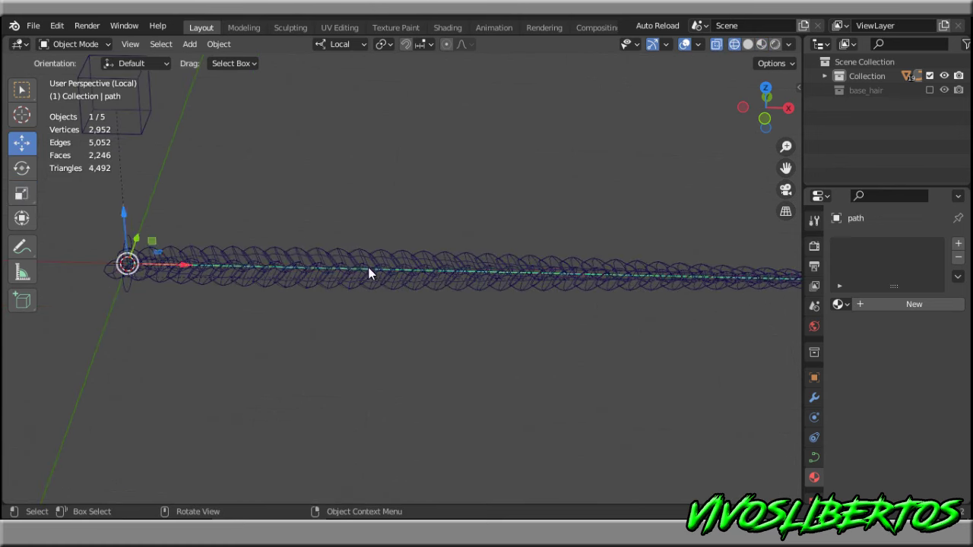
pyautogui.scroll(-3, 373, 282)
pyautogui.press('s')
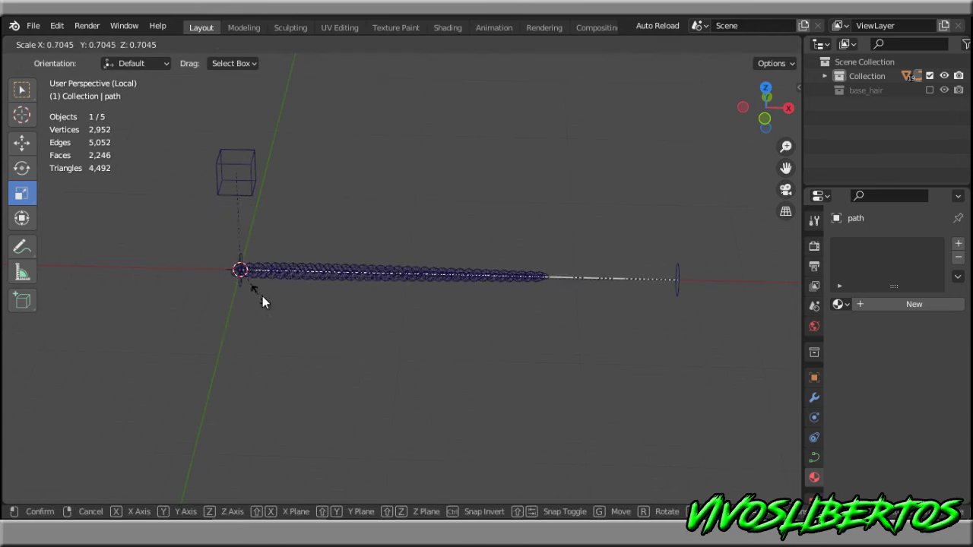
pyautogui.click(262, 295)
pyautogui.scroll(2, 503, 334)
pyautogui.hotkey('ctrl', 'z')
pyautogui.hotkey('ctrl', 'z')
pyautogui.hotkey('ctrl', 'z')
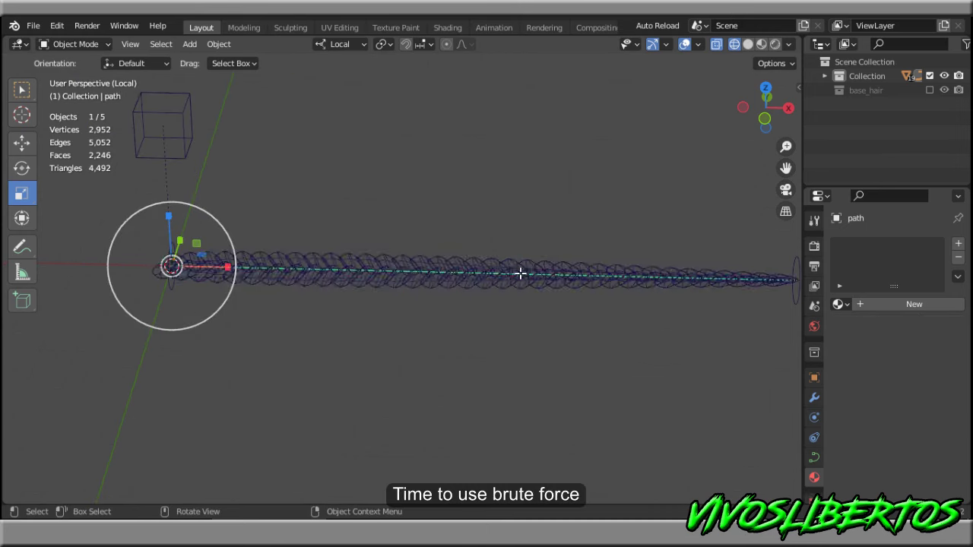
# Select all the curve's control points, try scaling them twice, cancel, and deselect
pyautogui.press('Tab')
pyautogui.scroll(-3, 563, 304)
pyautogui.scroll(2, 560, 334)
pyautogui.moveTo(724, 227); pyautogui.dragTo(139, 362)
pyautogui.press('s')
pyautogui.press('Escape')
pyautogui.scroll(1, 532, 323)
pyautogui.press('s')
pyautogui.press('Escape')
pyautogui.scroll(-2, 646, 304)
pyautogui.hotkey('alt', 'a')
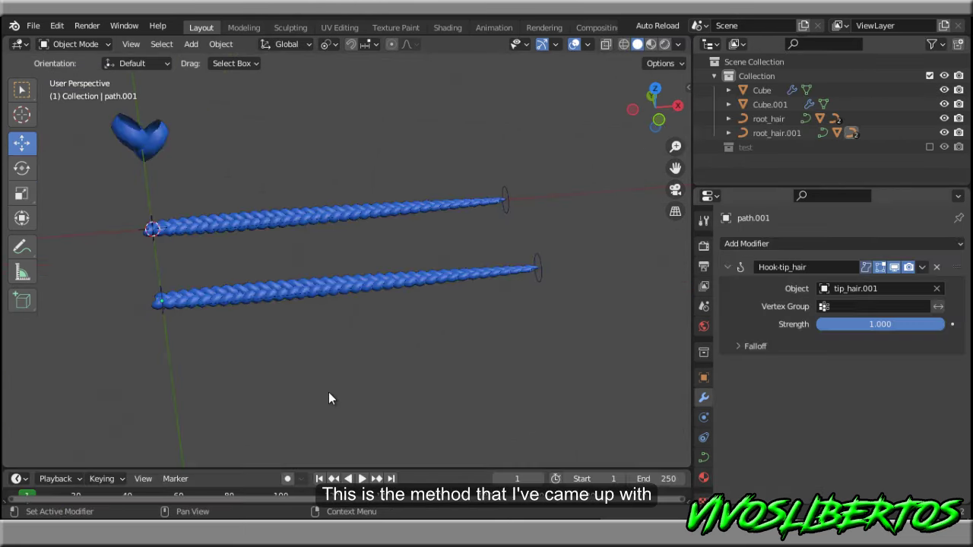
# In see-through view, select the guide curve path.001 and pick its root control point in Edit Mode
pyautogui.scroll(4, 334, 384)
pyautogui.scroll(-2, 353, 365)
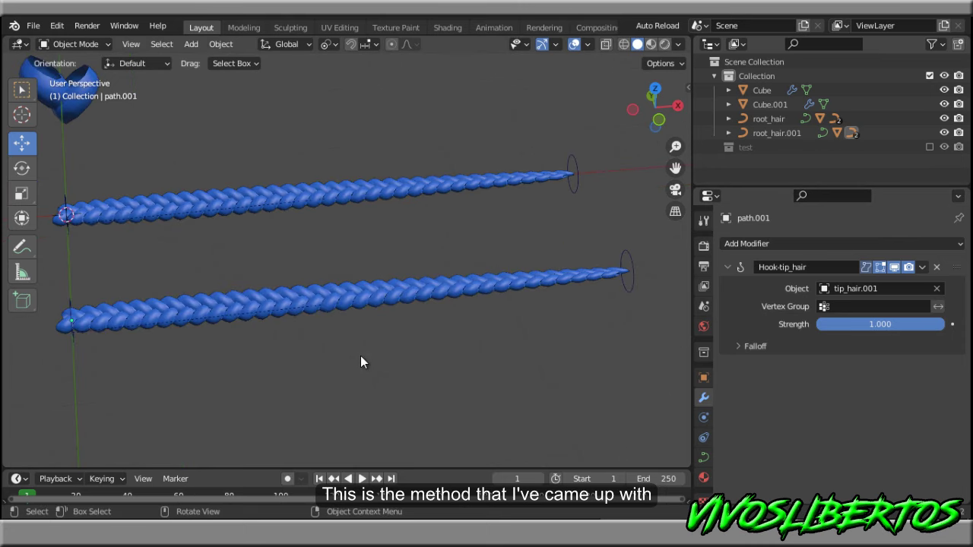
pyautogui.click(330, 312)
pyautogui.hotkey('shift', 'z')
pyautogui.scroll(2, 361, 327)
pyautogui.click(361, 299)
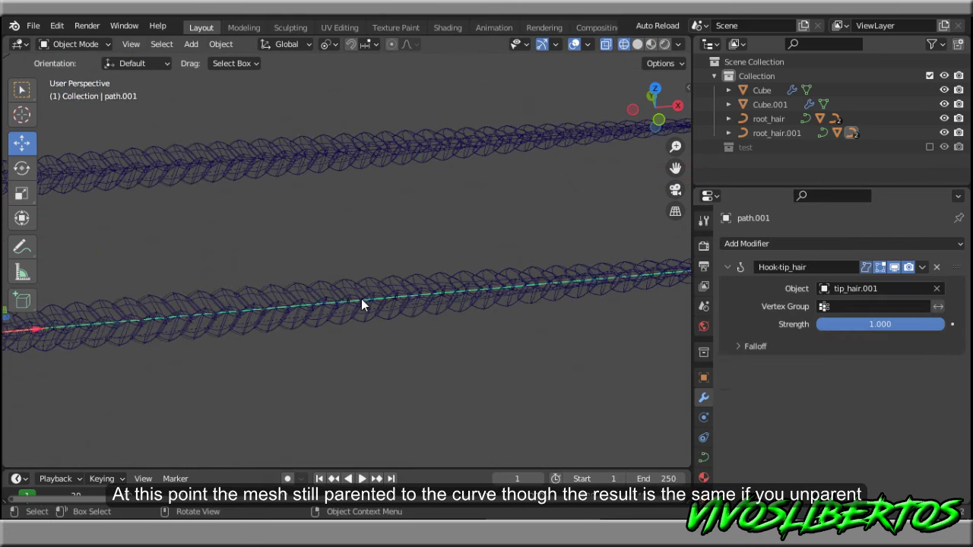
pyautogui.press('Tab')
pyautogui.scroll(-3, 361, 302)
pyautogui.click(182, 292)
pyautogui.scroll(2, 205, 367)
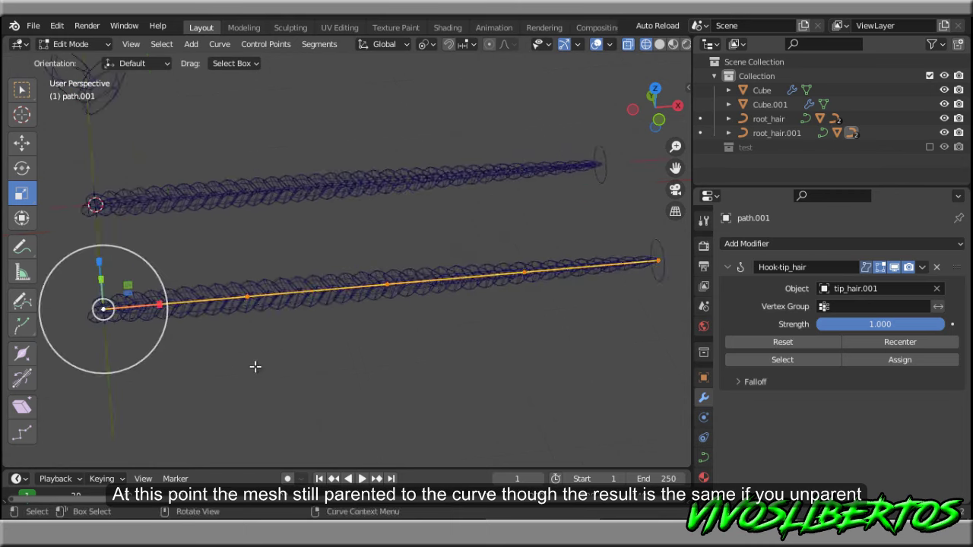
pyautogui.click(106, 307)
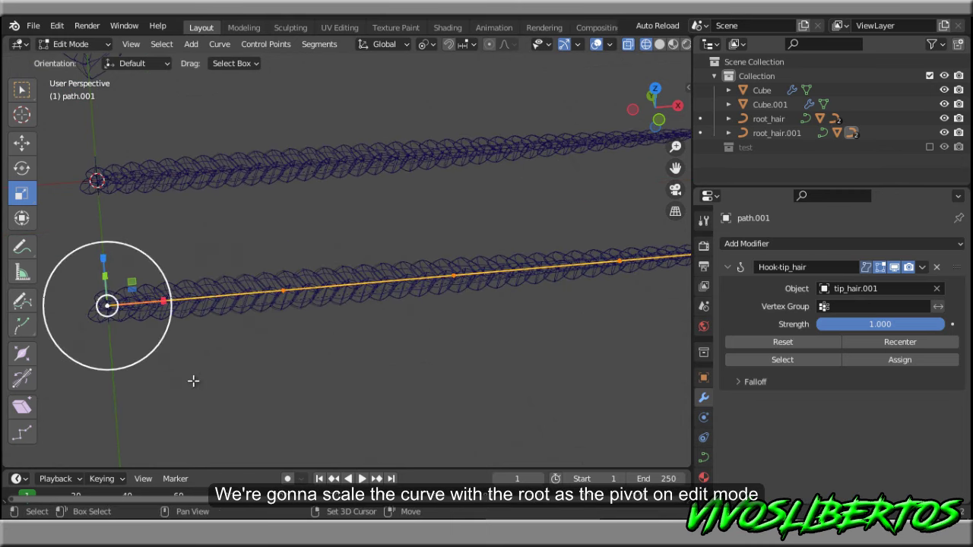
# With pivot set to Active Element, scale path.001's points strongly toward the root
pyautogui.click(428, 44)
pyautogui.click(479, 125)
pyautogui.moveTo(480, 125)
pyautogui.mouseDown(button='middle')
pyautogui.moveTo(299, 294)
pyautogui.moveTo(337, 274)
pyautogui.mouseUp(button='middle')
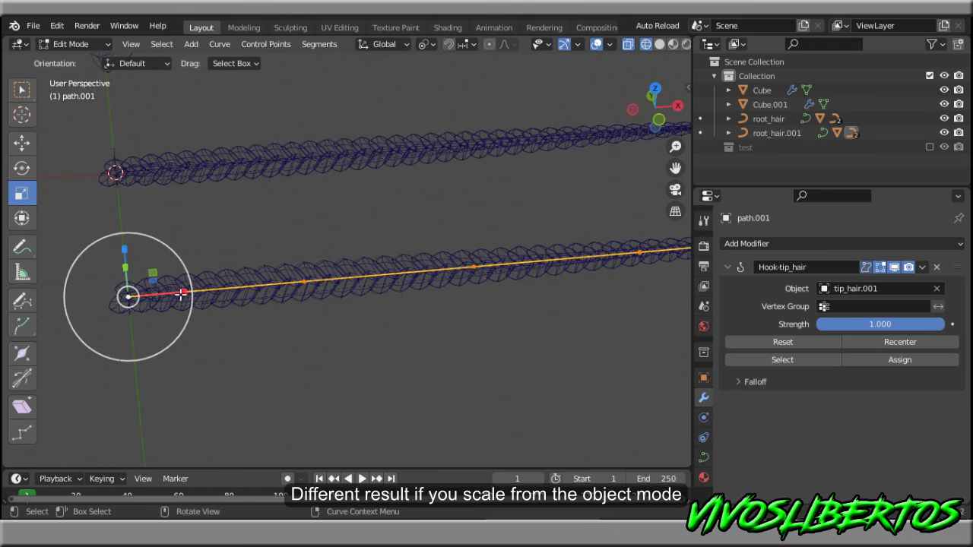
pyautogui.moveTo(192, 300); pyautogui.dragTo(159, 298)
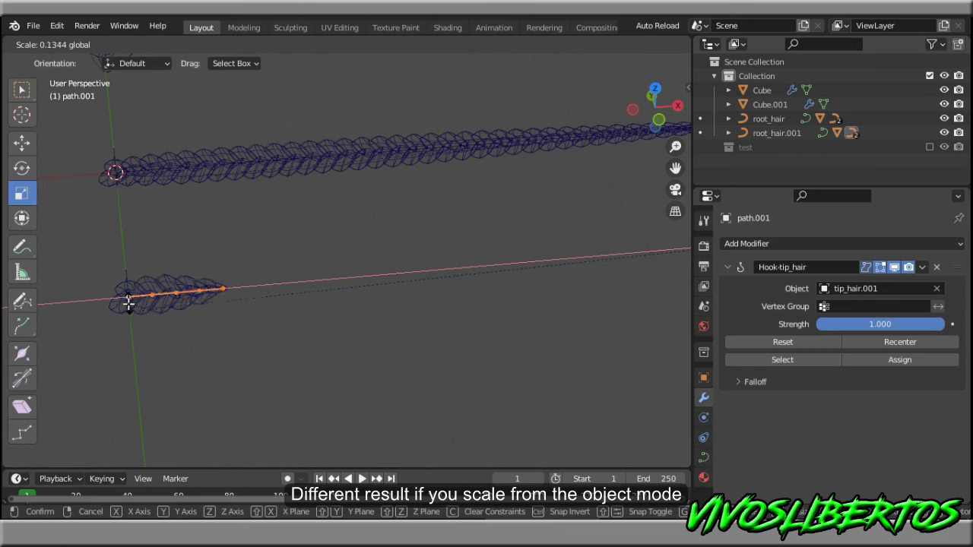
pyautogui.rightClick(129, 304)
pyautogui.scroll(1, 198, 318)
pyautogui.moveTo(130, 337)
pyautogui.mouseDown()
pyautogui.moveTo(93, 332)
pyautogui.moveTo(148, 346)
pyautogui.moveTo(118, 339)
pyautogui.mouseUp()
pyautogui.hotkey('shift', 'z')
pyautogui.press('KP_Decimal')
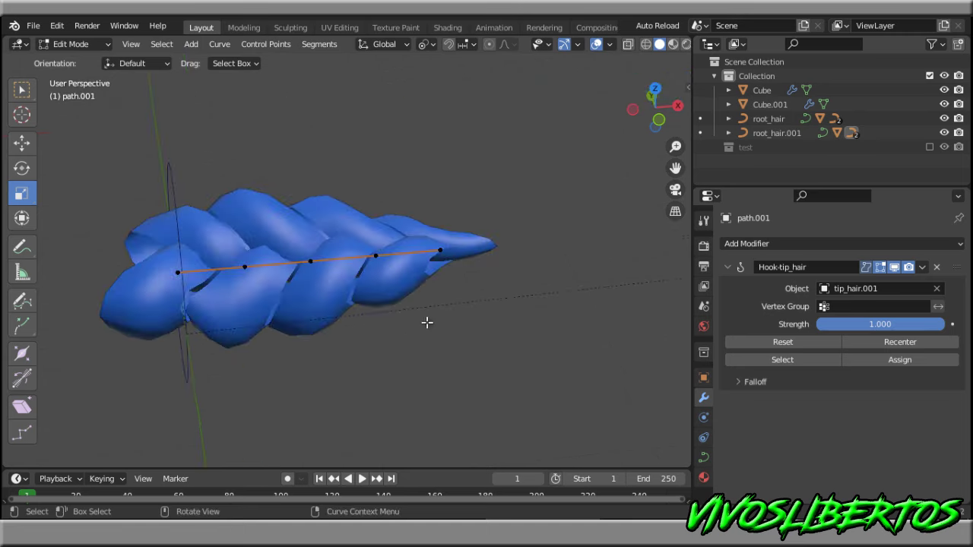
# Select the braid mesh Cube.004, try scaling its geometry, then undo the shrink
pyautogui.press('Tab')
pyautogui.click(174, 271)
pyautogui.press('Tab')
pyautogui.press('s')
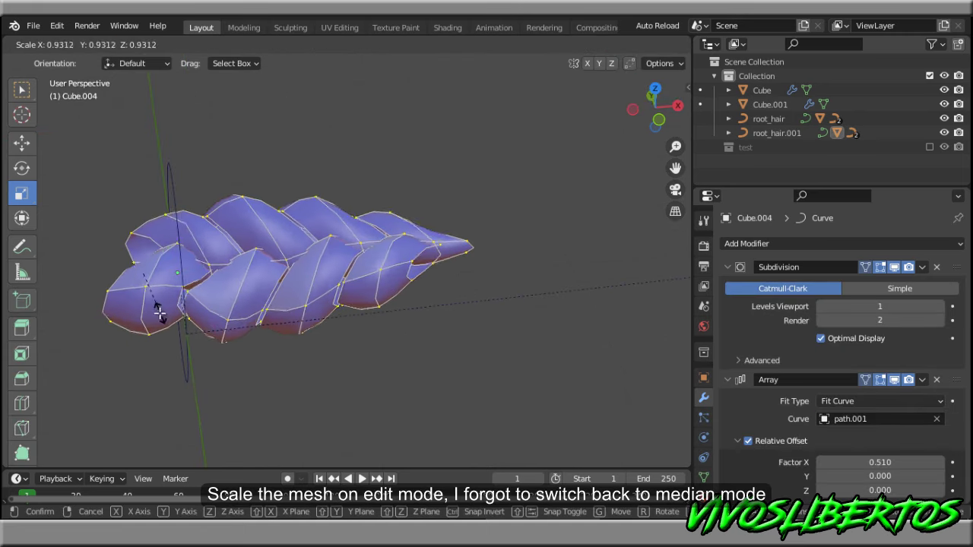
pyautogui.click(120, 307)
pyautogui.scroll(-5, 228, 296)
pyautogui.moveTo(341, 306)
pyautogui.mouseDown()
pyautogui.moveTo(298, 313)
pyautogui.moveTo(315, 322)
pyautogui.mouseUp()
pyautogui.scroll(3, 314, 321)
pyautogui.moveTo(315, 321)
pyautogui.keyDown('shift'); pyautogui.mouseDown(button='middle')
pyautogui.moveTo(397, 354)
pyautogui.moveTo(430, 291)
pyautogui.moveTo(465, 315)
pyautogui.mouseUp(button='middle'); pyautogui.keyUp('shift')
pyautogui.scroll(3, 419, 297)
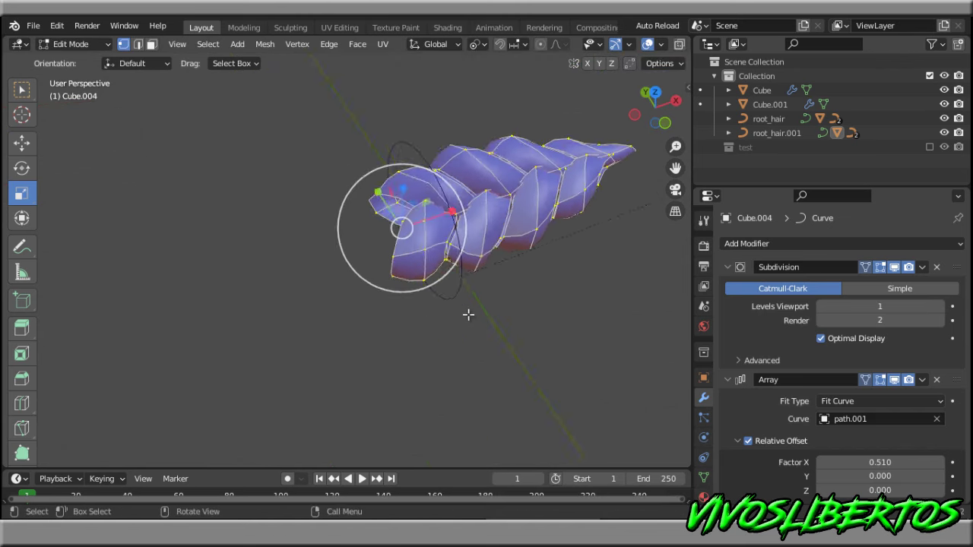
pyautogui.scroll(2, 332, 352)
pyautogui.moveTo(332, 352); pyautogui.dragTo(289, 308)
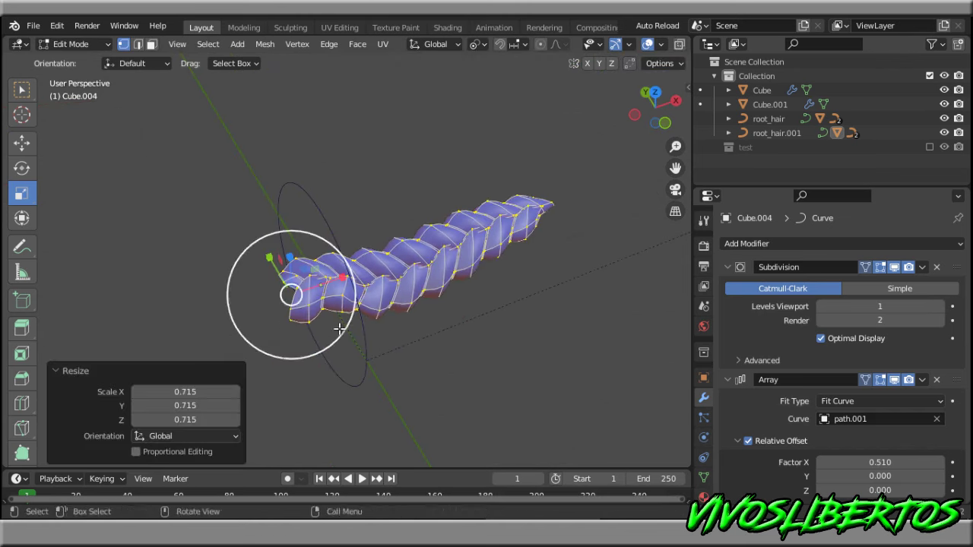
pyautogui.hotkey('ctrl', 'z')
pyautogui.hotkey('ctrl', 'z')
pyautogui.press('Tab')
pyautogui.moveTo(463, 328); pyautogui.dragTo(311, 314, button='middle')
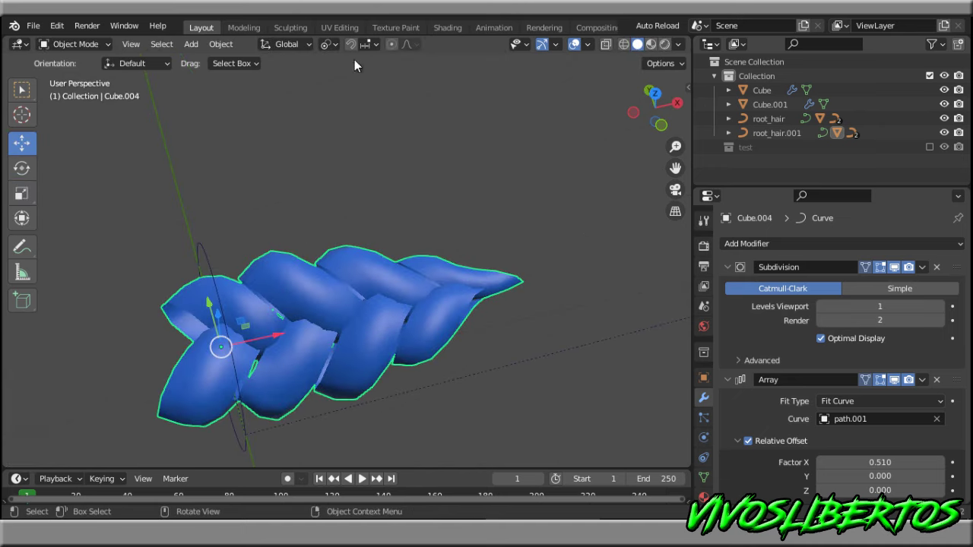
# With Median Point pivot, shrink Cube.004's mesh in four scales and view it in local view
pyautogui.press('Tab')
pyautogui.click(477, 44)
pyautogui.click(512, 107)
pyautogui.press('s')
pyautogui.click(362, 262)
pyautogui.press('s')
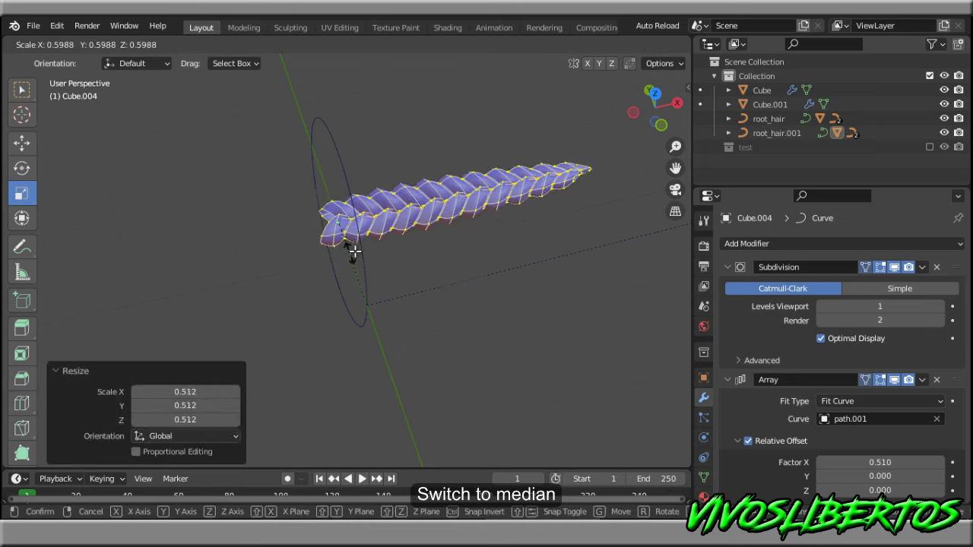
pyautogui.click(309, 278)
pyautogui.press('s')
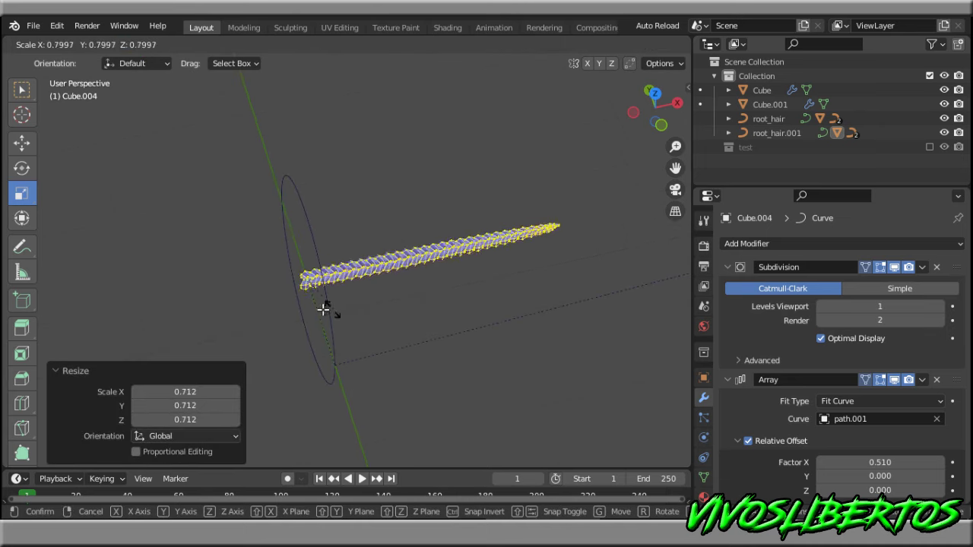
pyautogui.click(336, 308)
pyautogui.press('s')
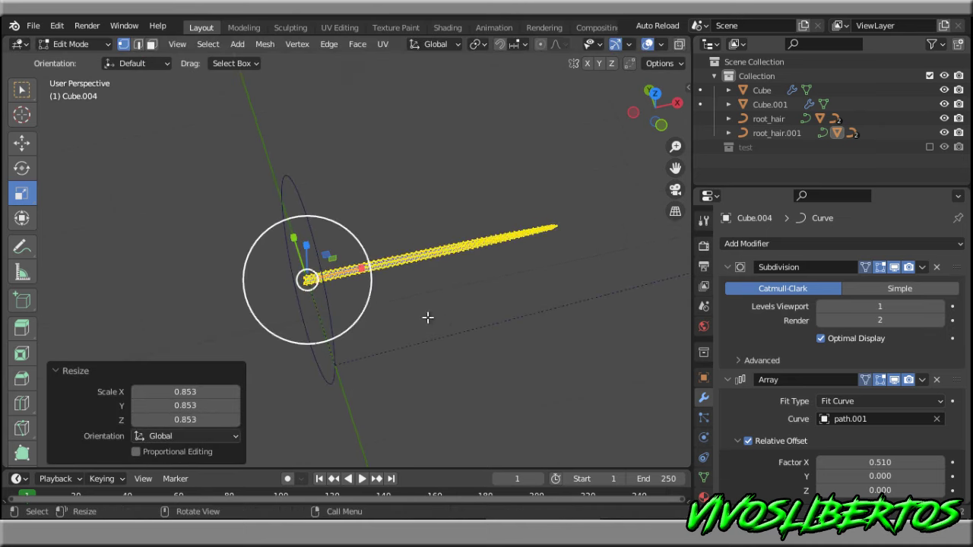
pyautogui.click(347, 313)
pyautogui.press('Tab')
pyautogui.press('/')
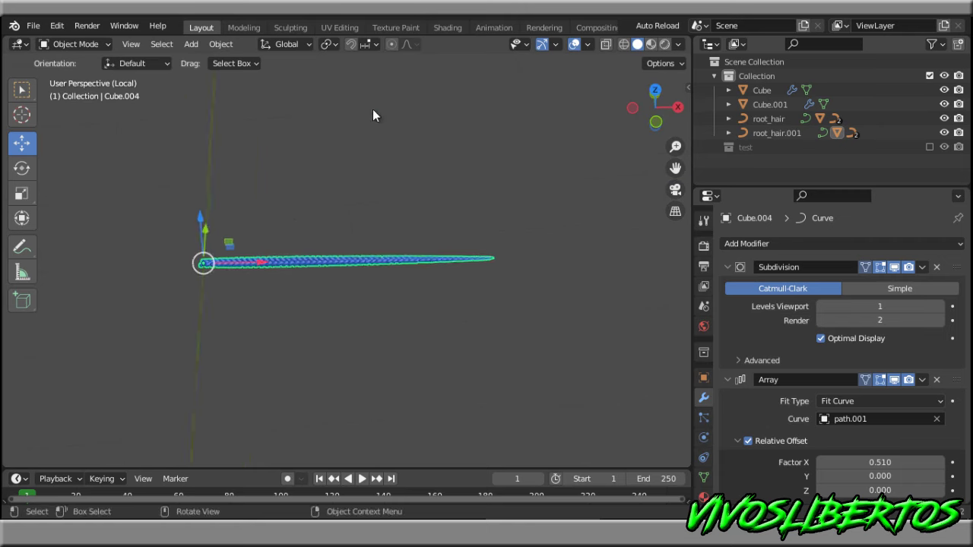
# Return to the full scene and delete the lower braid's tip control object
pyautogui.moveTo(454, 178)
pyautogui.mouseDown(button='middle')
pyautogui.moveTo(411, 238)
pyautogui.moveTo(418, 298)
pyautogui.mouseUp(button='middle')
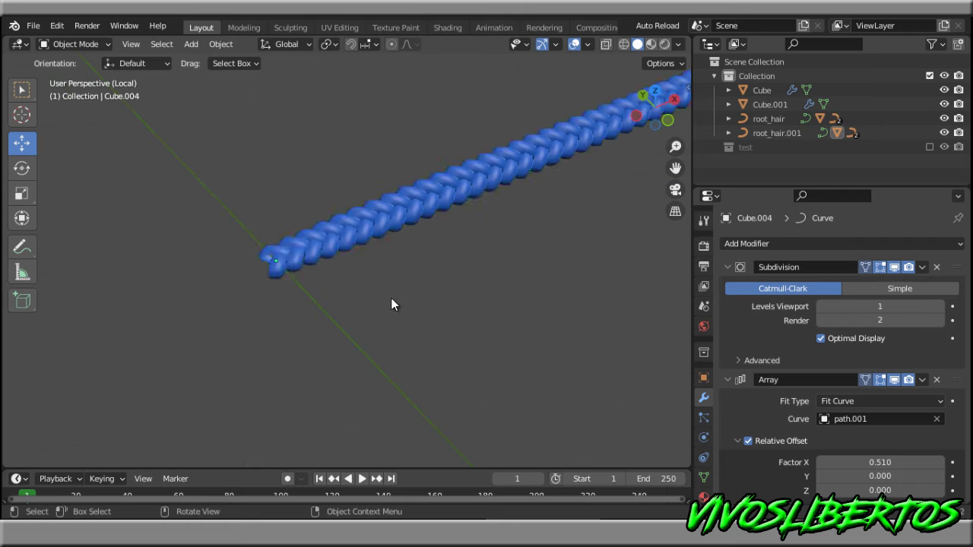
pyautogui.press('/')
pyautogui.moveTo(393, 247); pyautogui.dragTo(428, 299, button='middle')
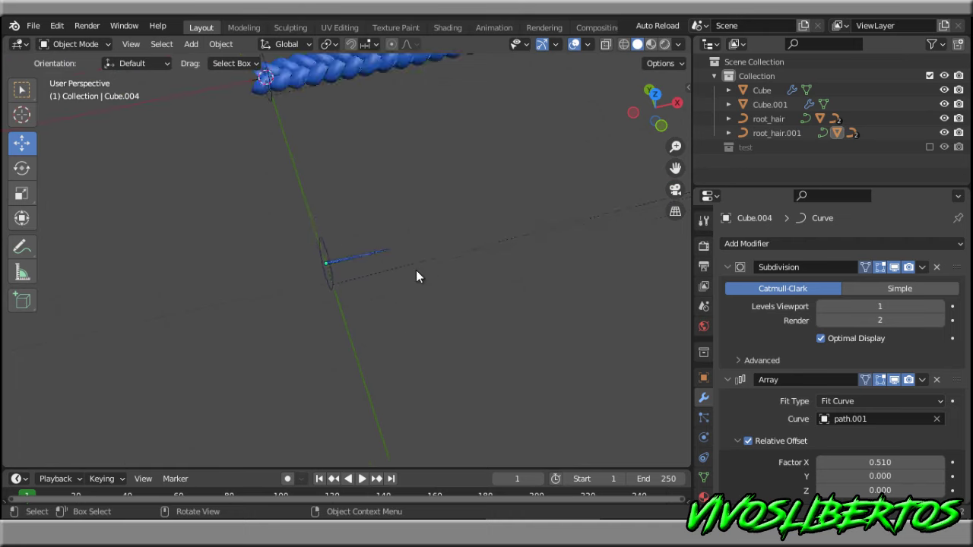
pyautogui.moveTo(424, 276)
pyautogui.mouseDown(button='middle')
pyautogui.moveTo(537, 193)
pyautogui.moveTo(488, 258)
pyautogui.moveTo(373, 226)
pyautogui.moveTo(452, 253)
pyautogui.moveTo(435, 276)
pyautogui.mouseUp(button='middle')
pyautogui.click(544, 196)
pyautogui.press('Delete')
# Try resizing root_hair.001, undo it, and reselect root_hair.001
pyautogui.click(252, 334)
pyautogui.hotkey('shift', 'space')
pyautogui.press('s')
pyautogui.moveTo(252, 337); pyautogui.dragTo(240, 336)
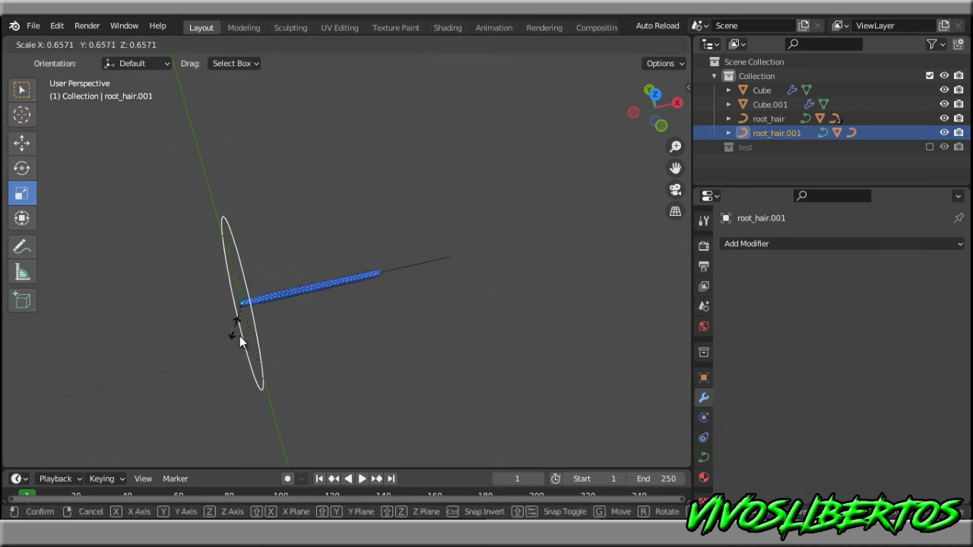
pyautogui.hotkey('ctrl', 'z')
pyautogui.click(379, 346)
pyautogui.moveTo(379, 340); pyautogui.dragTo(345, 306, button='middle')
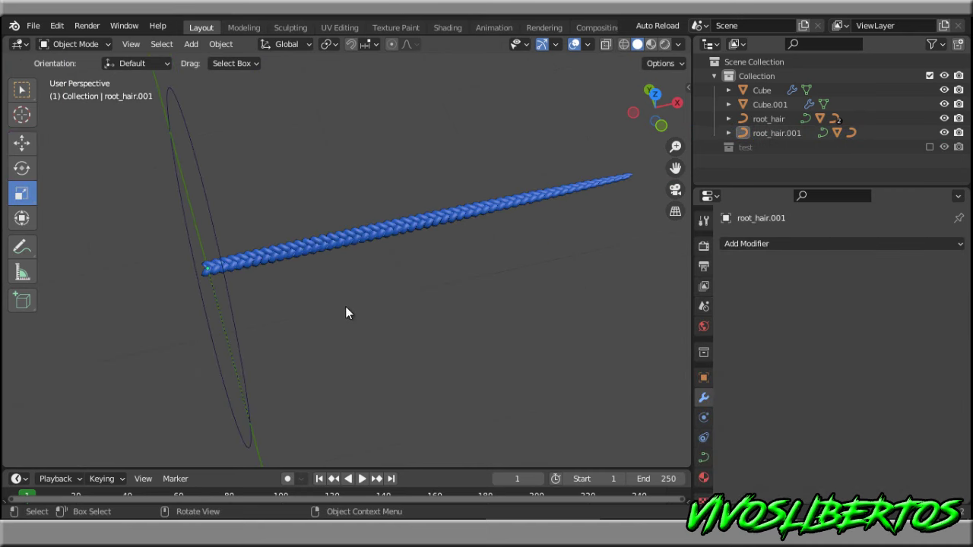
pyautogui.click(218, 234)
# Unparent path.001 with Clear and Keep Transformation
pyautogui.click(338, 236)
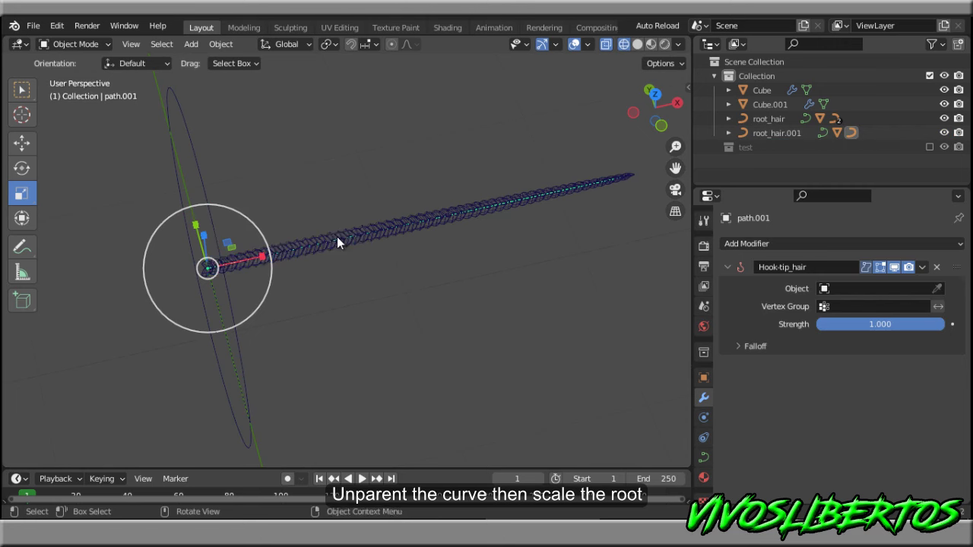
pyautogui.hotkey('alt', 'p')
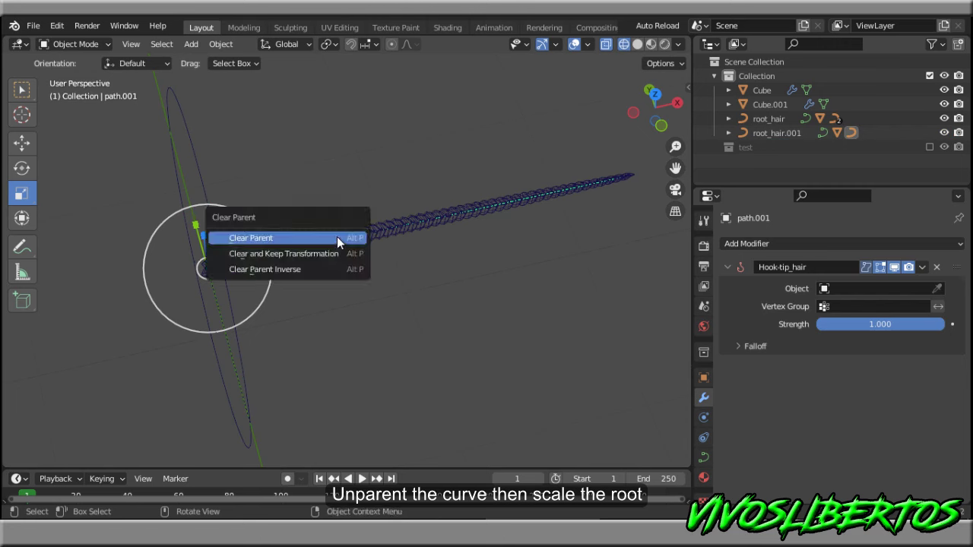
pyautogui.click(338, 253)
# Scale root_hair.001 smaller and apply its scale
pyautogui.click(232, 305)
pyautogui.press('s')
pyautogui.click(300, 309)
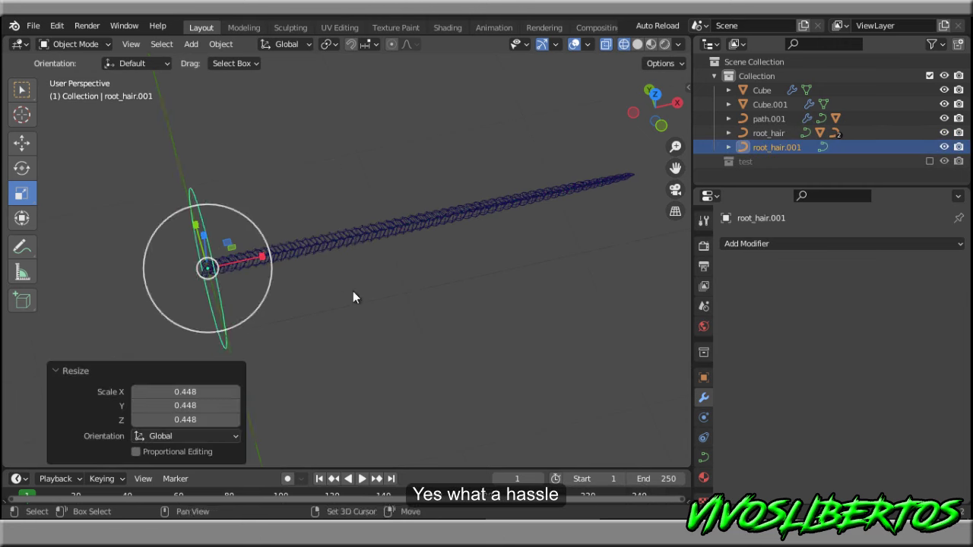
pyautogui.keyDown('shift'); pyautogui.moveTo(299, 301); pyautogui.dragTo(502, 216, button='middle'); pyautogui.keyUp('shift')
pyautogui.press('s')
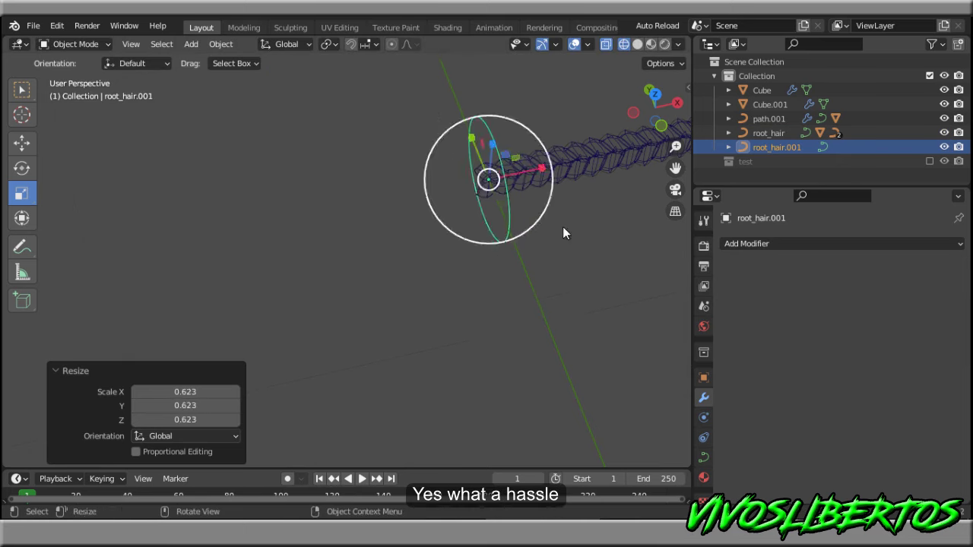
pyautogui.hotkey('shift', 'z')
pyautogui.click(391, 249)
pyautogui.hotkey('ctrl', 'a')
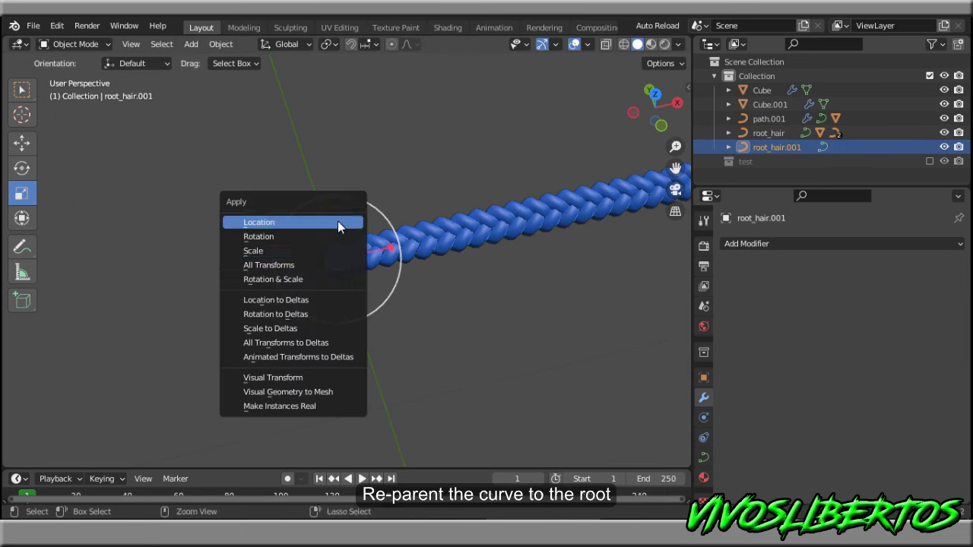
pyautogui.click(324, 251)
# Save the file and parent path.001 to root_hair.001
pyautogui.click(416, 160)
pyautogui.hotkey('ctrl', 's')
pyautogui.click(408, 220)
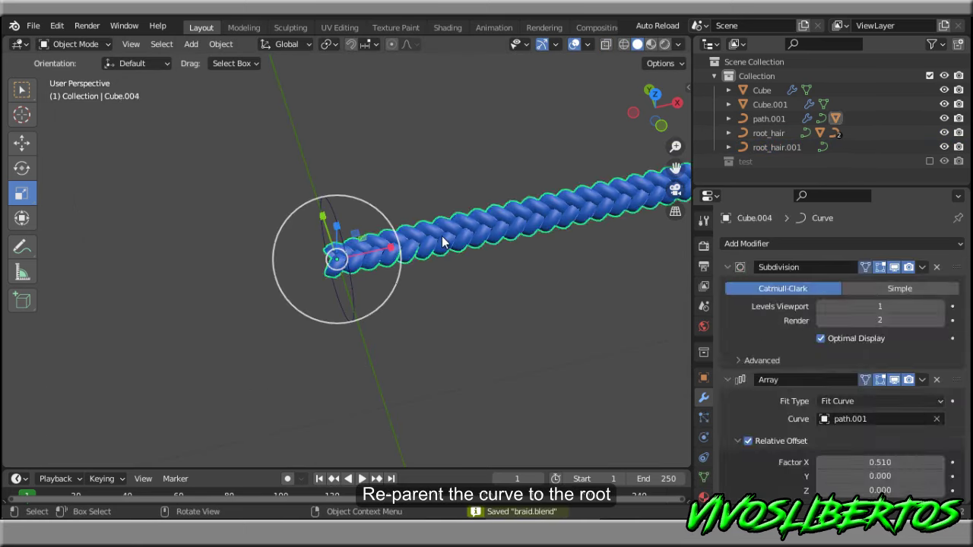
pyautogui.click(373, 224)
pyautogui.hotkey('shift', 'z')
pyautogui.keyDown('shift'); pyautogui.click(334, 208); pyautogui.keyUp('shift')
pyautogui.hotkey('ctrl', 'p')
pyautogui.click(337, 209)
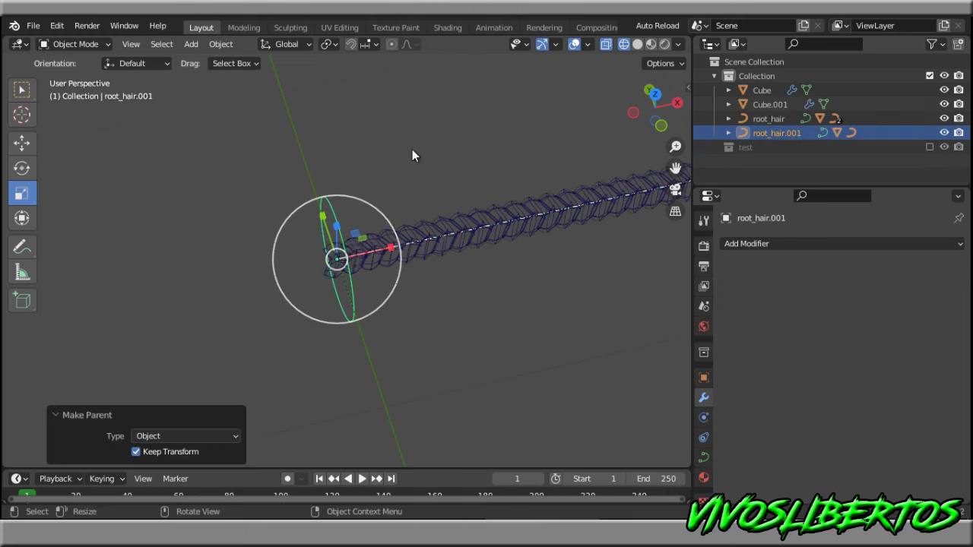
pyautogui.hotkey('shift', 'z')
pyautogui.press('Tab')
pyautogui.press('Tab')
pyautogui.hotkey('alt', 'a')
# Save again, then box-select and copy the lower braid's three objects
pyautogui.scroll(-3, 362, 250)
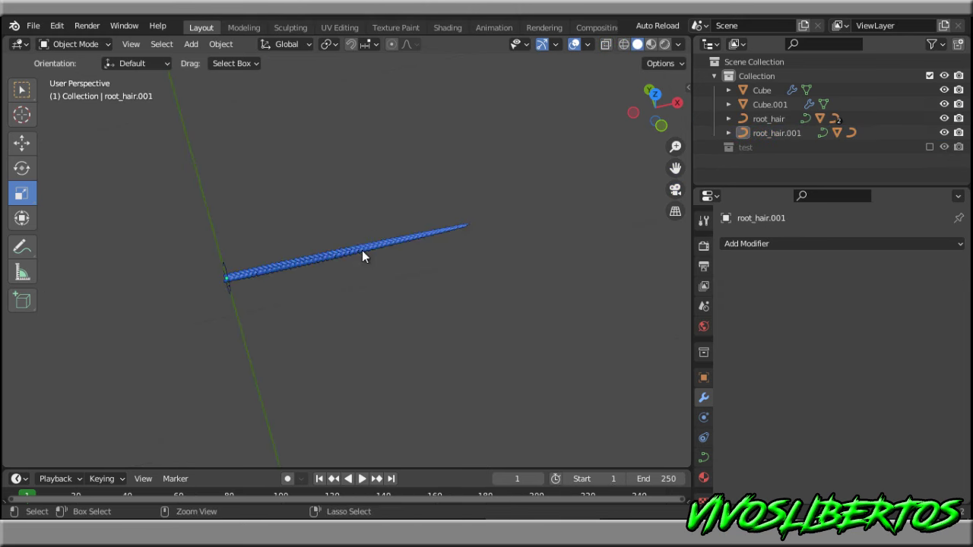
pyautogui.scroll(3, 243, 234)
pyautogui.hotkey('ctrl', 's')
pyautogui.moveTo(77, 195); pyautogui.dragTo(647, 348)
pyautogui.hotkey('ctrl', 'c')
pyautogui.hotkey('alt', 'a')
# Select the pasted braid strand and, in Global orientation, drag it beside the character
pyautogui.moveTo(84, 181); pyautogui.dragTo(620, 370)
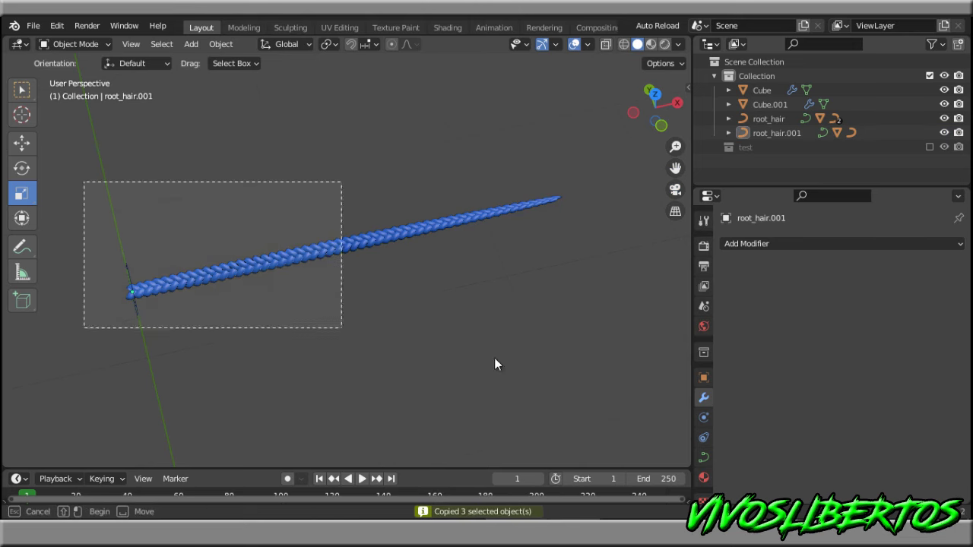
pyautogui.hotkey('alt', 'a')
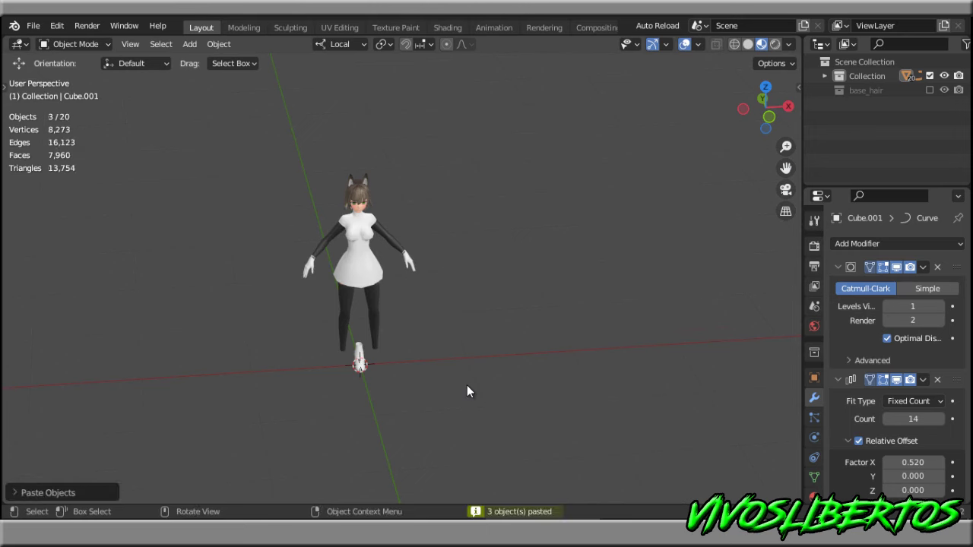
pyautogui.scroll(-3, 467, 391)
pyautogui.moveTo(438, 388); pyautogui.dragTo(601, 352, button='middle')
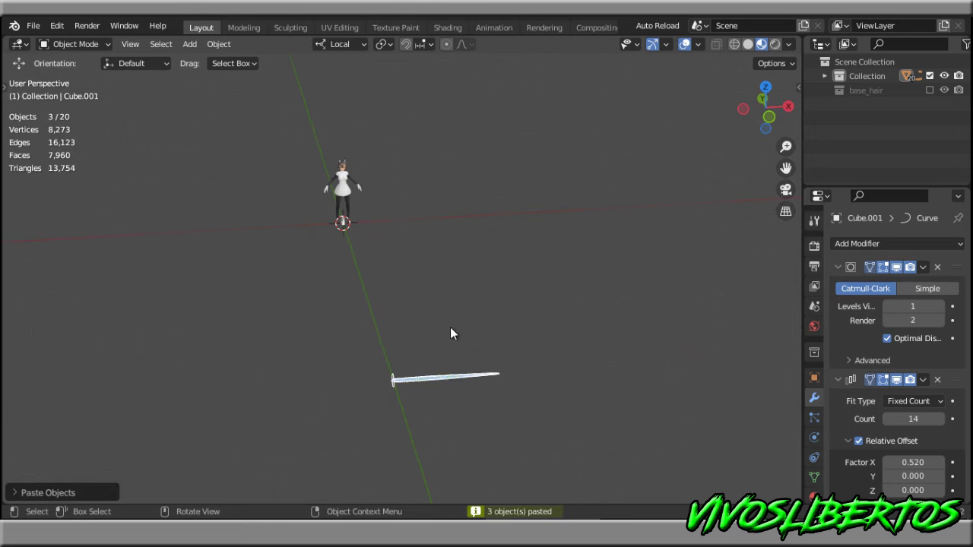
pyautogui.click(361, 45)
pyautogui.click(348, 91)
pyautogui.moveTo(599, 303); pyautogui.dragTo(334, 244)
# Select the strand's root object and move it near the character's feet in Local orientation
pyautogui.scroll(3, 466, 318)
pyautogui.scroll(5, 466, 317)
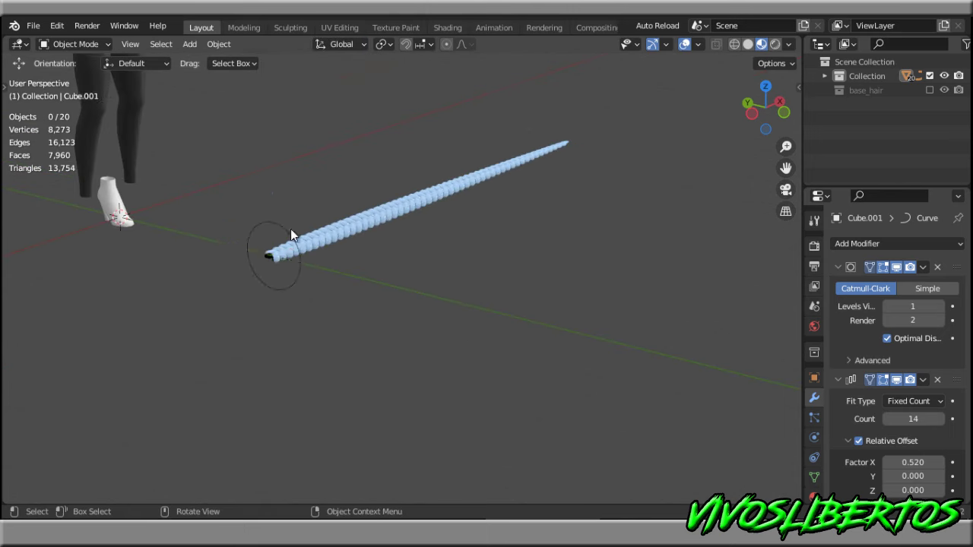
pyautogui.click(292, 247)
pyautogui.click(342, 44)
pyautogui.click(331, 103)
pyautogui.moveTo(452, 290)
pyautogui.mouseDown(button='middle')
pyautogui.moveTo(326, 261)
pyautogui.moveTo(387, 278)
pyautogui.mouseUp(button='middle')
pyautogui.press('g')
pyautogui.click(143, 284)
pyautogui.moveTo(144, 284)
pyautogui.mouseDown(button='middle')
pyautogui.moveTo(276, 273)
pyautogui.moveTo(358, 297)
pyautogui.moveTo(608, 294)
pyautogui.moveTo(570, 282)
pyautogui.mouseUp(button='middle')
pyautogui.hotkey('ctrl', 's')
pyautogui.hotkey('shift', 'space')
# Rotate the strand 90° so the braid stands upright, then select the braid mesh
pyautogui.press('r')
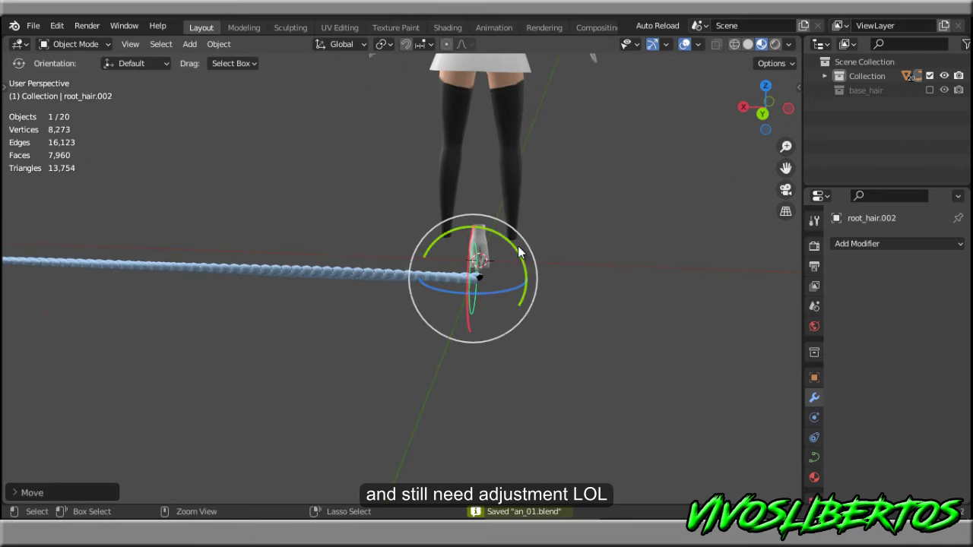
pyautogui.moveTo(521, 253); pyautogui.dragTo(428, 254)
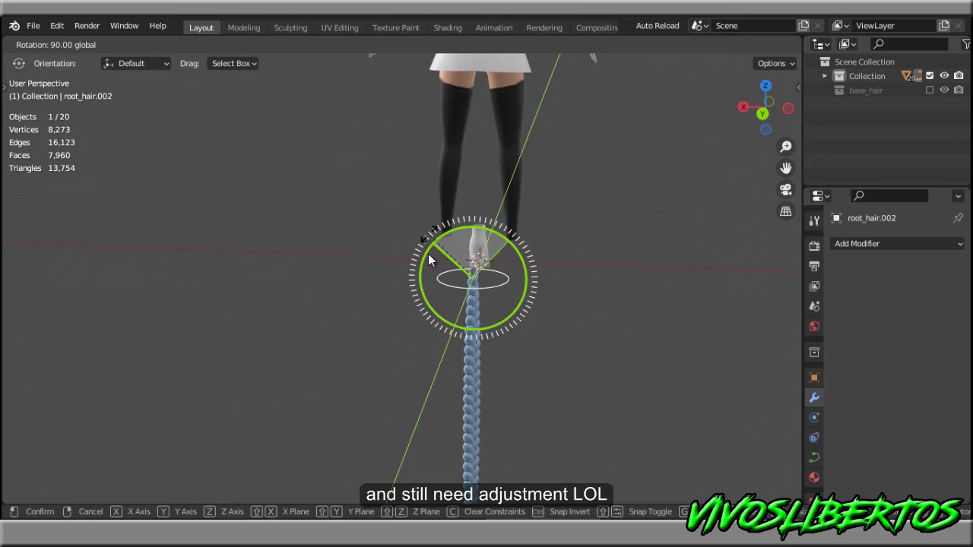
pyautogui.moveTo(476, 291); pyautogui.dragTo(507, 308, button='middle')
pyautogui.moveTo(506, 308)
pyautogui.mouseDown()
pyautogui.moveTo(572, 323)
pyautogui.moveTo(555, 327)
pyautogui.mouseUp()
pyautogui.moveTo(672, 383); pyautogui.dragTo(471, 279, button='middle')
pyautogui.click(453, 313)
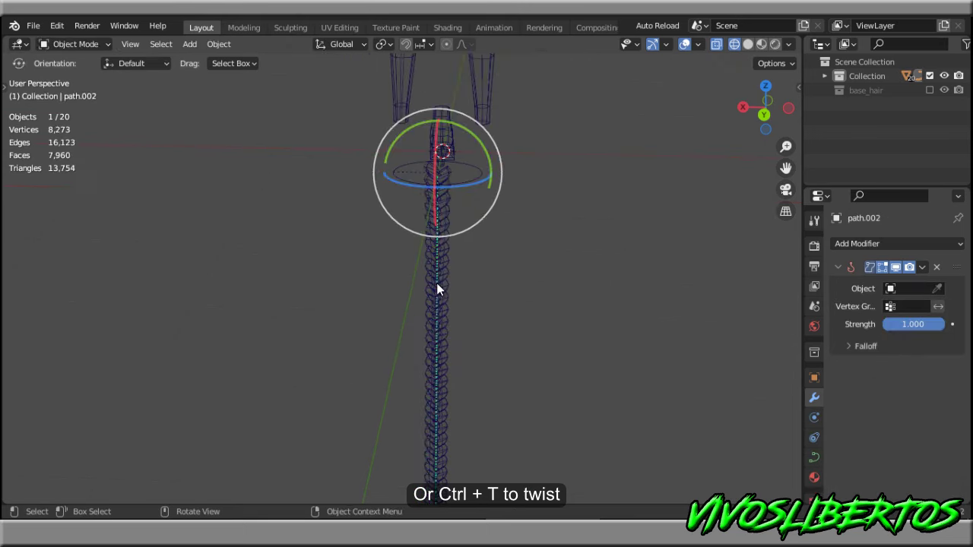
# Set the guide curve point's tilt to 0° and box-select points along the curve
pyautogui.press('Tab')
pyautogui.press('n')
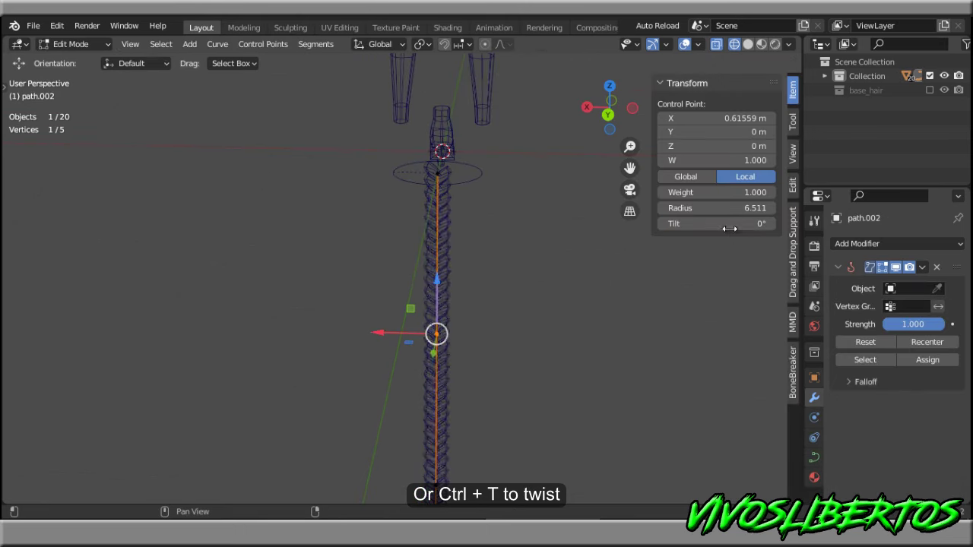
pyautogui.press('Return')
pyautogui.moveTo(463, 104); pyautogui.dragTo(317, 174)
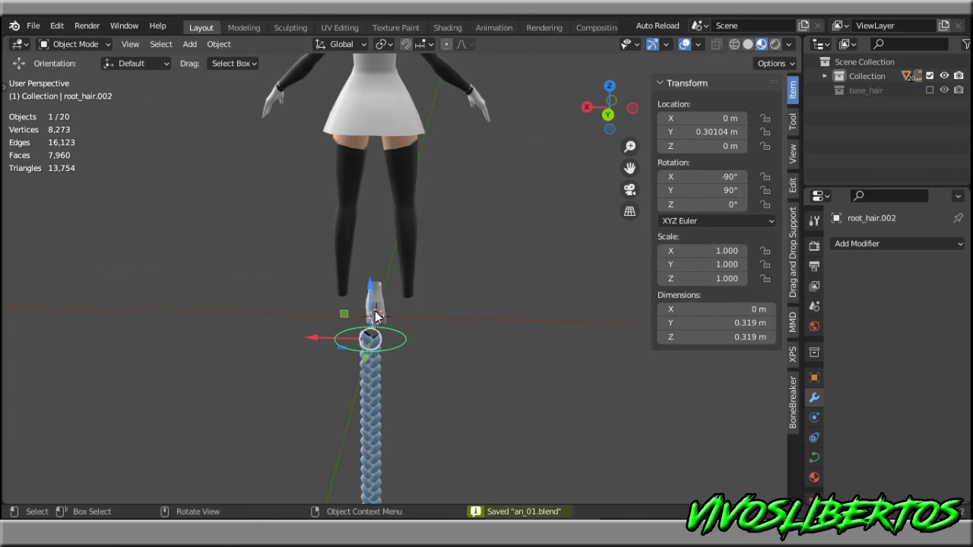
# Raise root_hair.002 to head height (Z 1.6059 m) and tilt it 64.6° on Y
pyautogui.moveTo(372, 293); pyautogui.dragTo(420, 124)
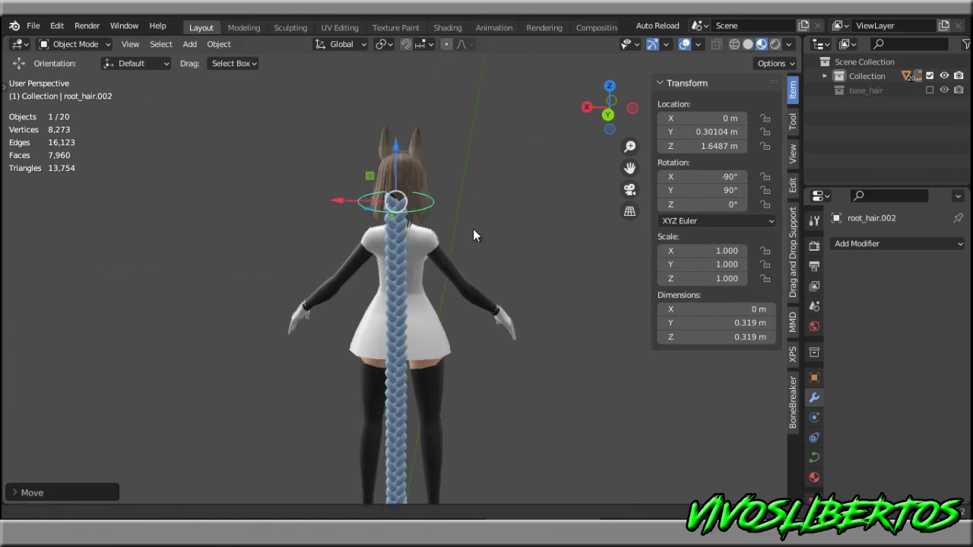
pyautogui.hotkey('shift', 'space')
pyautogui.press('r')
pyautogui.moveTo(436, 208); pyautogui.dragTo(471, 229)
pyautogui.moveTo(472, 228)
pyautogui.mouseDown(button='middle')
pyautogui.moveTo(522, 246)
pyautogui.moveTo(443, 305)
pyautogui.mouseUp(button='middle')
# Fine-tune root_hair.002's position against the back of the character's head
pyautogui.hotkey('shift', 'space')
pyautogui.press('g')
pyautogui.moveTo(442, 306); pyautogui.dragTo(337, 290)
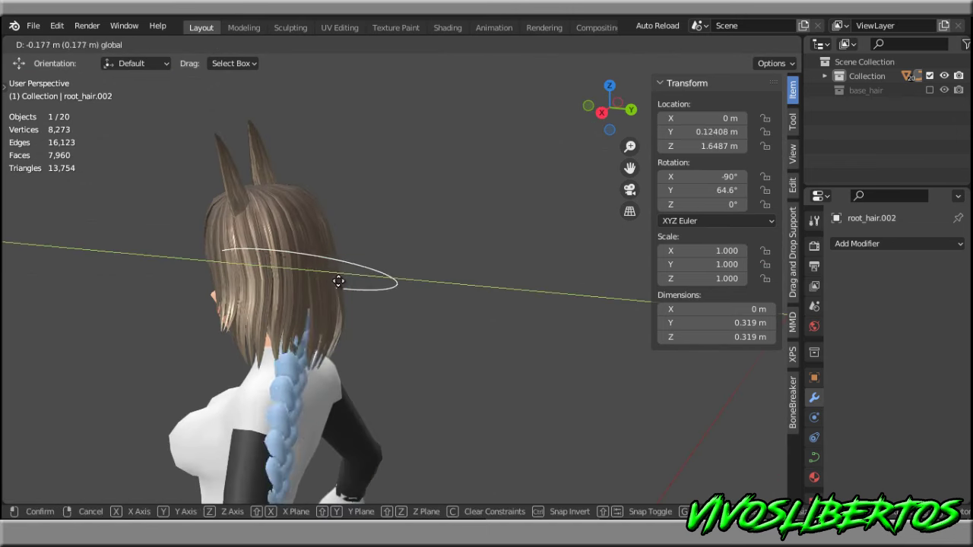
pyautogui.moveTo(399, 239); pyautogui.dragTo(426, 241)
pyautogui.moveTo(426, 242); pyautogui.dragTo(437, 258, button='middle')
pyautogui.moveTo(437, 257); pyautogui.dragTo(449, 266)
pyautogui.moveTo(449, 266)
pyautogui.mouseDown(button='middle')
pyautogui.moveTo(355, 250)
pyautogui.moveTo(358, 221)
pyautogui.moveTo(429, 286)
pyautogui.mouseUp(button='middle')
pyautogui.press('g')
pyautogui.click(356, 191)
# Deselect everything, save the file, and select the braid mesh
pyautogui.scroll(-2, 403, 268)
pyautogui.scroll(-2, 420, 273)
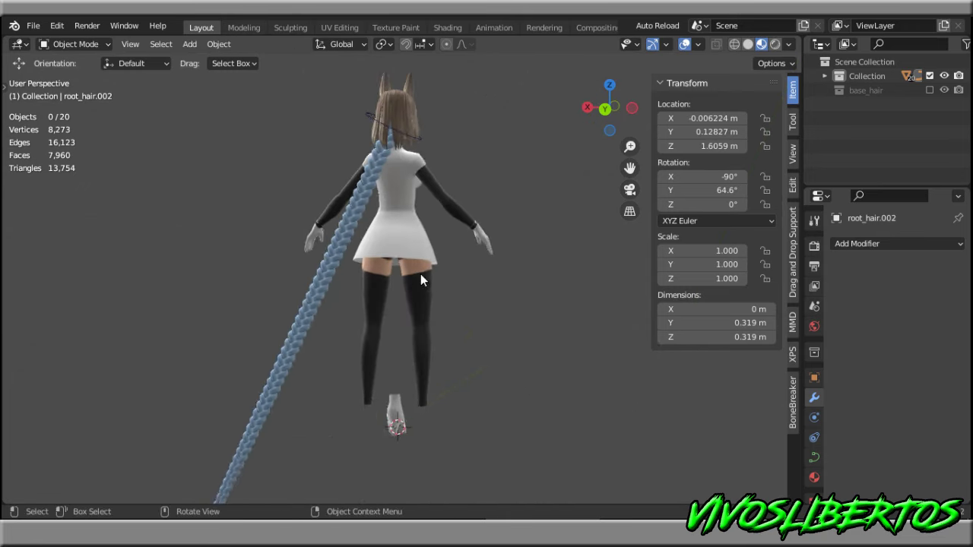
pyautogui.click(420, 274)
pyautogui.hotkey('ctrl', 's')
pyautogui.click(334, 315)
# Select path.002's bottom control point in wireframe Edit Mode and remove its hook modifier
pyautogui.press('Tab')
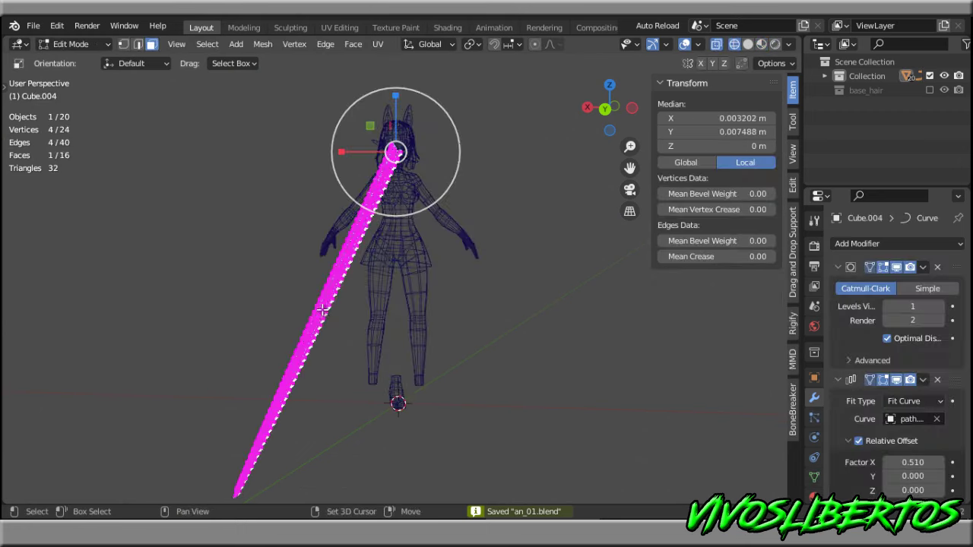
pyautogui.press('Tab')
pyautogui.click(325, 251)
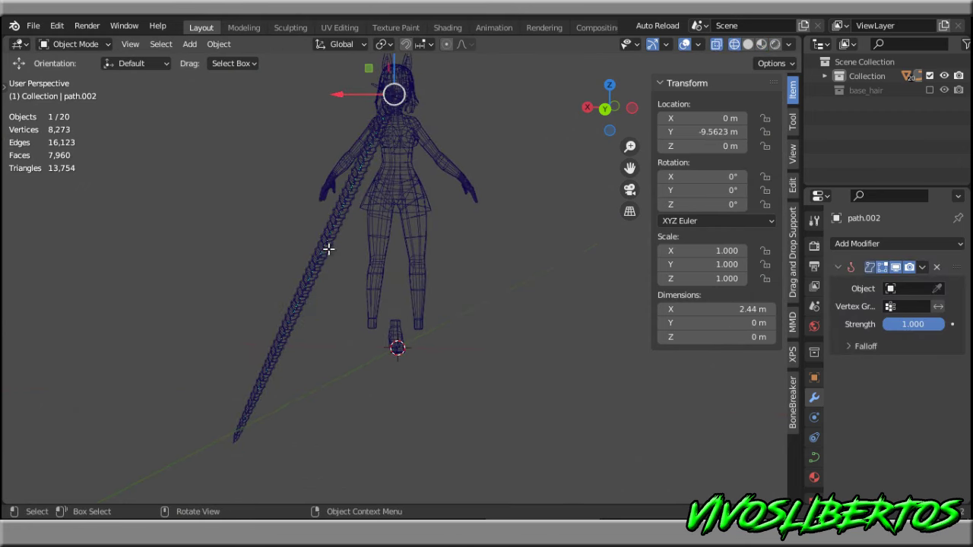
pyautogui.press('Tab')
pyautogui.keyDown('shift'); pyautogui.moveTo(336, 346); pyautogui.dragTo(344, 330, button='middle'); pyautogui.keyUp('shift')
pyautogui.moveTo(199, 369); pyautogui.dragTo(302, 454)
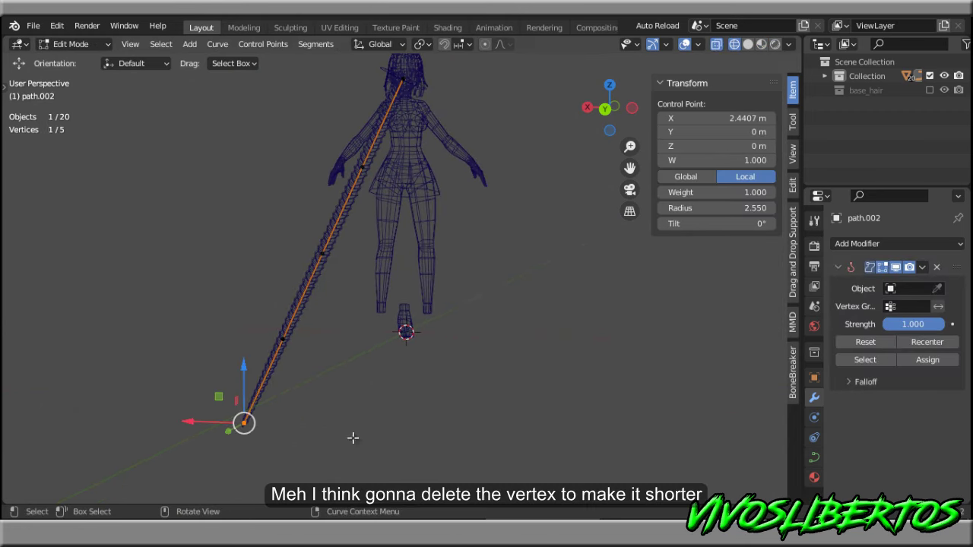
pyautogui.click(938, 269)
# Delete the end control points of path.002 so the braid stops near hip level
pyautogui.press('x')
pyautogui.click(428, 369)
pyautogui.click(282, 338)
pyautogui.press('x')
pyautogui.click(252, 356)
# Try moving the top curve point, undo it, return to solid shading and save an_01.blend
pyautogui.scroll(2, 376, 231)
pyautogui.click(347, 241)
pyautogui.press('g')
pyautogui.click(462, 285)
pyautogui.hotkey('ctrl', 'z')
pyautogui.hotkey('shift', 'z')
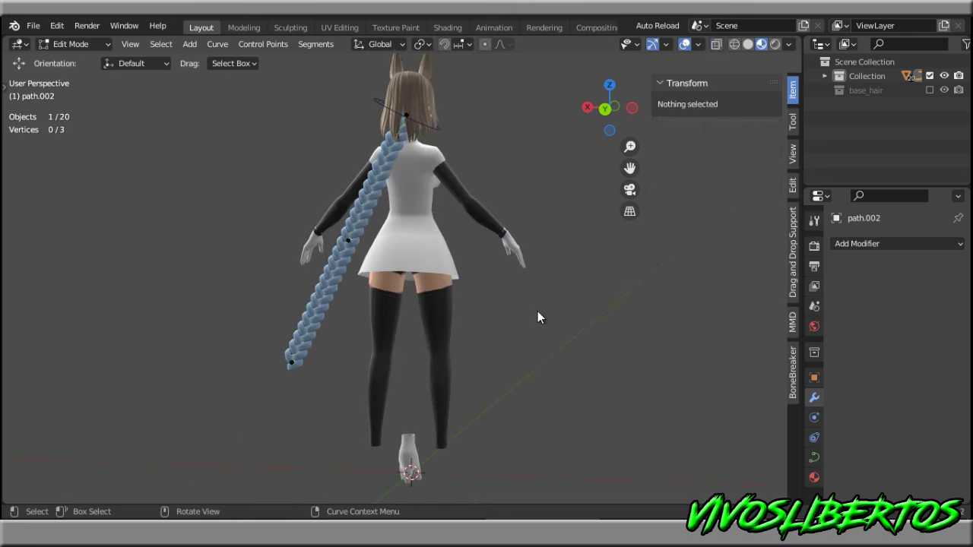
pyautogui.press('Tab')
pyautogui.hotkey('ctrl', 's')
pyautogui.scroll(2, 433, 334)
# Try shrinking the braid mesh in Edit Mode, then switch the view to wireframe
pyautogui.click(383, 194)
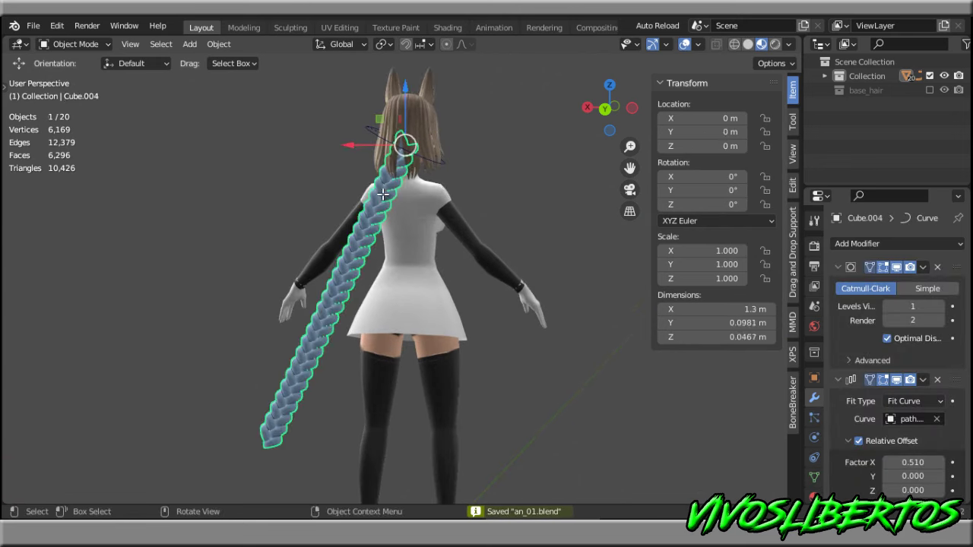
pyautogui.press('Tab')
pyautogui.moveTo(428, 186); pyautogui.dragTo(424, 171)
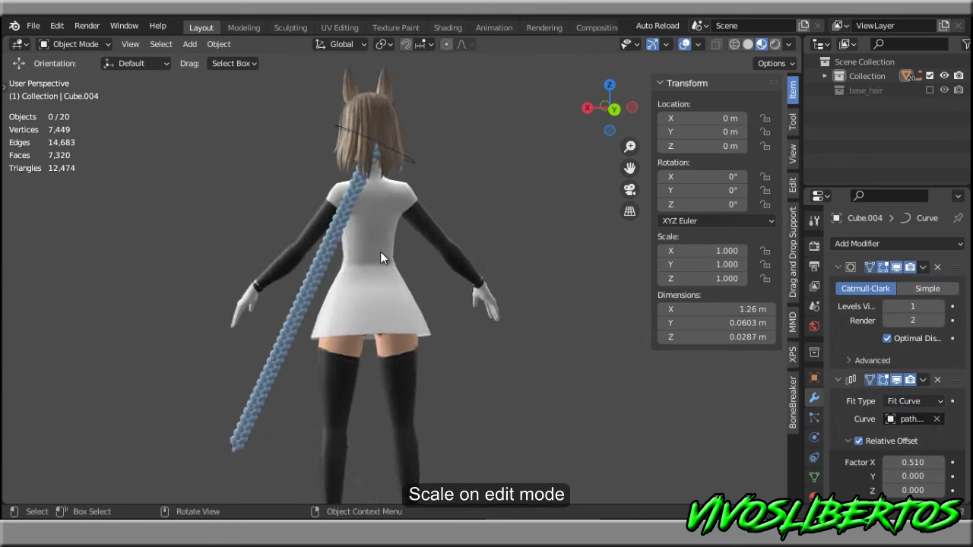
pyautogui.hotkey('shift', 'z')
pyautogui.click(294, 295)
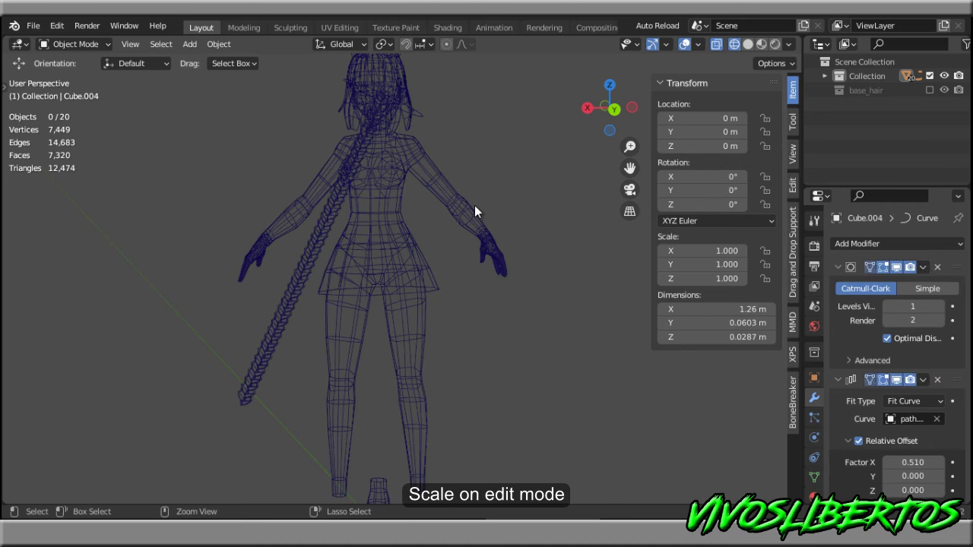
pyautogui.keyDown('shift'); pyautogui.scroll(2, 474, 206); pyautogui.keyUp('shift')
pyautogui.click(338, 226)
# Scale the path.002 guide curve down to 0.8 and return to solid shading
pyautogui.click(379, 156)
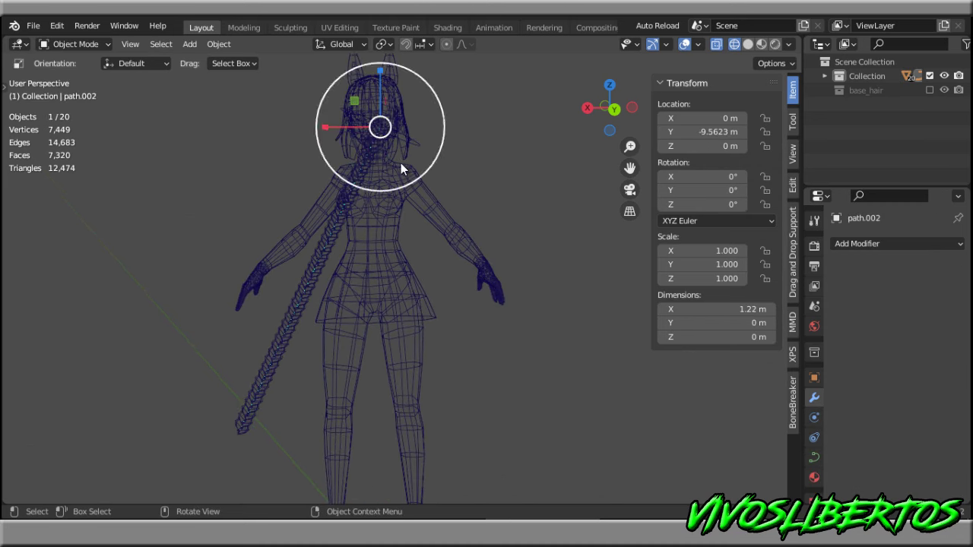
pyautogui.press('s')
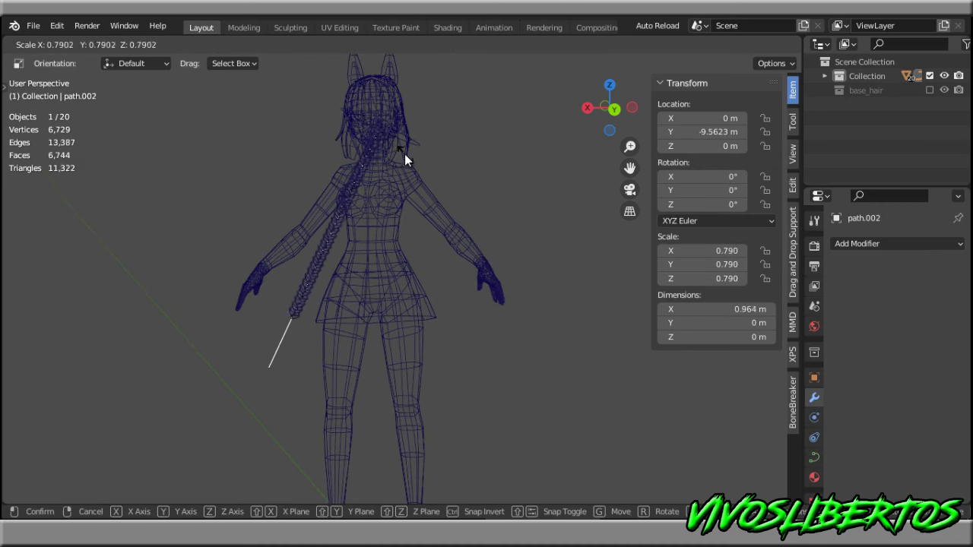
pyautogui.click(409, 152)
pyautogui.press('z')
pyautogui.click(453, 193)
pyautogui.press('Tab')
pyautogui.press('Tab')
pyautogui.moveTo(492, 184)
pyautogui.mouseDown(button='middle')
pyautogui.moveTo(420, 249)
pyautogui.moveTo(339, 298)
pyautogui.mouseUp(button='middle')
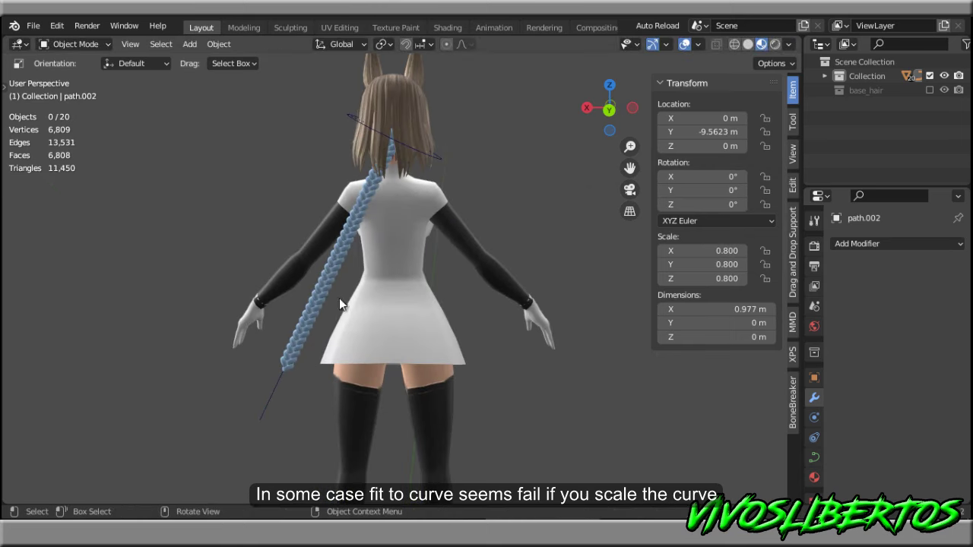
pyautogui.click(297, 362)
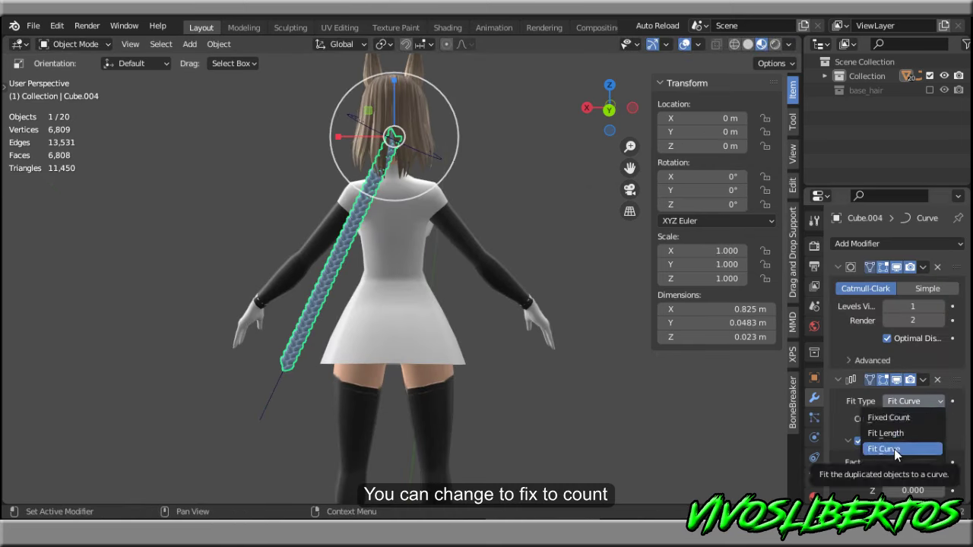
# Set the braid Array's Fit Type to Fixed Count with 44 links
pyautogui.click(898, 433)
pyautogui.click(912, 400)
pyautogui.click(903, 423)
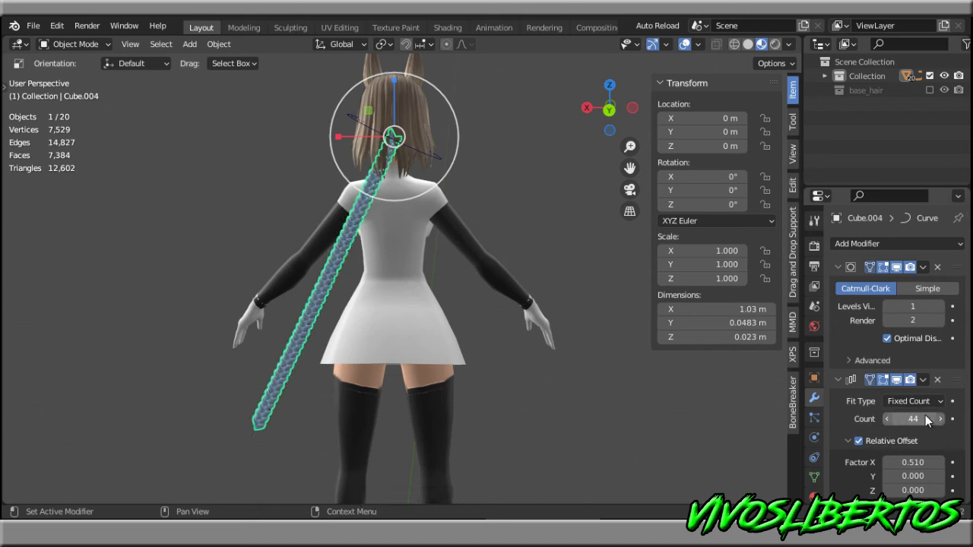
pyautogui.scroll(2, 532, 270)
# Nudge the braid root sideways and move a path.002 point to reshape the braid
pyautogui.click(314, 288)
pyautogui.press('Tab')
pyautogui.hotkey('shift', 'z')
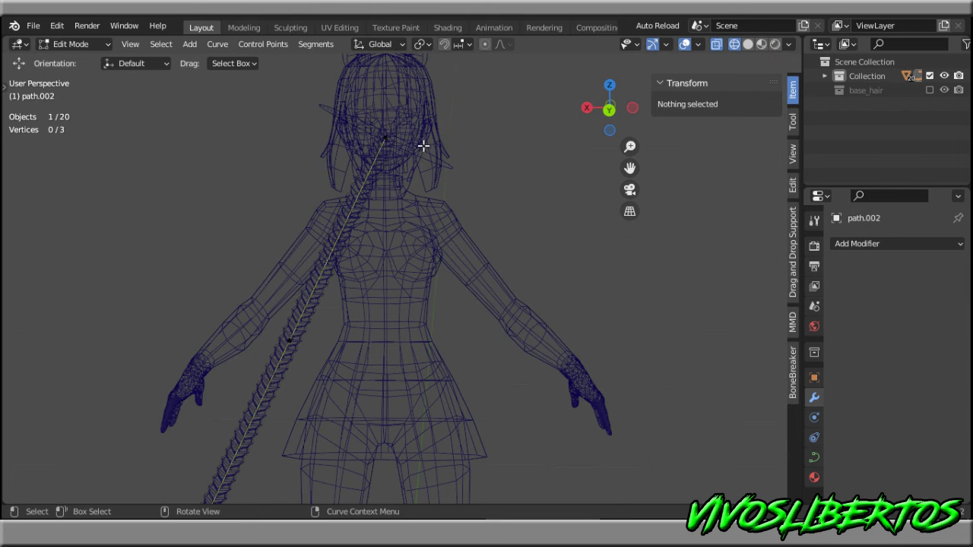
pyautogui.press('Tab')
pyautogui.click(399, 156)
pyautogui.moveTo(341, 139); pyautogui.dragTo(319, 134)
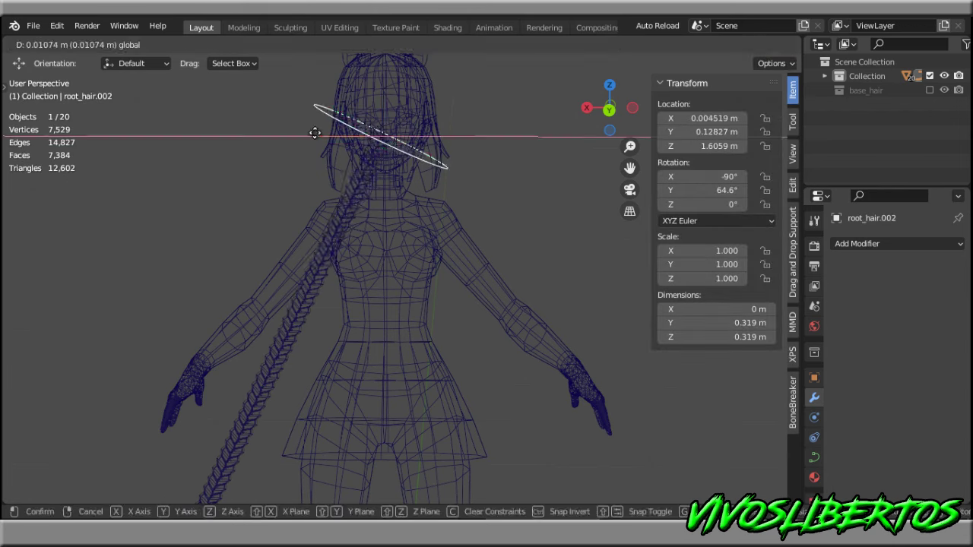
pyautogui.press('Tab')
pyautogui.moveTo(332, 293)
pyautogui.mouseDown()
pyautogui.moveTo(276, 284)
pyautogui.moveTo(352, 282)
pyautogui.mouseUp()
# Subdivide a path.002 segment and shift the new point along X
pyautogui.keyDown('shift'); pyautogui.click(373, 116); pyautogui.keyUp('shift')
pyautogui.rightClick(227, 161)
pyautogui.click(165, 122)
pyautogui.press('g')
pyautogui.press('x')
pyautogui.press('Escape')
pyautogui.click(362, 218)
pyautogui.press('g')
pyautogui.press('x')
pyautogui.click(307, 218)
# Subdivide the curve's end segment and place the new end point along X
pyautogui.keyDown('shift'); pyautogui.moveTo(337, 304); pyautogui.dragTo(379, 210, button='middle'); pyautogui.keyUp('shift')
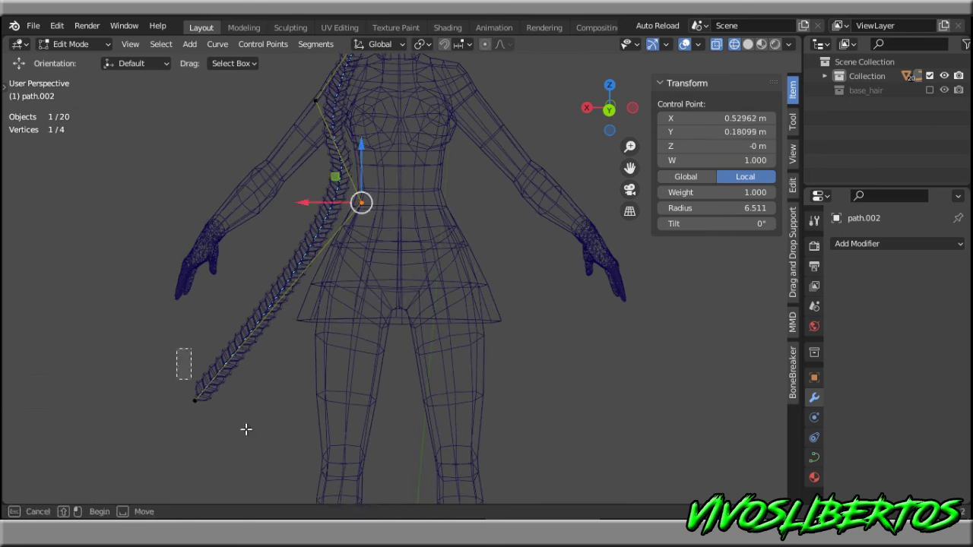
pyautogui.moveTo(245, 429); pyautogui.dragTo(176, 358)
pyautogui.rightClick(146, 199)
pyautogui.click(151, 127)
pyautogui.click(195, 399)
pyautogui.press('g')
pyautogui.press('x')
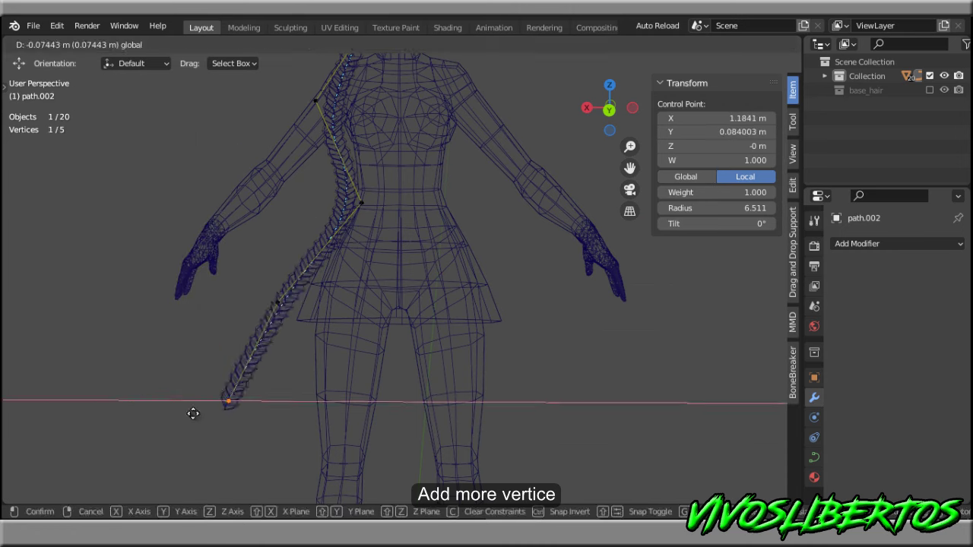
pyautogui.click(196, 410)
# Move four curve points along Y so the braid follows the back and skirt, then save an_01.blend
pyautogui.hotkey('shift', 'z')
pyautogui.moveTo(306, 285)
pyautogui.mouseDown(button='middle')
pyautogui.moveTo(411, 263)
pyautogui.moveTo(397, 213)
pyautogui.mouseUp(button='middle')
pyautogui.hotkey('shift', 'z')
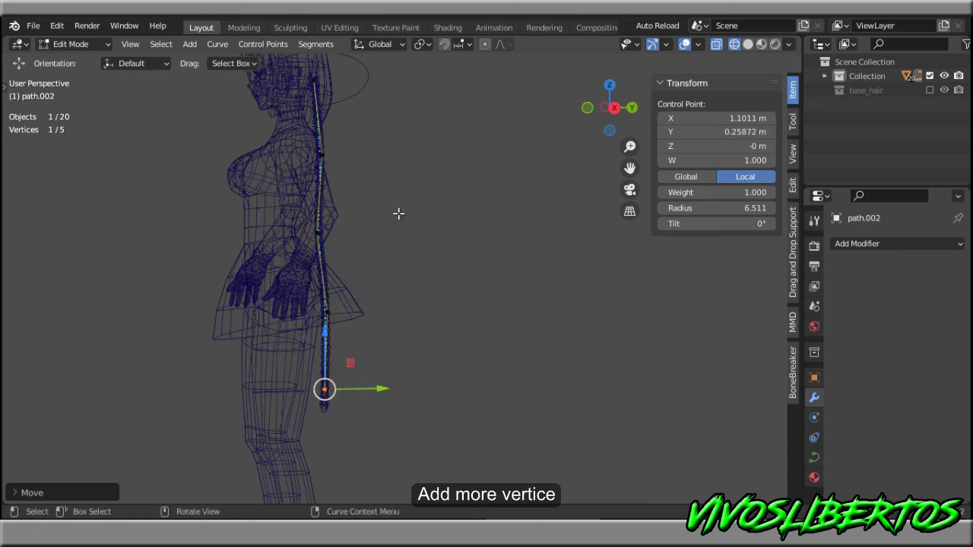
pyautogui.moveTo(387, 130); pyautogui.dragTo(322, 404)
pyautogui.press('g')
pyautogui.press('y')
pyautogui.click(432, 272)
pyautogui.press('Tab')
pyautogui.hotkey('shift', 'z')
pyautogui.moveTo(465, 193)
pyautogui.mouseDown(button='middle')
pyautogui.moveTo(395, 213)
pyautogui.moveTo(383, 305)
pyautogui.moveTo(499, 233)
pyautogui.mouseUp(button='middle')
pyautogui.hotkey('ctrl', 's')
# Select the braid and switch to the UV Editing workspace
pyautogui.press('n')
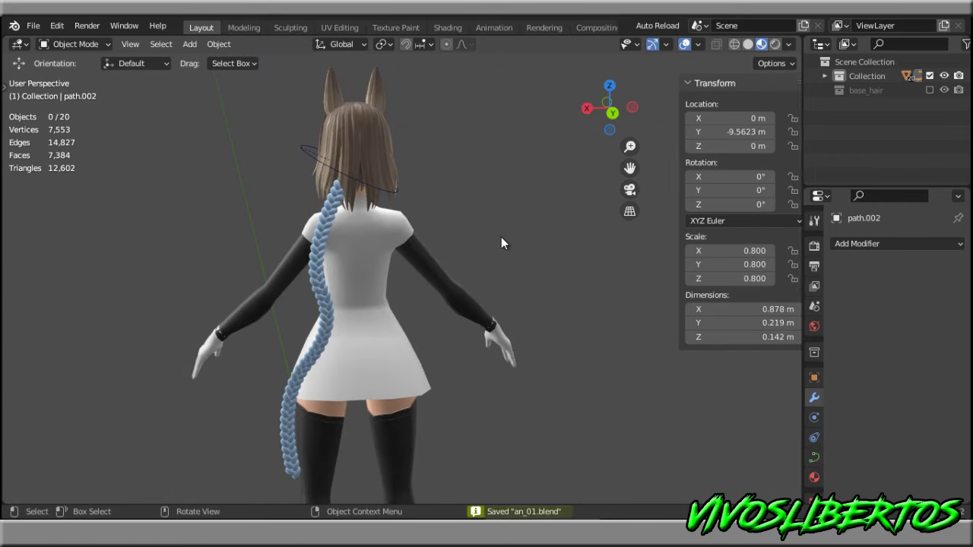
pyautogui.scroll(3, 501, 237)
pyautogui.click(294, 179)
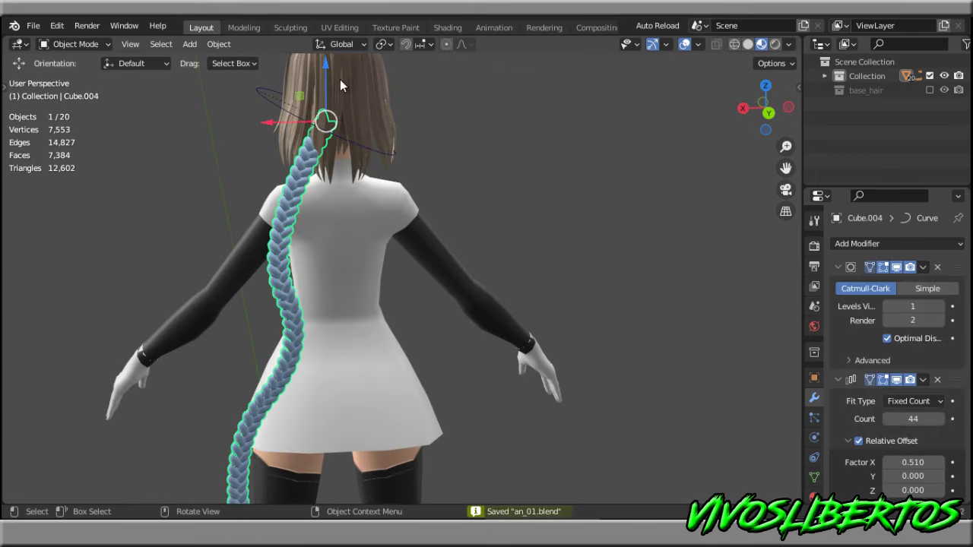
pyautogui.click(478, 159)
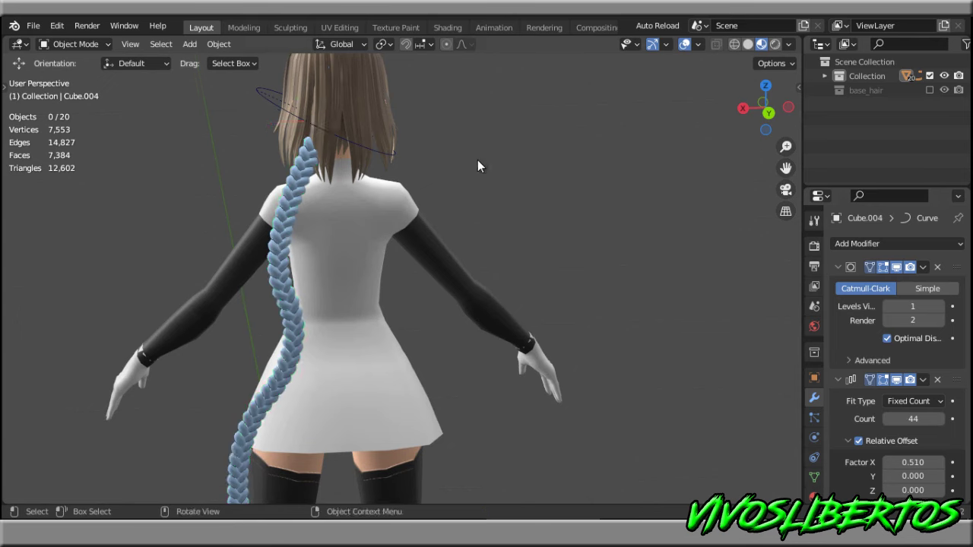
pyautogui.keyDown('ctrl'); pyautogui.moveTo(508, 185); pyautogui.dragTo(521, 203, button='middle'); pyautogui.keyUp('ctrl')
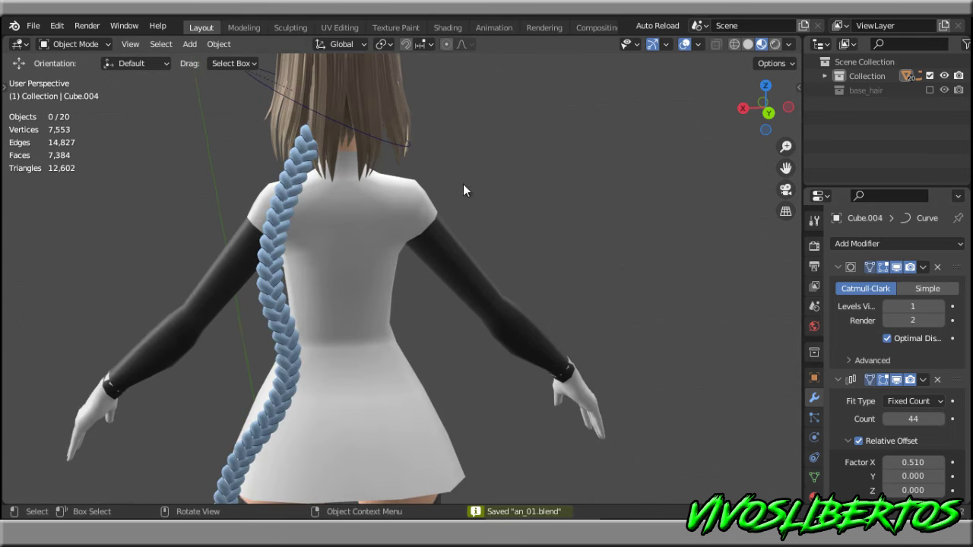
pyautogui.click(289, 172)
pyautogui.click(339, 27)
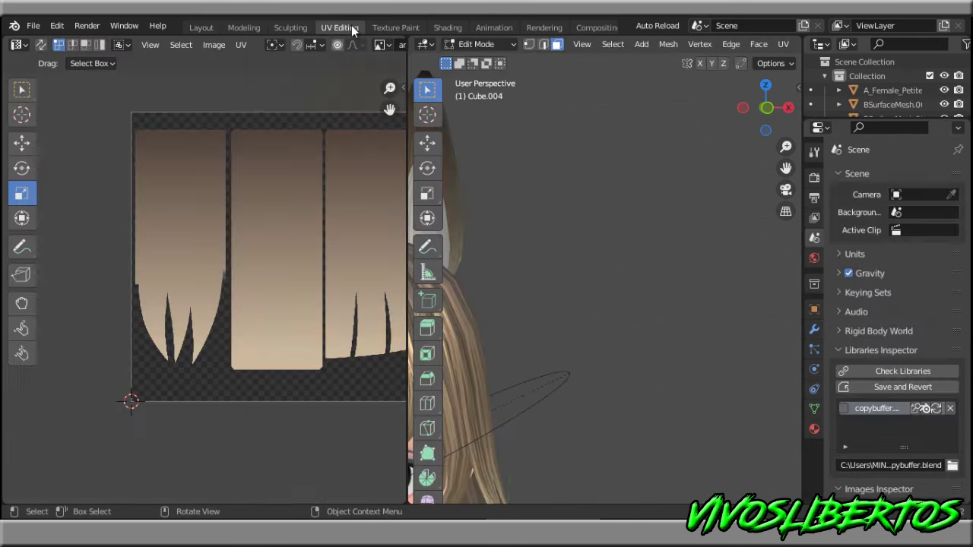
# Move and scale the braid's UV island over the hair texture strip, squashing Y to 0.957
pyautogui.scroll(1, 327, 253)
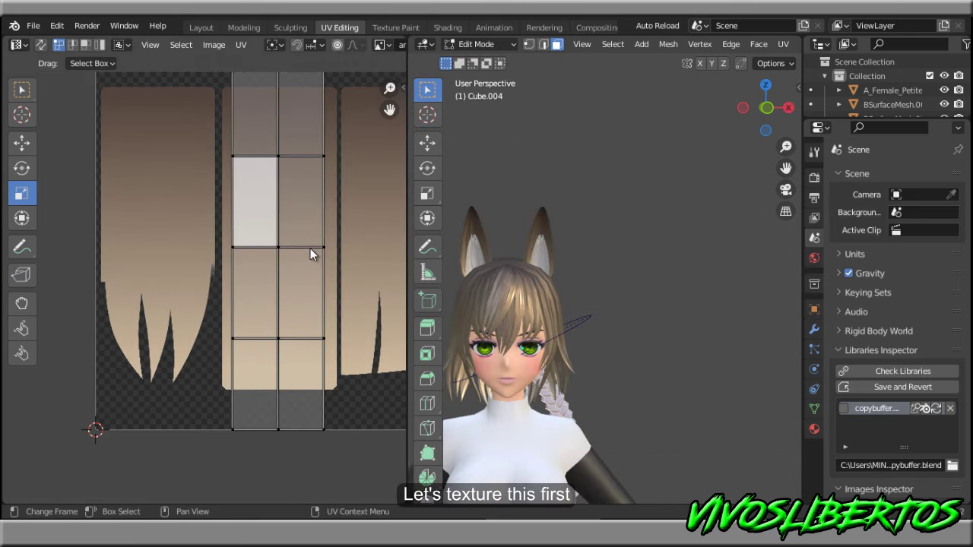
pyautogui.scroll(-3, 272, 205)
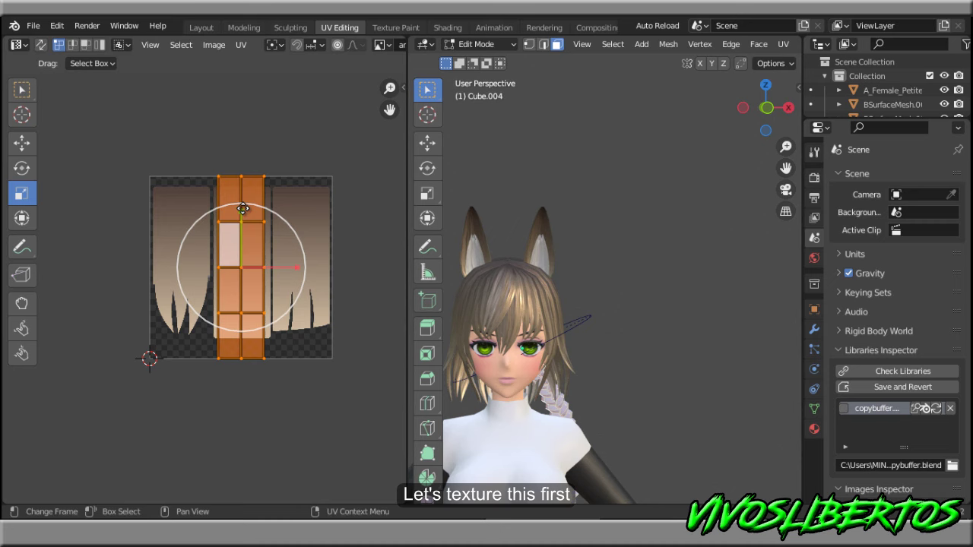
pyautogui.scroll(2, 246, 231)
pyautogui.hotkey('shift', 'space')
pyautogui.press('g')
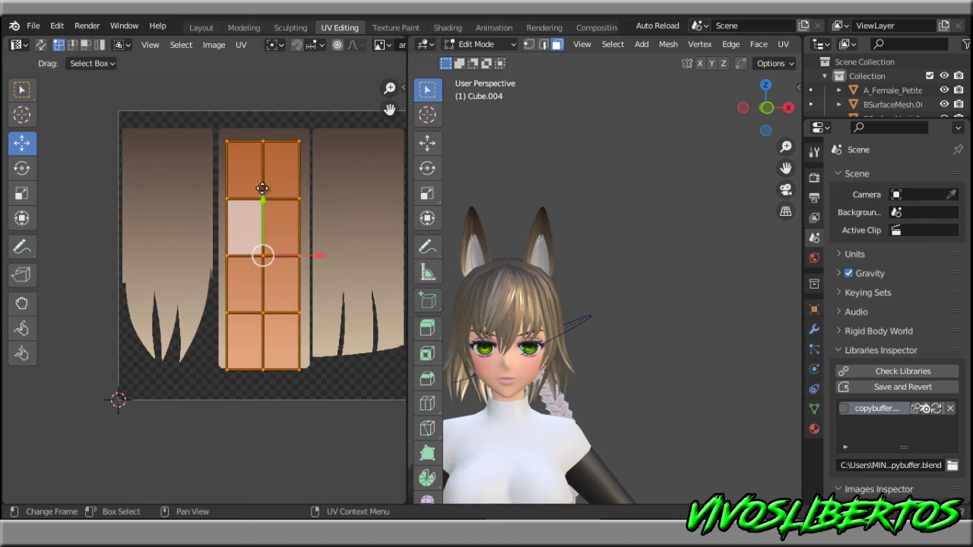
pyautogui.hotkey('shift', 'space')
pyautogui.press('s')
pyautogui.moveTo(304, 219); pyautogui.dragTo(314, 230)
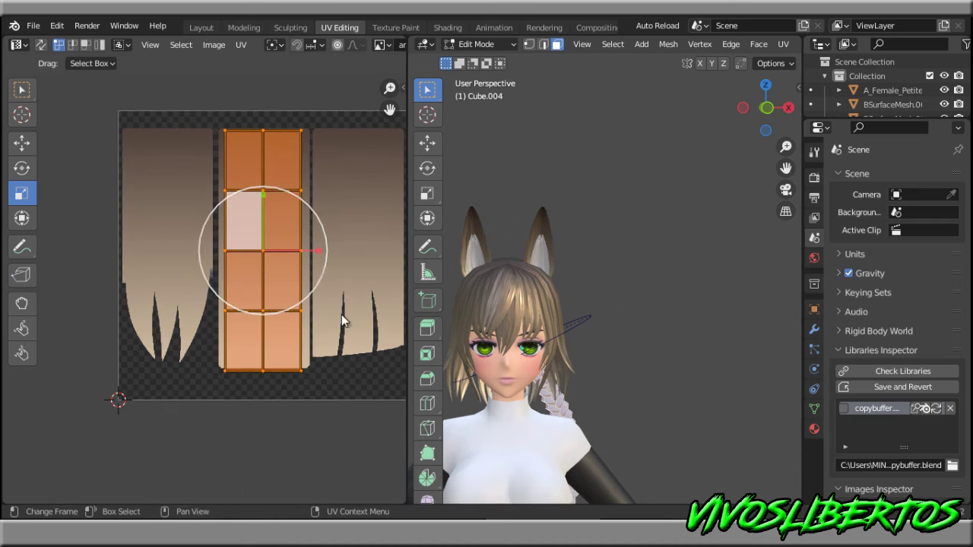
pyautogui.moveTo(264, 200); pyautogui.dragTo(266, 210)
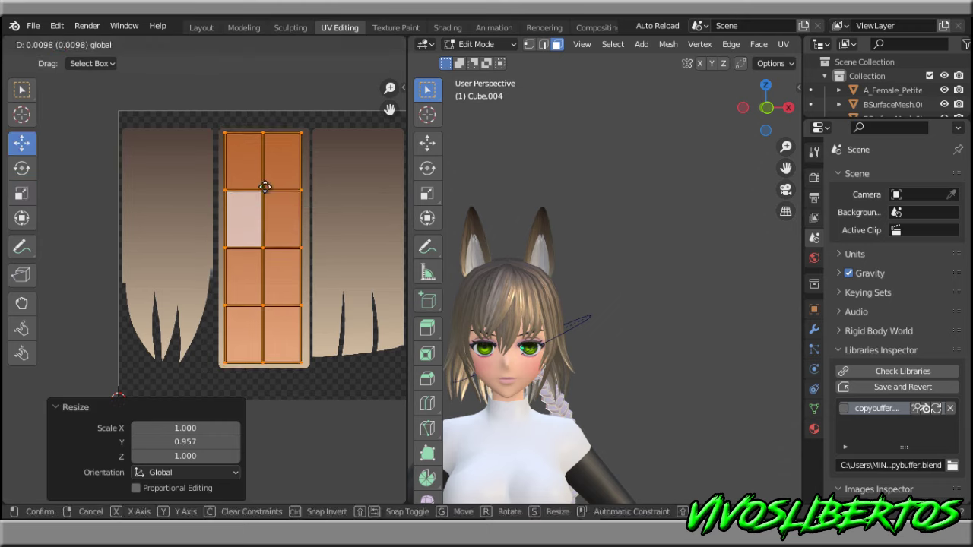
# Back in Layout, link left.007's brown hair material to the braid and save
pyautogui.press('Tab')
pyautogui.click(202, 28)
pyautogui.press('Tab')
pyautogui.press('Tab')
pyautogui.hotkey('ctrl', 's')
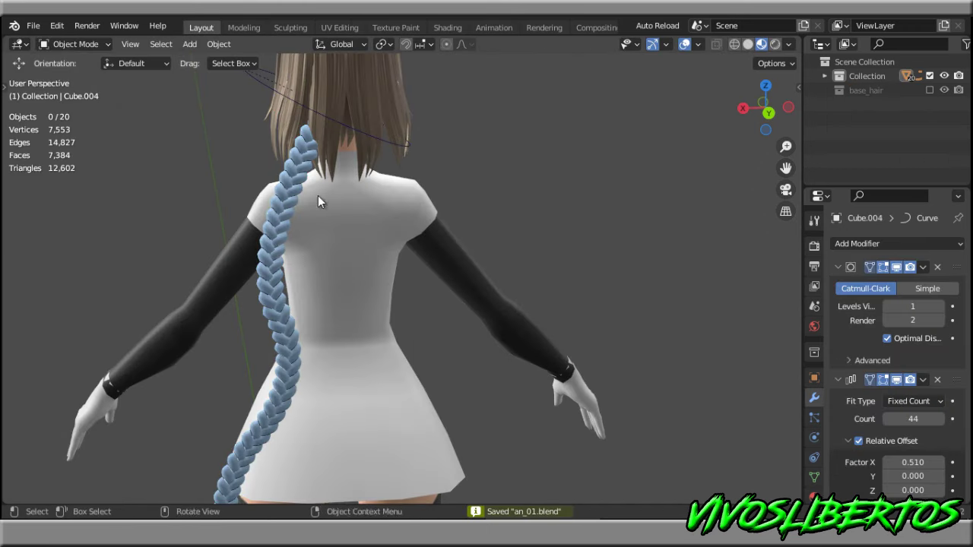
pyautogui.keyDown('shift'); pyautogui.click(401, 107); pyautogui.keyUp('shift')
pyautogui.hotkey('ctrl', 'l')
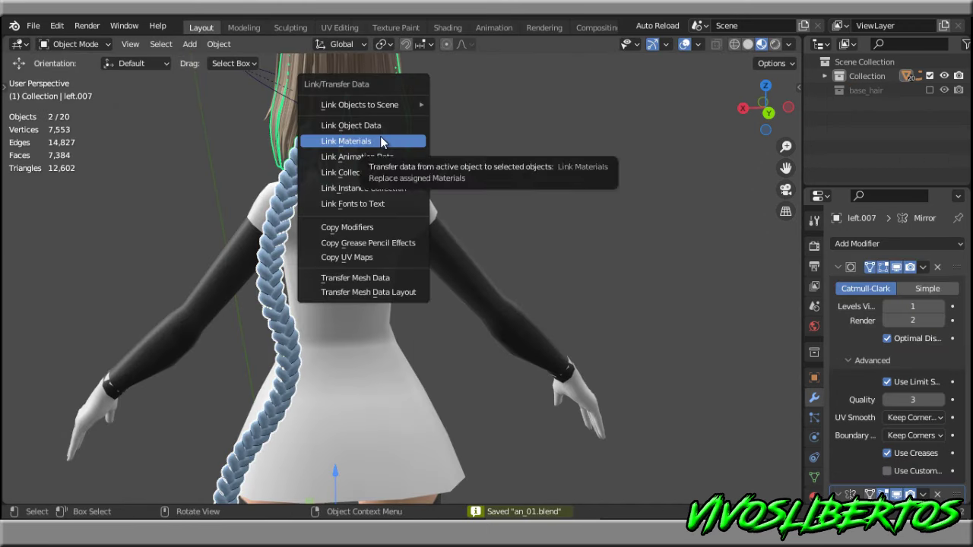
pyautogui.click(358, 146)
pyautogui.click(459, 179)
pyautogui.moveTo(459, 178)
pyautogui.mouseDown(button='middle')
pyautogui.moveTo(497, 199)
pyautogui.moveTo(453, 196)
pyautogui.moveTo(362, 258)
pyautogui.mouseUp(button='middle')
pyautogui.hotkey('ctrl', 's')
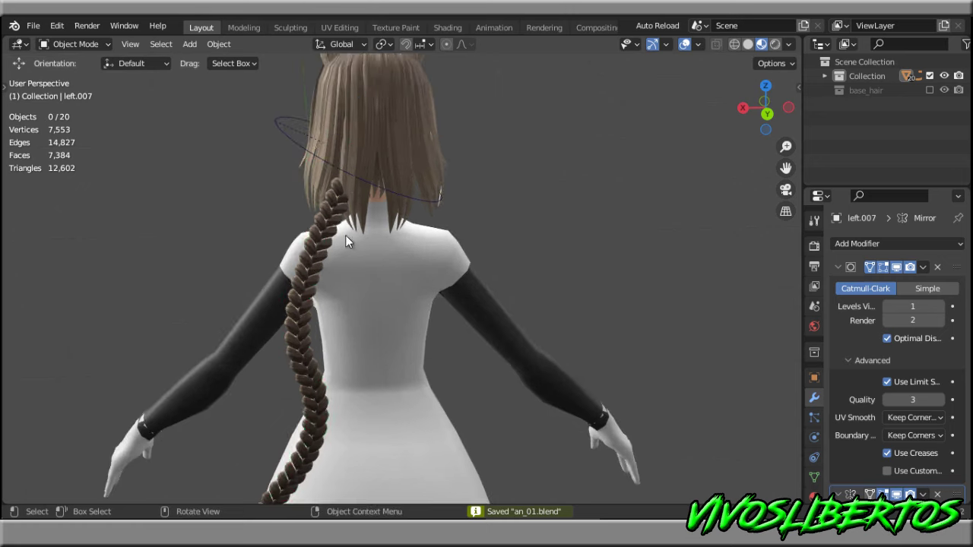
# Edit the braid mesh with the transform orientation set to Local
pyautogui.click(322, 220)
pyautogui.press('Tab')
pyautogui.moveTo(369, 191); pyautogui.dragTo(426, 114, button='middle')
pyautogui.click(430, 44)
pyautogui.click(406, 104)
pyautogui.moveTo(417, 234); pyautogui.dragTo(351, 227, button='middle')
# Stretch the braid longer and check it from the side in wireframe
pyautogui.press('s')
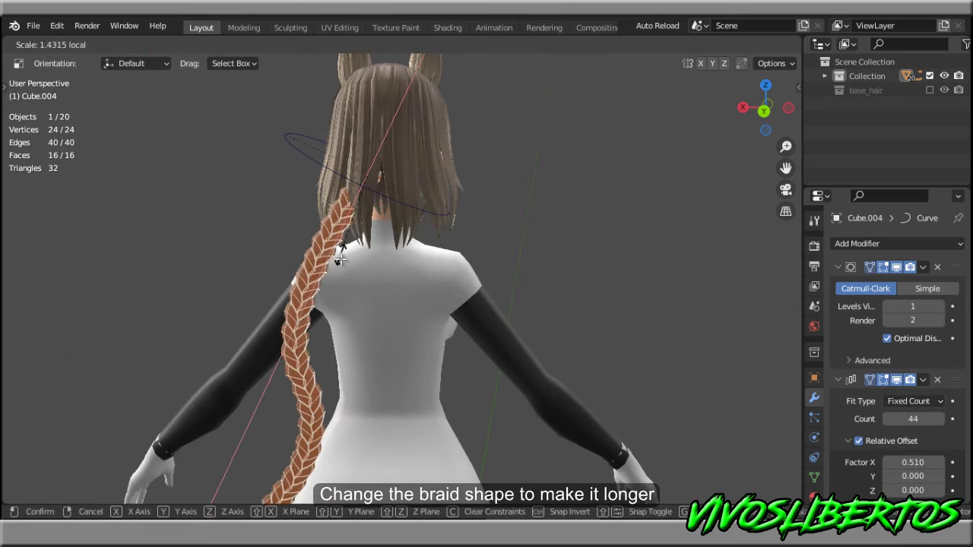
pyautogui.click(321, 271)
pyautogui.scroll(-3, 322, 271)
pyautogui.hotkey('shift', 'z')
pyautogui.press('Tab')
pyautogui.moveTo(522, 351)
pyautogui.keyDown('shift'); pyautogui.mouseDown(button='middle')
pyautogui.moveTo(391, 267)
pyautogui.moveTo(598, 278)
pyautogui.mouseUp(button='middle'); pyautogui.keyUp('shift')
pyautogui.scroll(3, 494, 266)
pyautogui.moveTo(482, 284)
pyautogui.keyDown('shift'); pyautogui.mouseDown(button='middle')
pyautogui.moveTo(547, 145)
pyautogui.moveTo(561, 387)
pyautogui.mouseUp(button='middle'); pyautogui.keyUp('shift')
# Try the Array's Fit Curve mode, then switch back to Fixed Count with 23 links
pyautogui.click(536, 325)
pyautogui.scroll(-3, 535, 324)
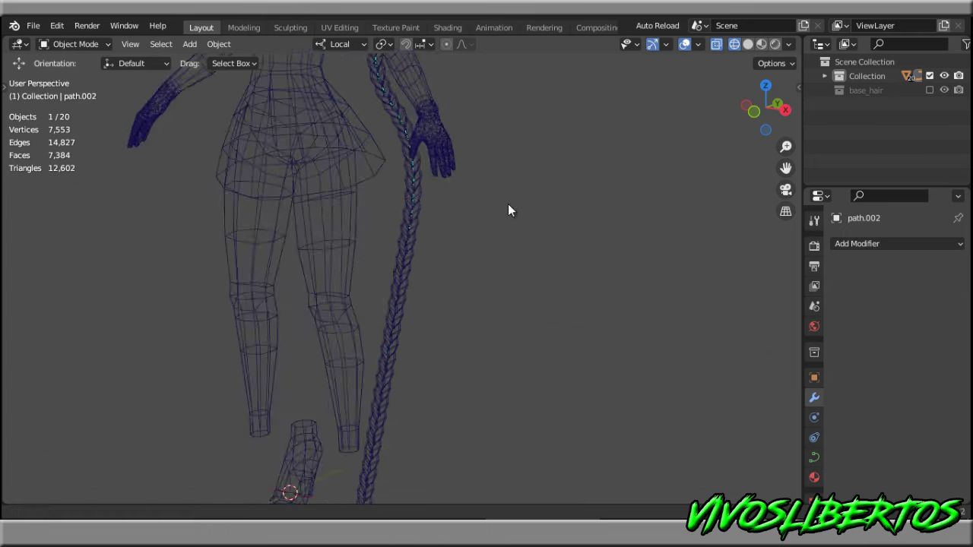
pyautogui.scroll(2, 508, 204)
pyautogui.click(406, 232)
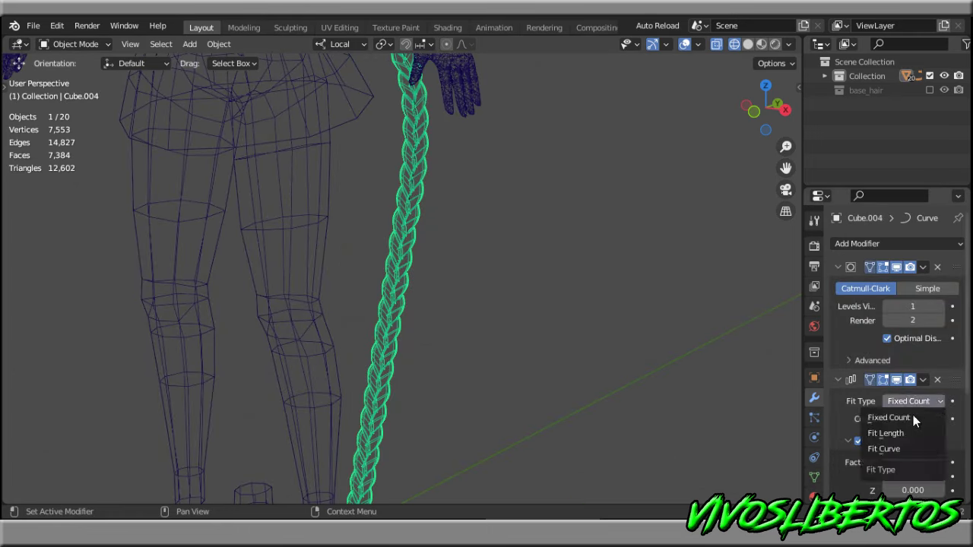
pyautogui.click(903, 449)
pyautogui.keyDown('shift'); pyautogui.moveTo(527, 267); pyautogui.dragTo(561, 373, button='middle'); pyautogui.keyUp('shift')
pyautogui.scroll(3, 444, 303)
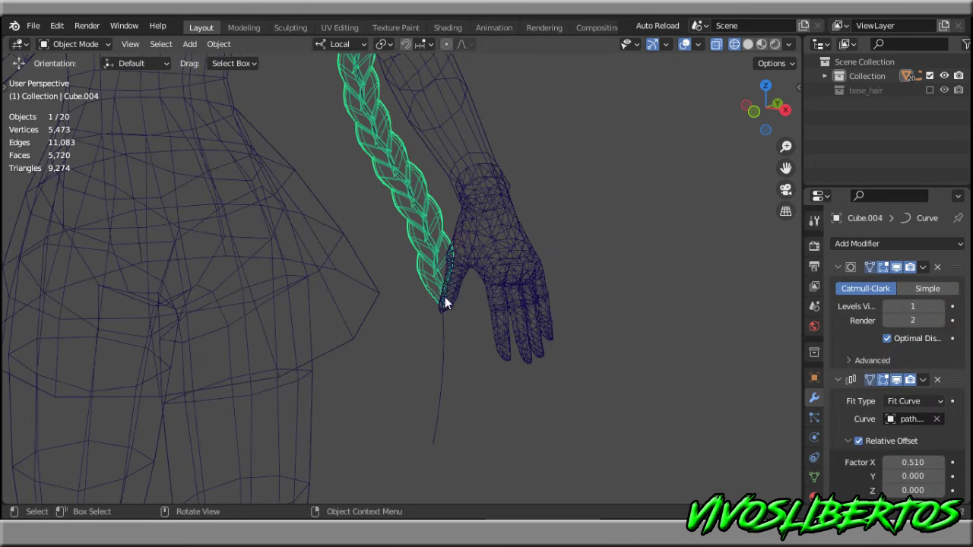
pyautogui.click(937, 404)
pyautogui.moveTo(898, 419); pyautogui.dragTo(864, 424)
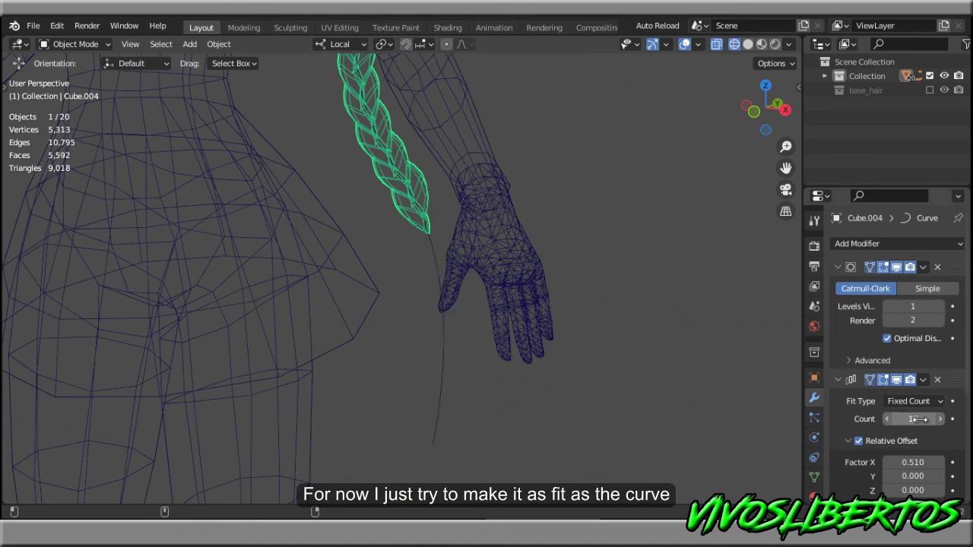
pyautogui.press('Return')
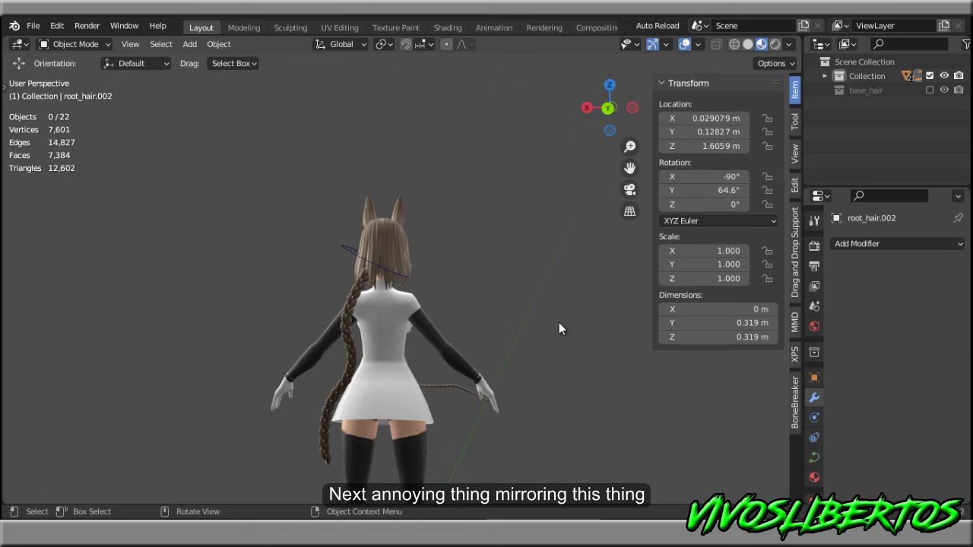
# Select the braid and its parts, then orbit to view the character's back
pyautogui.scroll(4, 527, 342)
pyautogui.click(294, 216)
pyautogui.press('g')
pyautogui.rightClick(336, 228)
pyautogui.moveTo(445, 259)
pyautogui.mouseDown(button='middle')
pyautogui.moveTo(464, 266)
pyautogui.moveTo(378, 231)
pyautogui.mouseUp(button='middle')
pyautogui.click(476, 269)
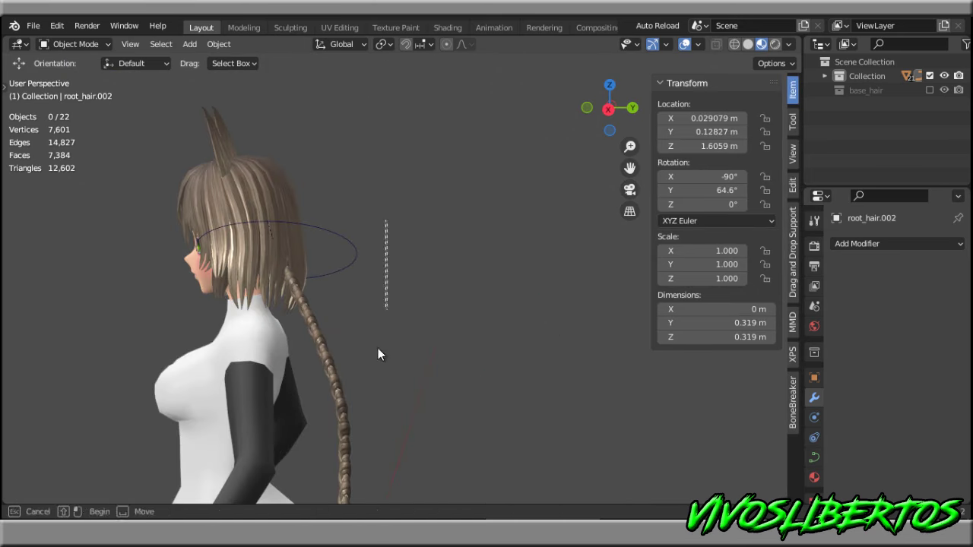
pyautogui.moveTo(378, 348); pyautogui.dragTo(327, 356)
pyautogui.moveTo(446, 352); pyautogui.dragTo(481, 264, button='middle')
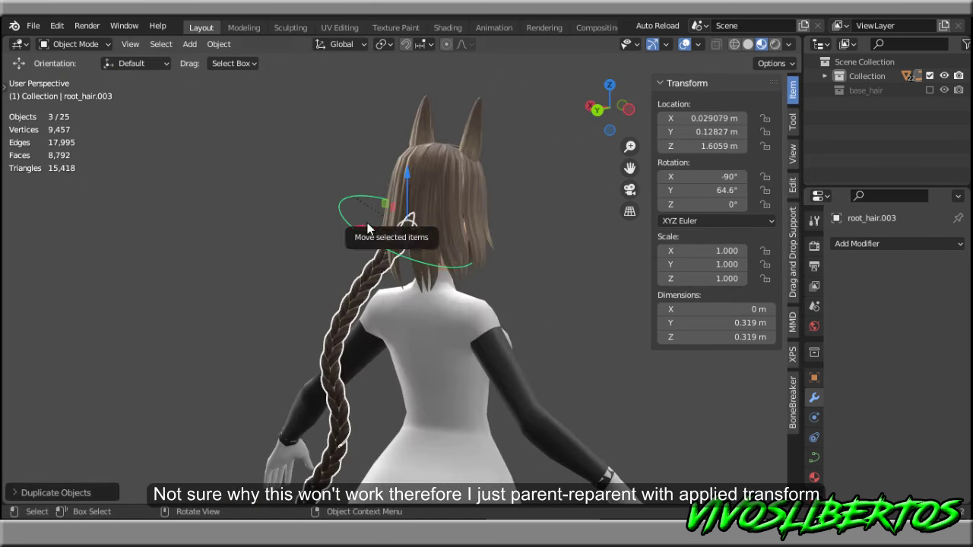
# Try a braid copy flipped to X scale -1, undo and remove it, and save
pyautogui.moveTo(367, 223); pyautogui.dragTo(624, 282)
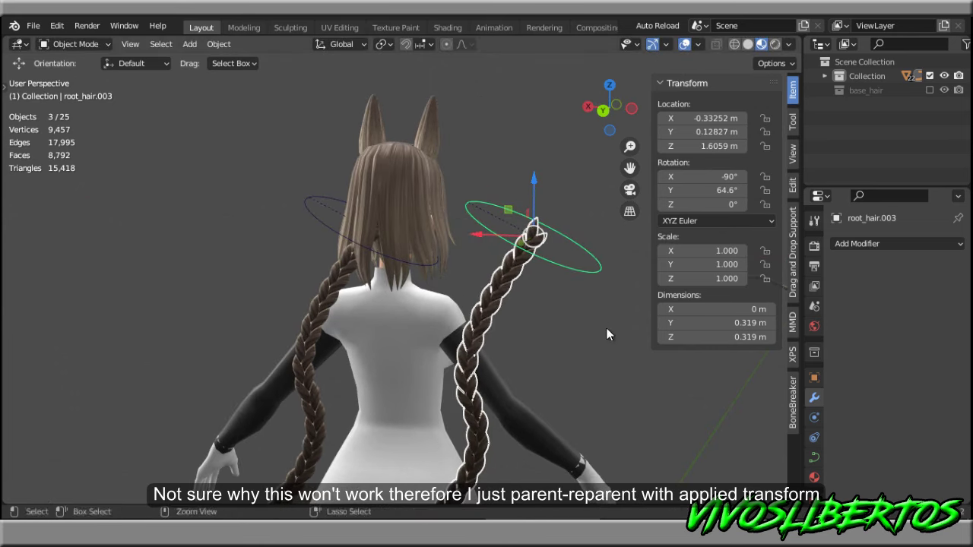
pyautogui.click(697, 279)
pyautogui.write('-1')
pyautogui.press('Return')
pyautogui.hotkey('ctrl', 'z')
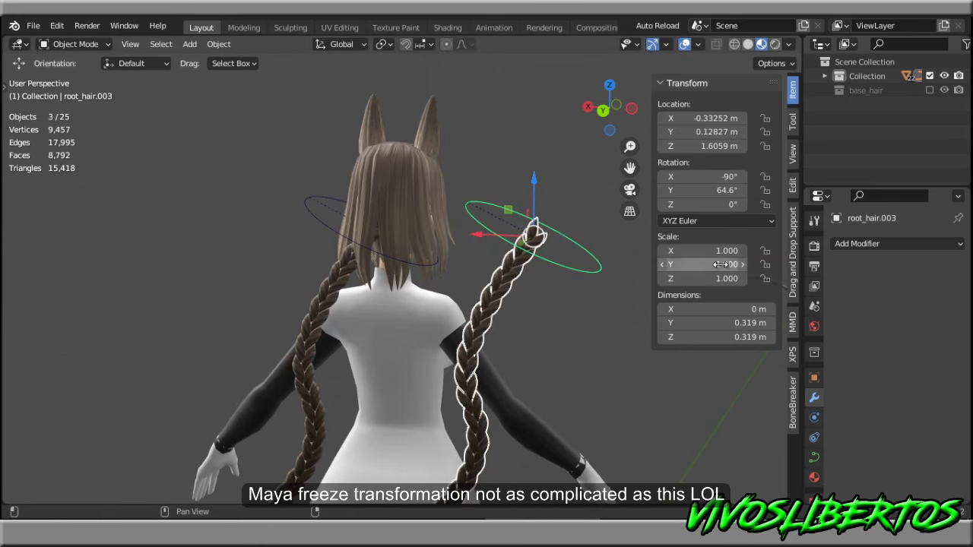
pyautogui.hotkey('ctrl', 'z')
pyautogui.click(536, 296)
pyautogui.moveTo(461, 273); pyautogui.dragTo(431, 259, button='middle')
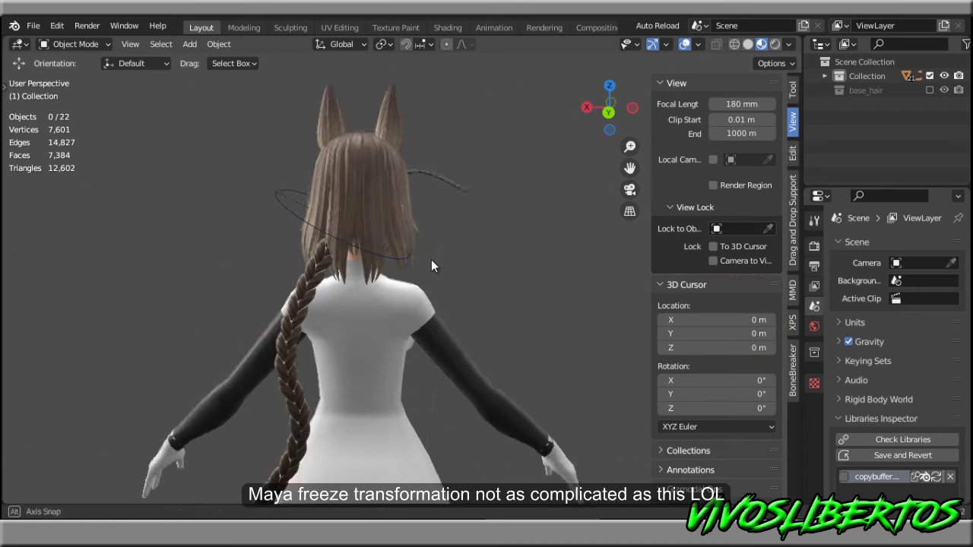
pyautogui.scroll(3, 432, 259)
pyautogui.hotkey('ctrl', 's')
# In see-through wireframe, select the braid's guide curve beneath the hair
pyautogui.hotkey('shift', 'z')
pyautogui.click(281, 256)
pyautogui.click(282, 263)
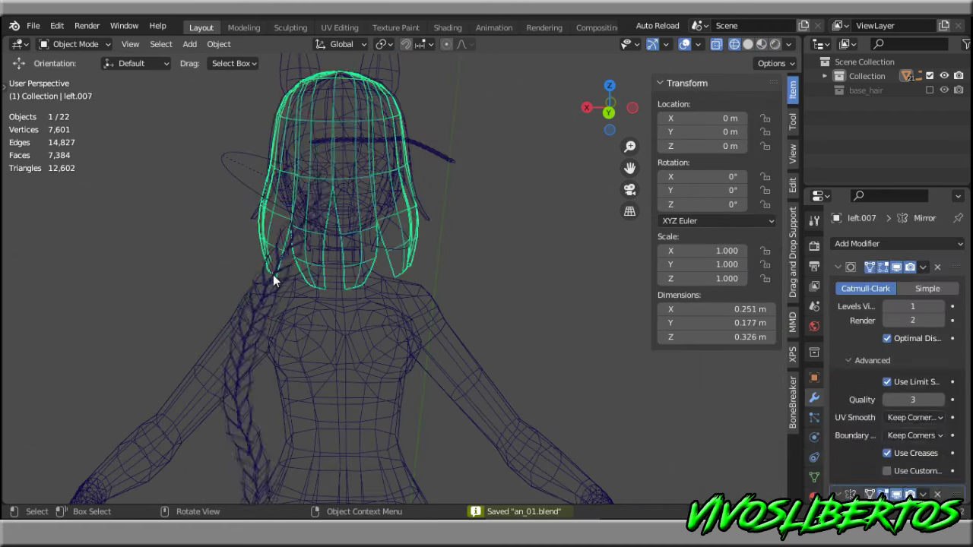
pyautogui.click(272, 274)
pyautogui.moveTo(289, 291); pyautogui.dragTo(373, 292, button='middle')
pyautogui.click(343, 263)
# Clear the guide curve's parent keeping its transform, then deselect and return to solid shading
pyautogui.hotkey('alt', 'p')
pyautogui.click(336, 262)
pyautogui.hotkey('ctrl', 'z')
pyautogui.hotkey('alt', 'p')
pyautogui.click(291, 258)
pyautogui.hotkey('shift', 'z')
# Apply location and rotation to the hair ring root_hair.002 and save
pyautogui.moveTo(251, 243)
pyautogui.mouseDown(button='middle')
pyautogui.moveTo(298, 217)
pyautogui.moveTo(499, 237)
pyautogui.mouseUp(button='middle')
pyautogui.click(338, 204)
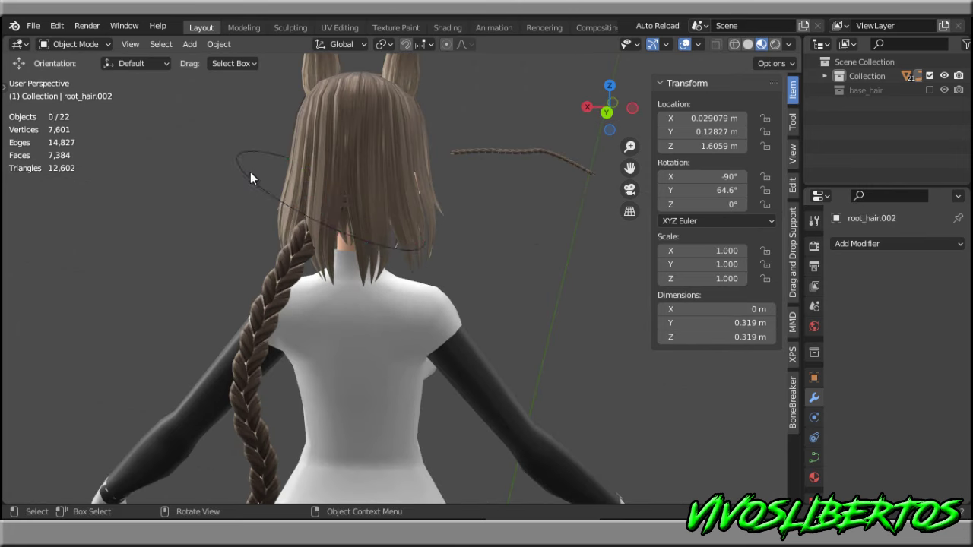
pyautogui.hotkey('ctrl', 's')
pyautogui.hotkey('ctrl', 'a')
pyautogui.click(532, 242)
pyautogui.scroll(-5, 532, 242)
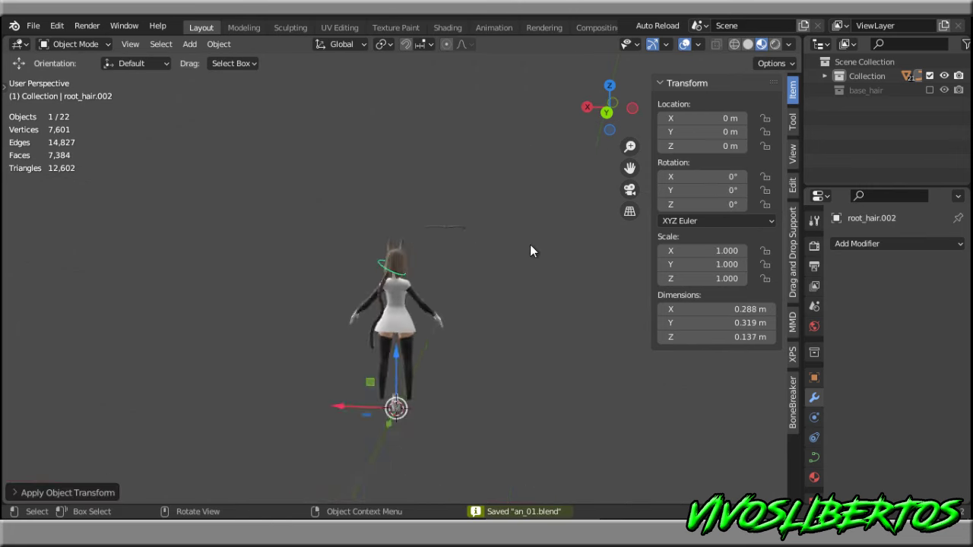
pyautogui.scroll(4, 487, 251)
pyautogui.scroll(3, 513, 266)
# Re-parent the braid's curve to the root_hair.002 ring and return to material shading
pyautogui.click(318, 276)
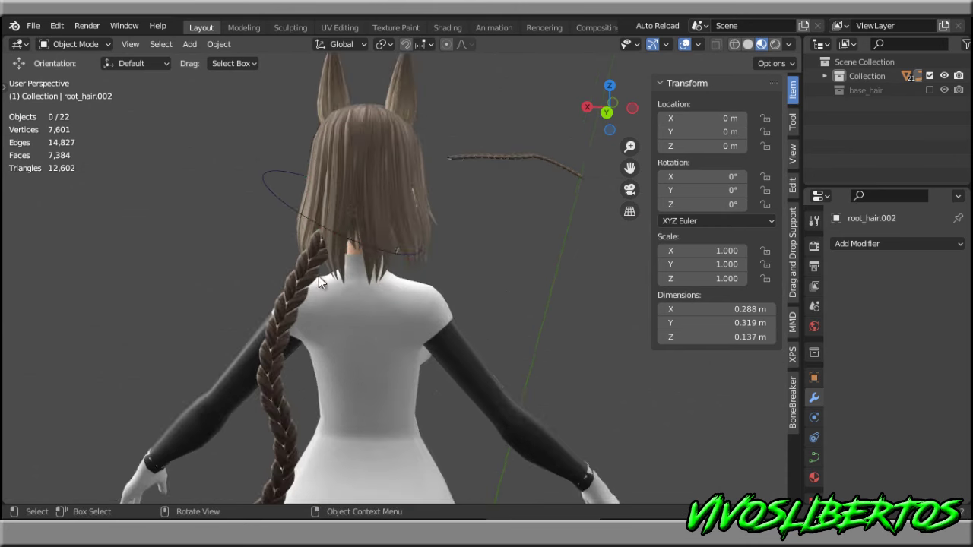
pyautogui.hotkey('shift', 'z')
pyautogui.click(302, 277)
pyautogui.click(301, 276)
pyautogui.keyDown('shift'); pyautogui.click(267, 186); pyautogui.keyUp('shift')
pyautogui.hotkey('ctrl', 'p')
pyautogui.click(267, 186)
pyautogui.hotkey('shift', 'z')
# Duplicate the three braid objects in place and mirror the copy with X scale -1
pyautogui.moveTo(276, 193); pyautogui.dragTo(479, 197, button='middle')
pyautogui.moveTo(409, 221); pyautogui.dragTo(322, 423)
pyautogui.moveTo(322, 422); pyautogui.dragTo(399, 303, button='middle')
pyautogui.hotkey('shift', 'd')
pyautogui.press('Escape')
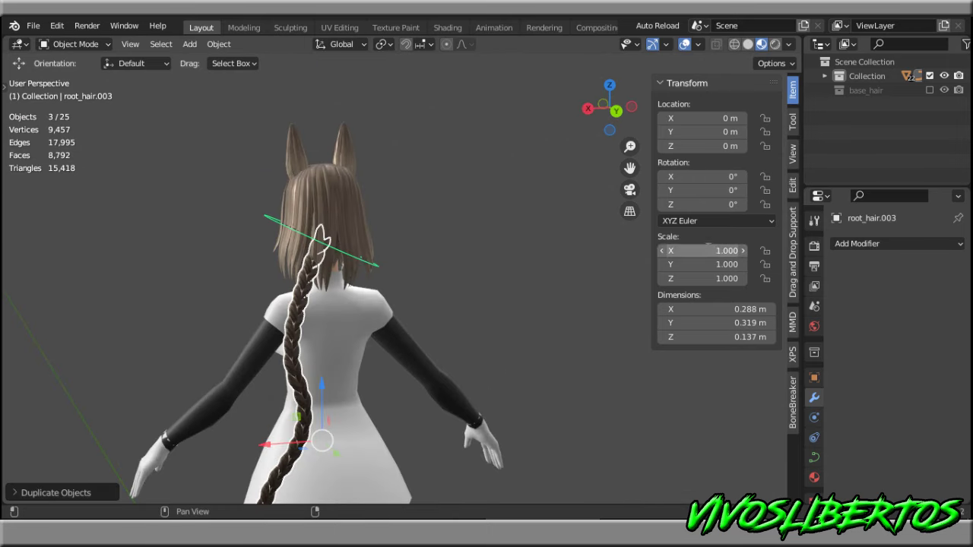
pyautogui.click(707, 250)
pyautogui.write('-1')
pyautogui.press('Return')
# Save the file and delete the two leftover hair rings
pyautogui.scroll(-3, 495, 286)
pyautogui.scroll(3, 470, 282)
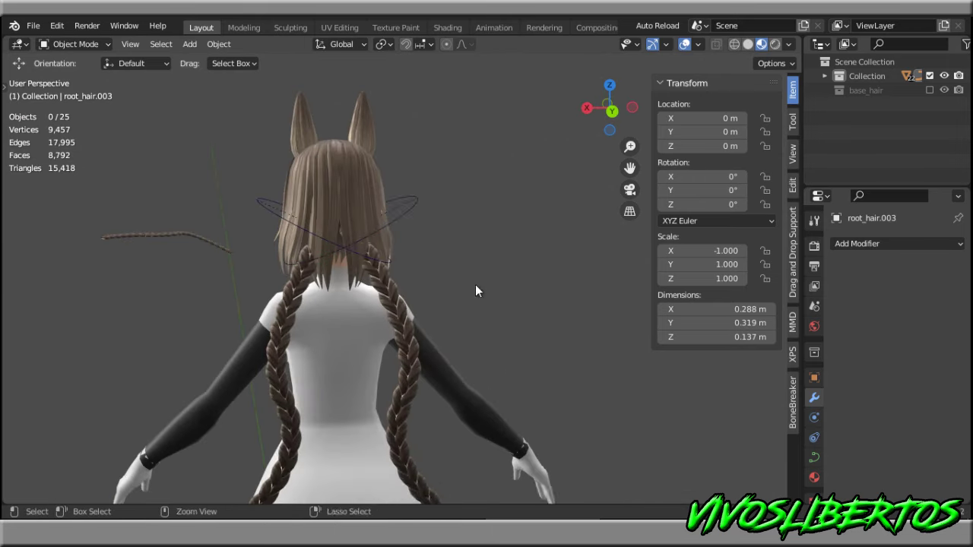
pyautogui.hotkey('ctrl', 's')
pyautogui.click(262, 207)
pyautogui.keyDown('shift'); pyautogui.click(263, 207); pyautogui.keyUp('shift')
pyautogui.press('Delete')
pyautogui.scroll(-3, 304, 243)
# Hide the transform sidebar and orbit around to the character's back
pyautogui.moveTo(396, 266); pyautogui.dragTo(517, 267, button='middle')
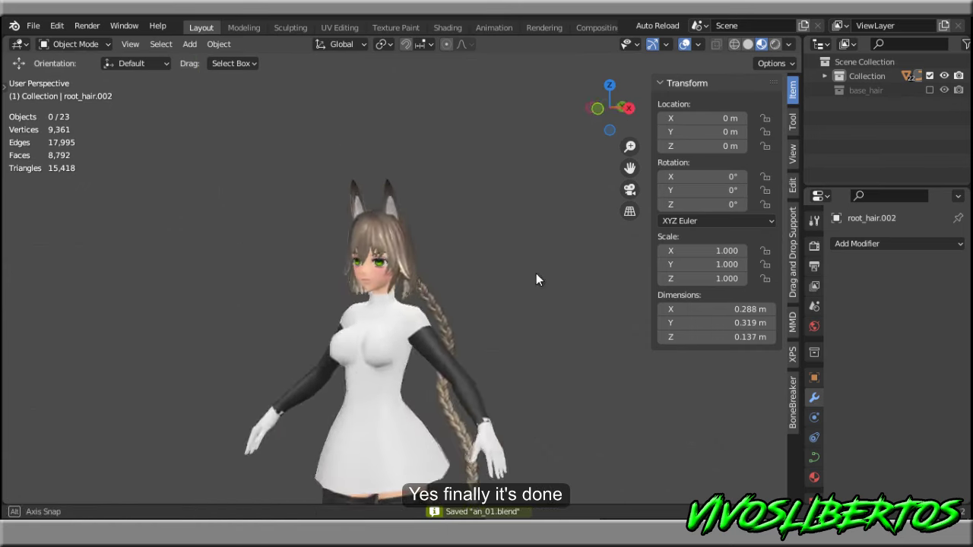
pyautogui.press('n')
pyautogui.scroll(4, 576, 304)
pyautogui.moveTo(584, 345); pyautogui.dragTo(336, 271, button='middle')
# Rotate the viewport HDRI lighting environment around the braids
pyautogui.click(788, 45)
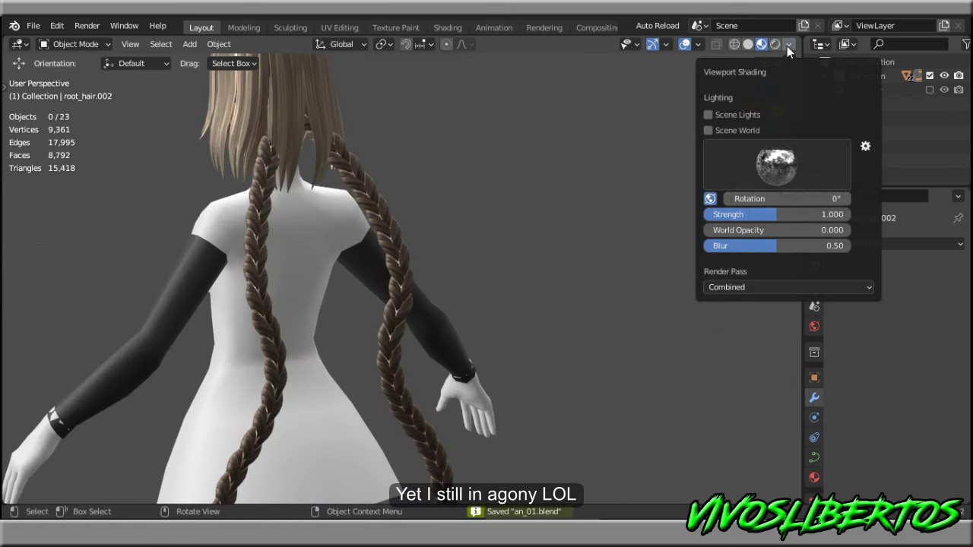
pyautogui.moveTo(735, 200); pyautogui.dragTo(768, 200)
pyautogui.write('80')
pyautogui.press('Return')
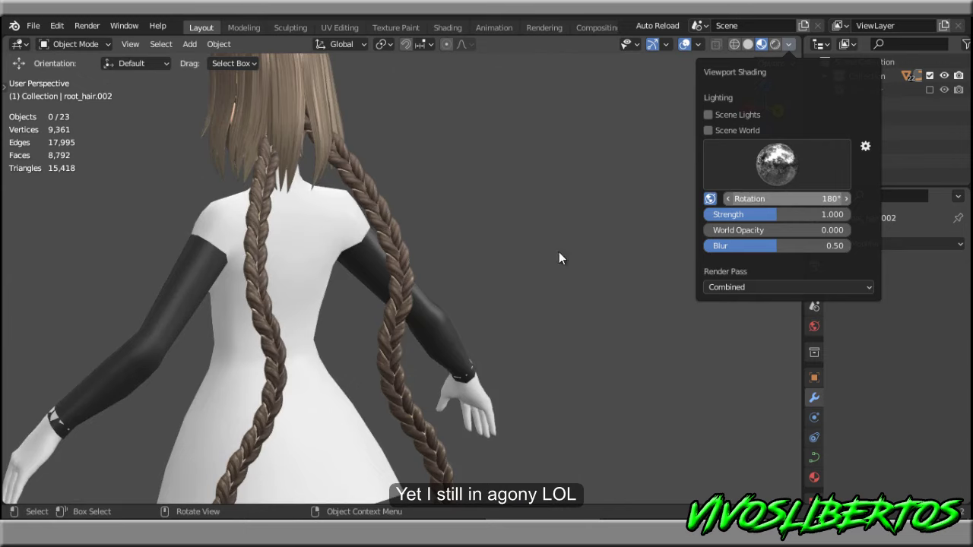
pyautogui.scroll(-3, 559, 251)
# Orbit to a full view of the finished twin-braided character and save an_01.blend
pyautogui.moveTo(533, 256)
pyautogui.mouseDown(button='middle')
pyautogui.moveTo(314, 245)
pyautogui.moveTo(493, 272)
pyautogui.moveTo(505, 264)
pyautogui.moveTo(223, 268)
pyautogui.moveTo(246, 264)
pyautogui.mouseUp(button='middle')
pyautogui.click(789, 44)
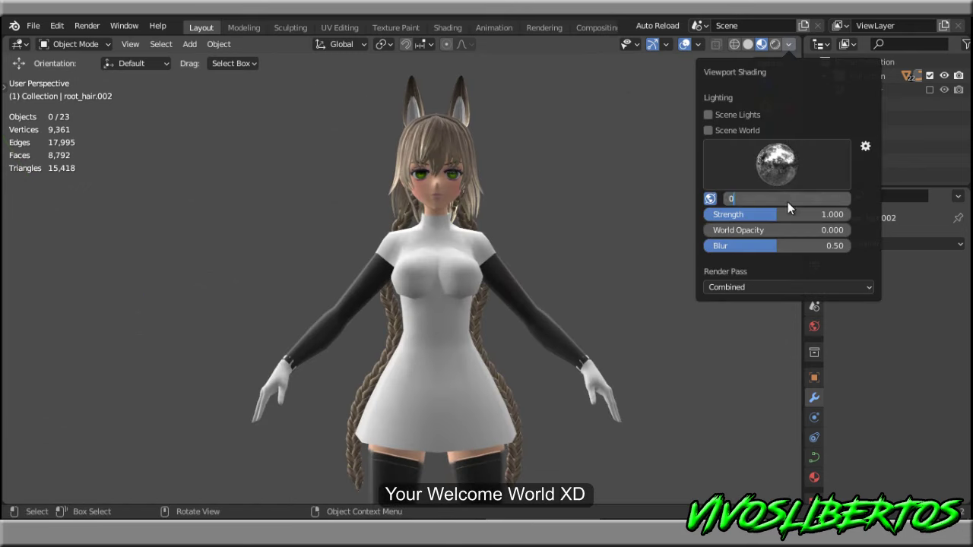
pyautogui.moveTo(616, 237)
pyautogui.mouseDown(button='middle')
pyautogui.moveTo(577, 269)
pyautogui.moveTo(520, 239)
pyautogui.moveTo(620, 248)
pyautogui.moveTo(534, 283)
pyautogui.moveTo(573, 286)
pyautogui.mouseUp(button='middle')
pyautogui.hotkey('ctrl', 's')
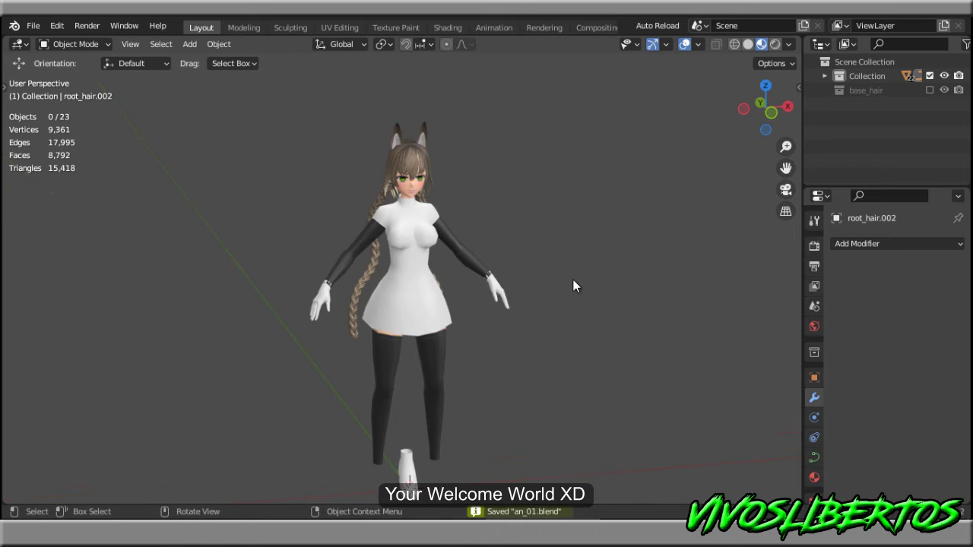